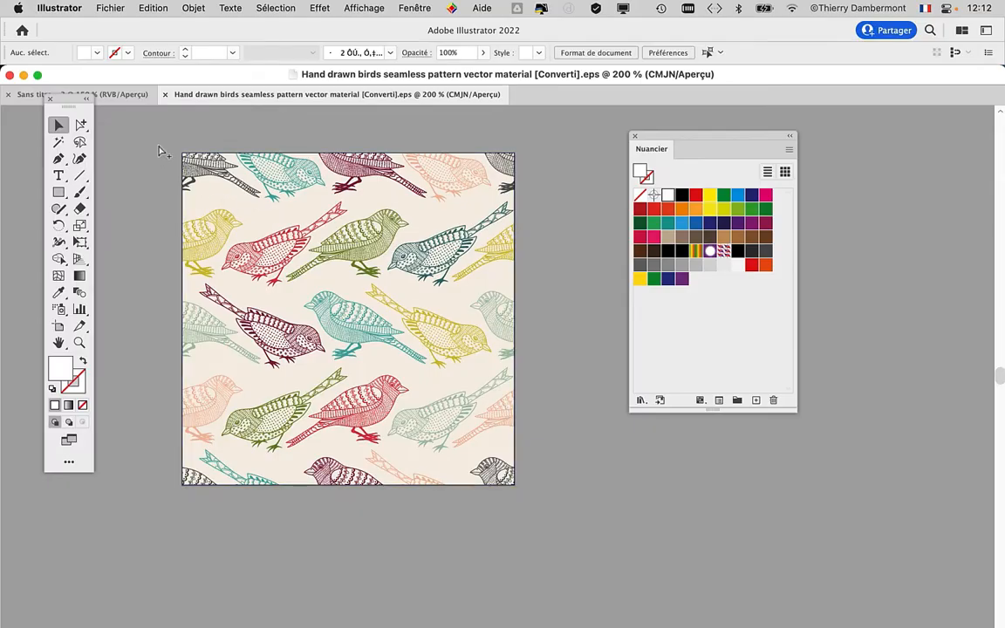
Step: Create a pattern swatch from all of the bird artwork, and clear the selection
key(super+a)
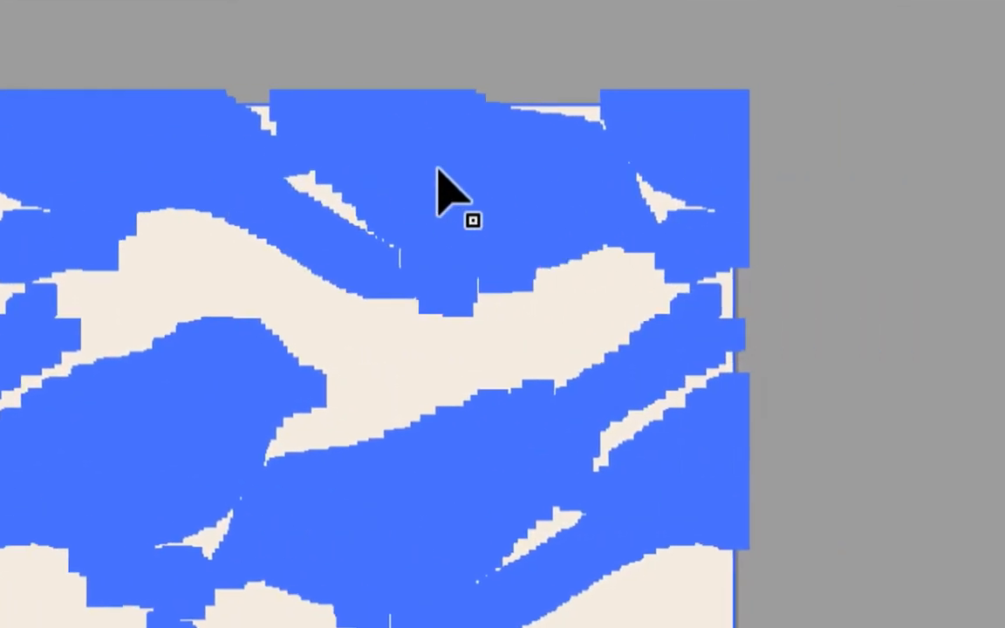
mouse_move(437, 164)
mouse_down()
mouse_move(516, 205)
mouse_move(646, 242)
mouse_move(652, 255)
mouse_up()
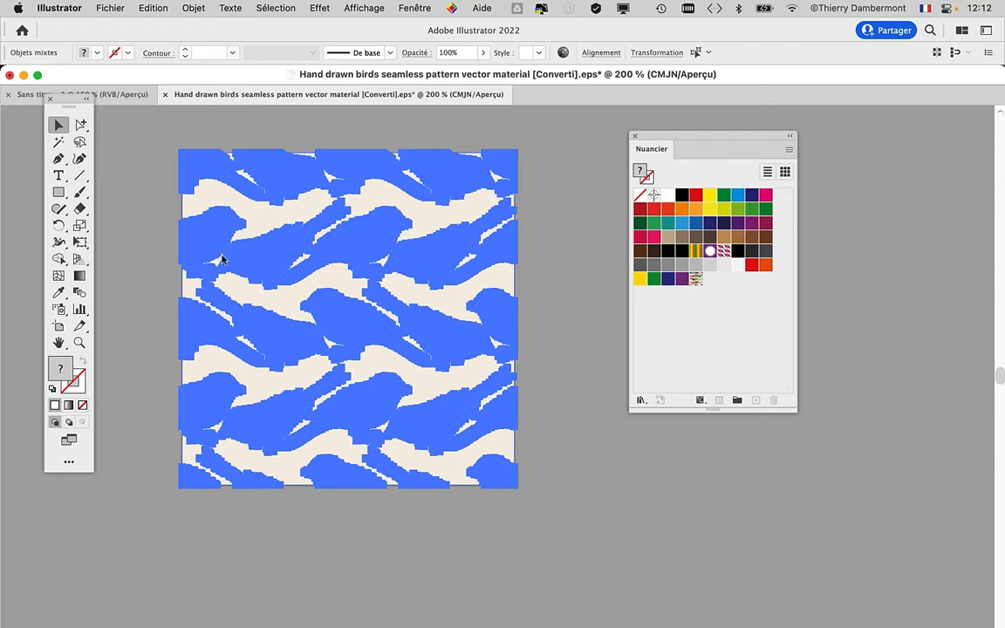
click(172, 174)
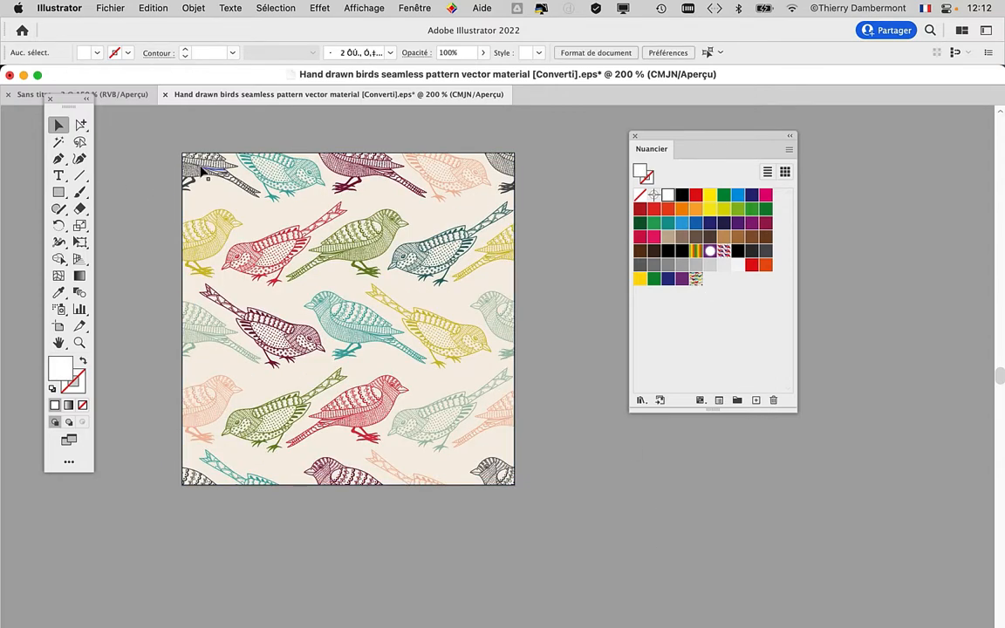
Step: Check the clipping mask options for the bird group and inspect the artwork in outline view
click(201, 171)
click(194, 7)
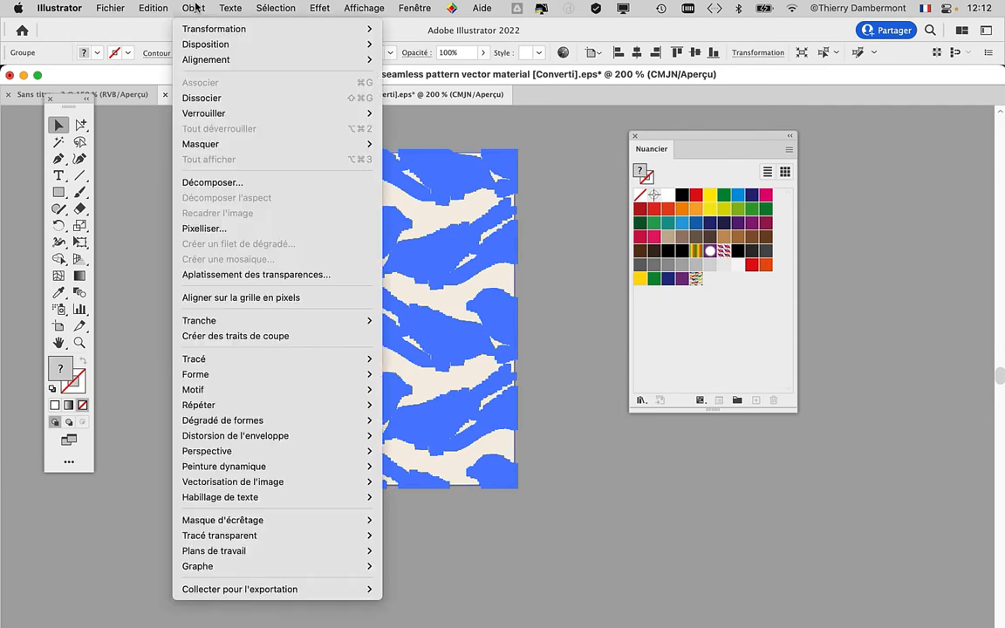
mouse_move(379, 522)
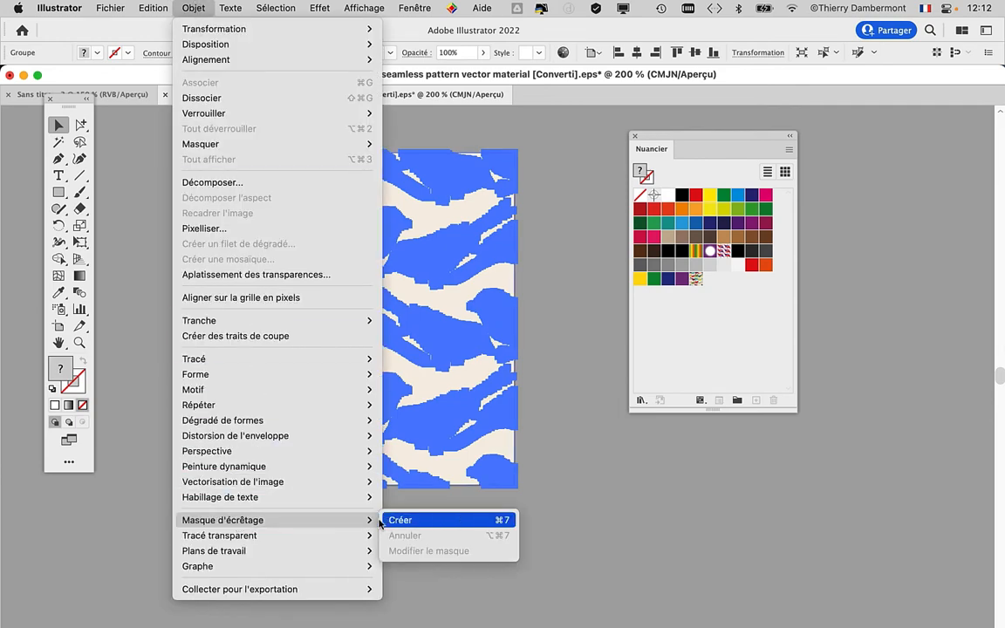
click(463, 515)
click(544, 290)
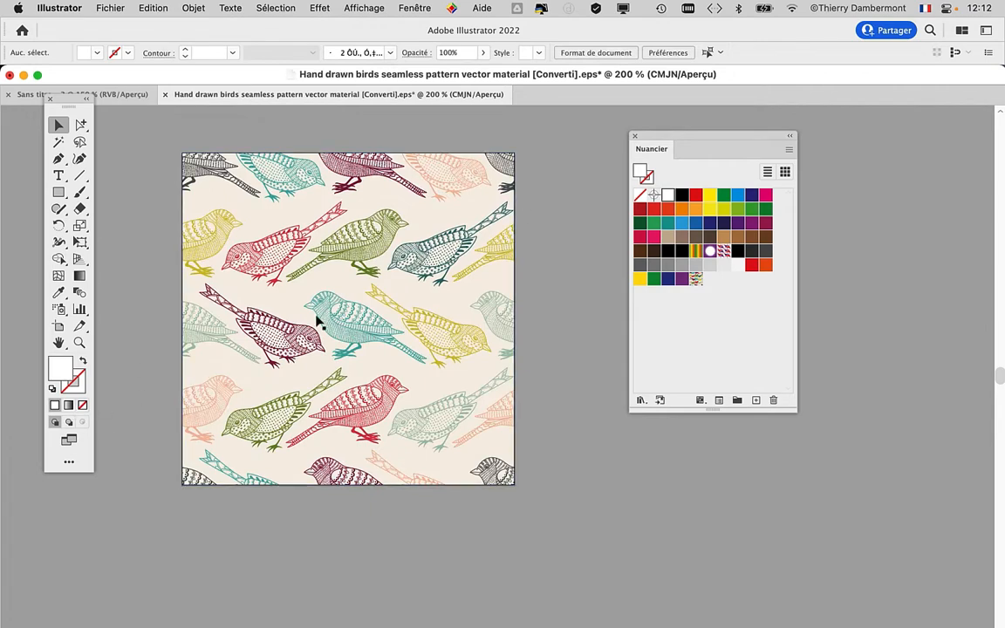
key(super+y)
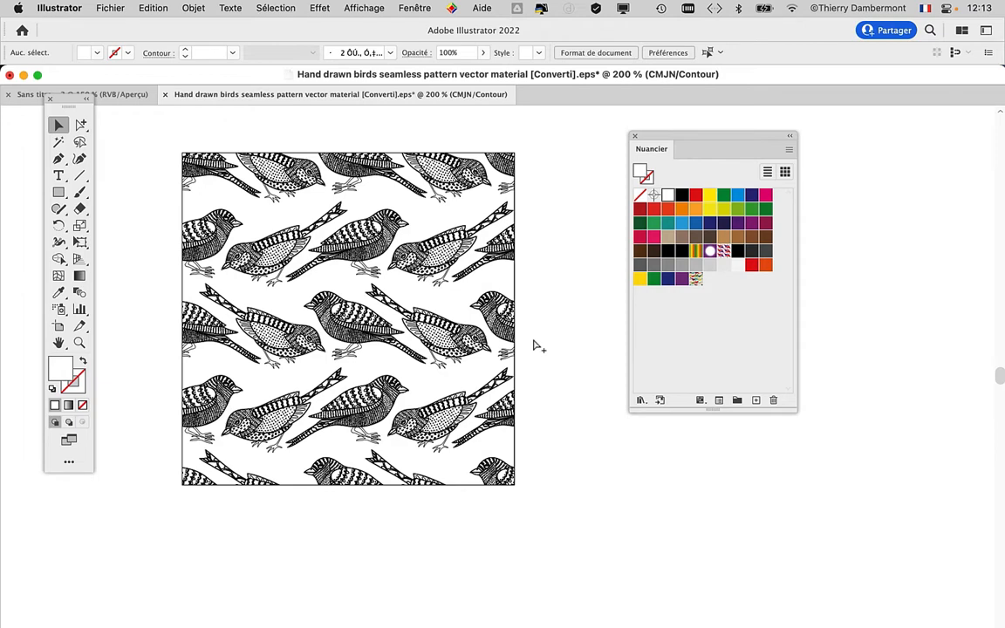
key(super+y)
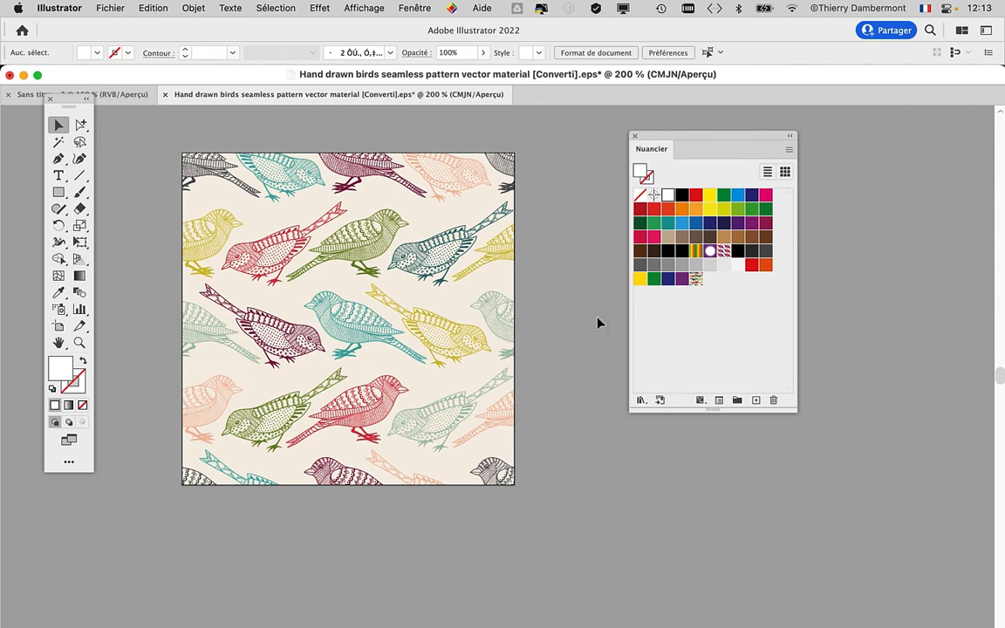
Step: Draw a white rectangle about 93 mm wide and 133 mm high on the empty canvas beside the bird artwork
drag(661, 140, 750, 135)
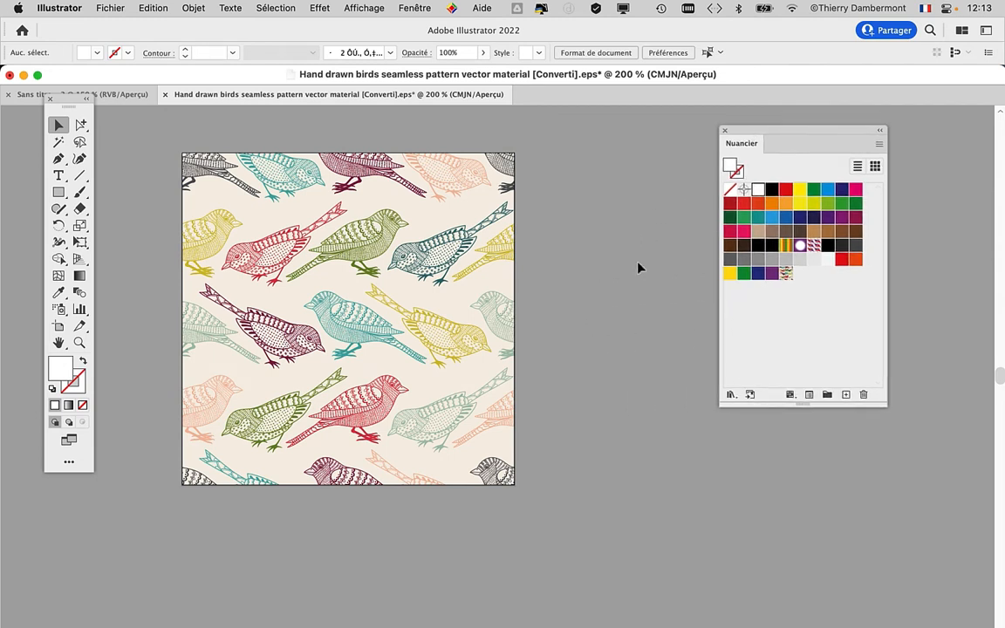
scroll(407, 234, down, 1)
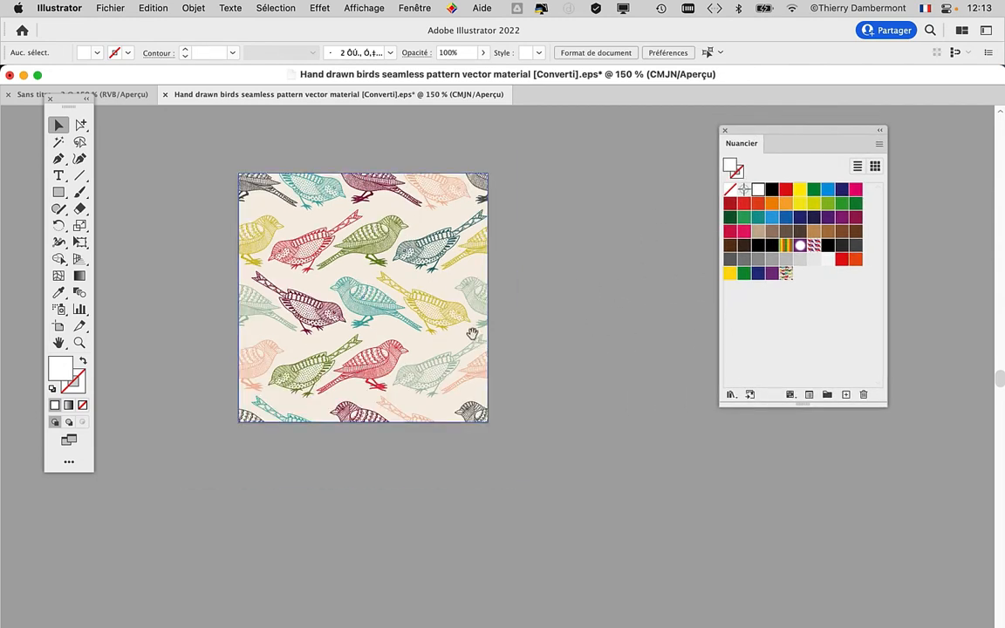
drag(469, 336, 223, 337)
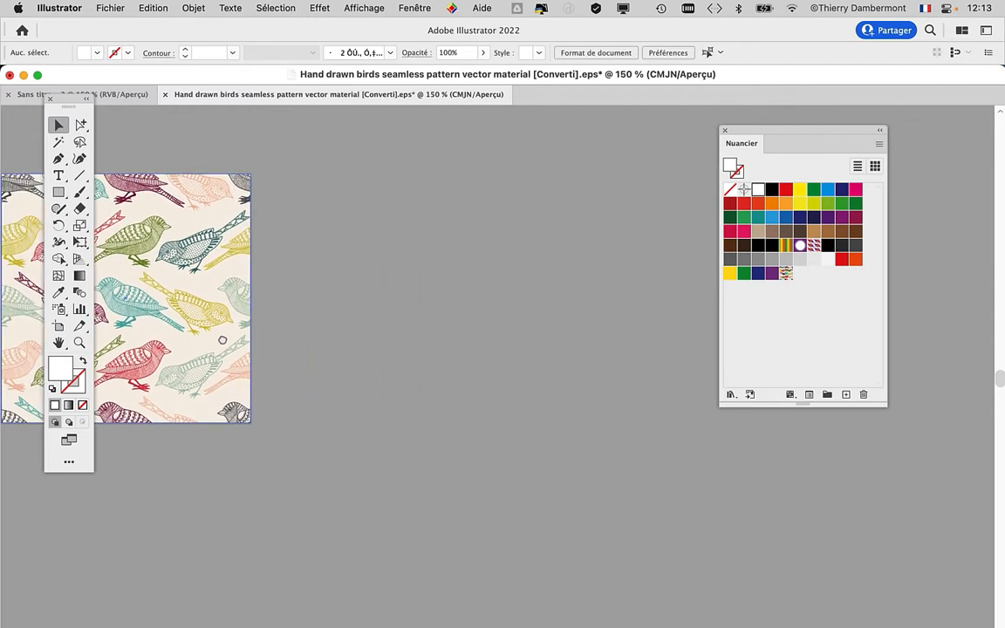
click(59, 191)
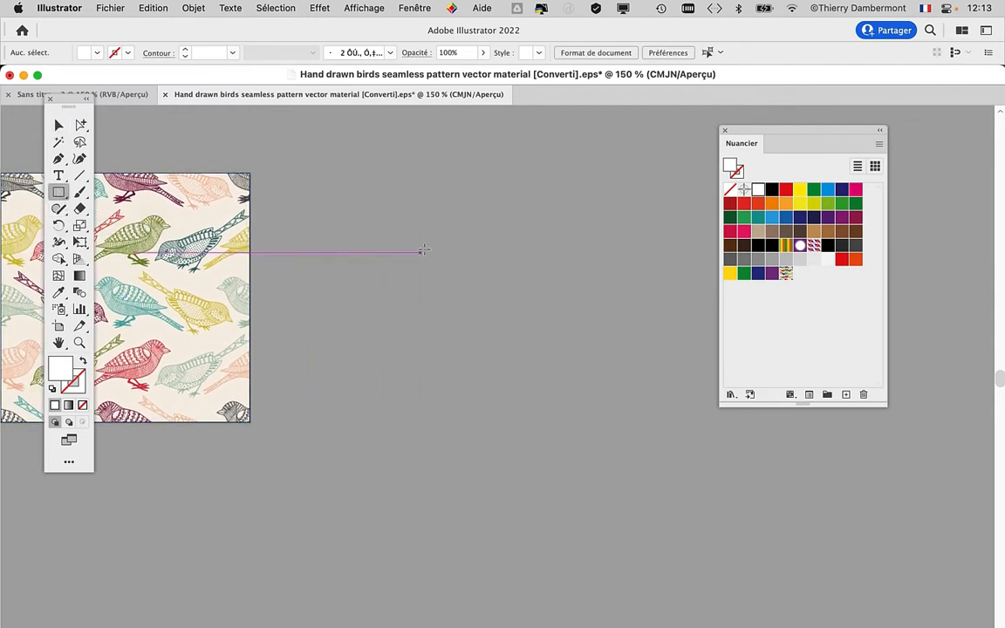
drag(418, 214, 515, 354)
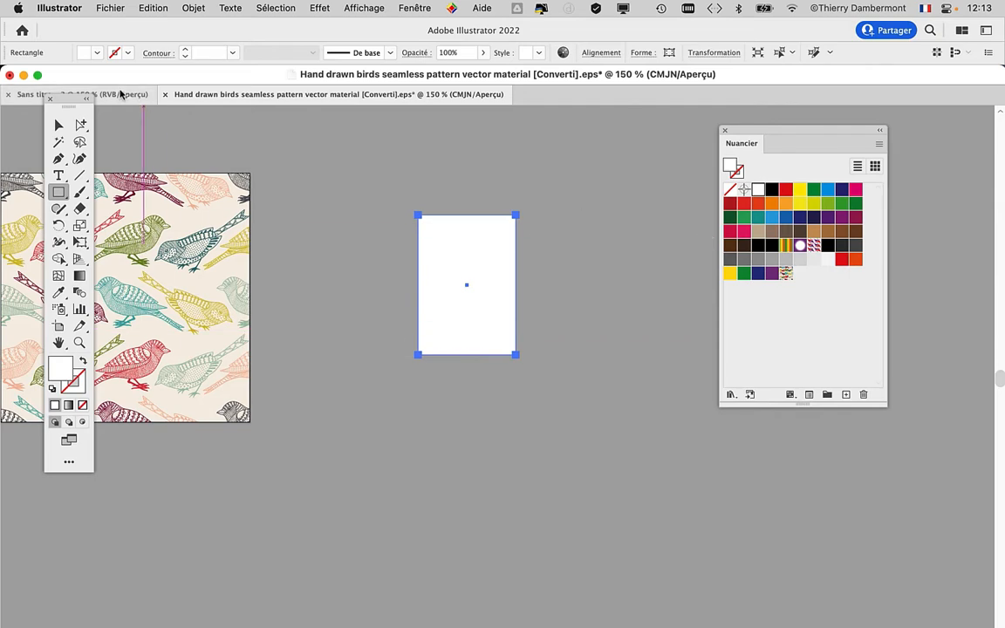
Step: Fill the rectangle with the bird pattern swatch
drag(61, 100, 350, 130)
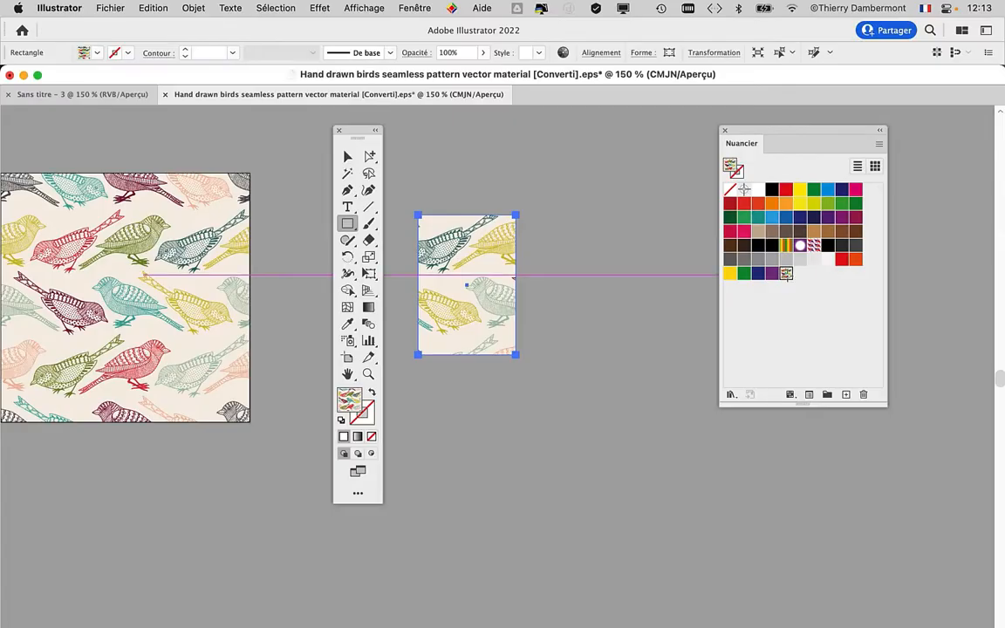
drag(357, 132, 306, 127)
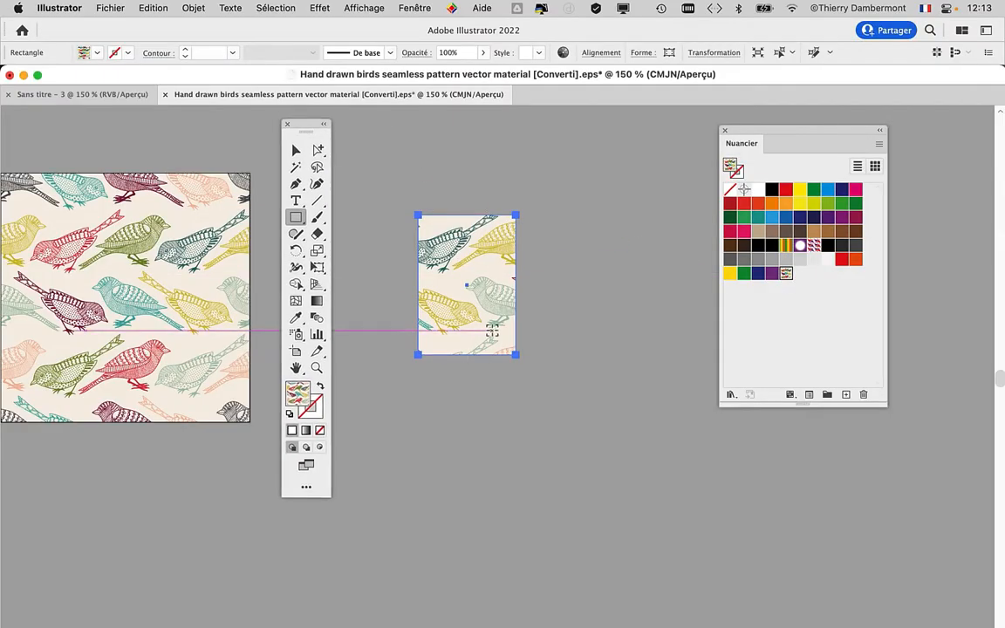
scroll(489, 328, up, 2)
scroll(491, 327, down, 2)
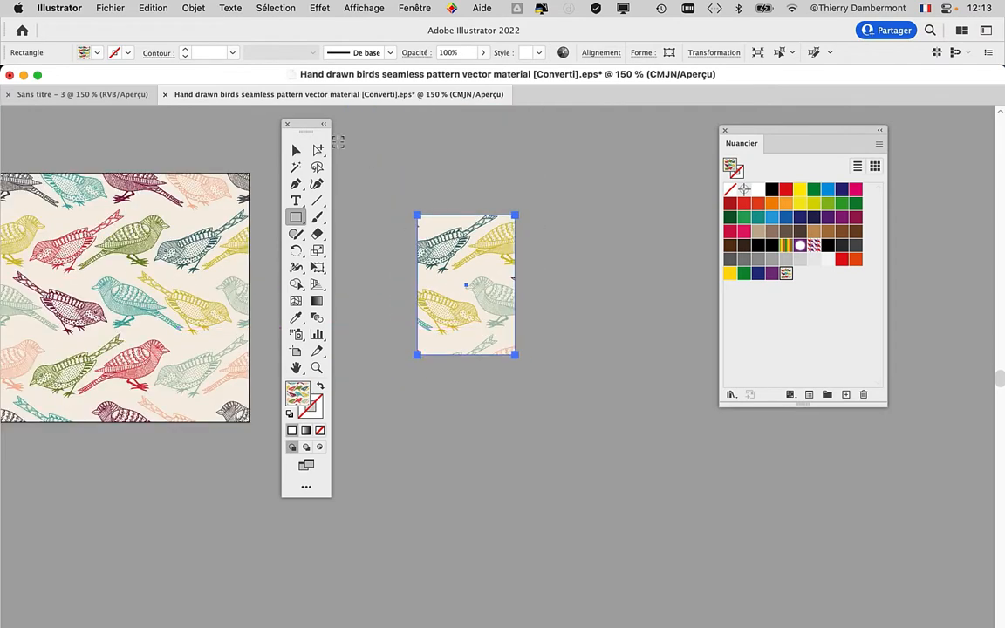
drag(305, 128, 187, 121)
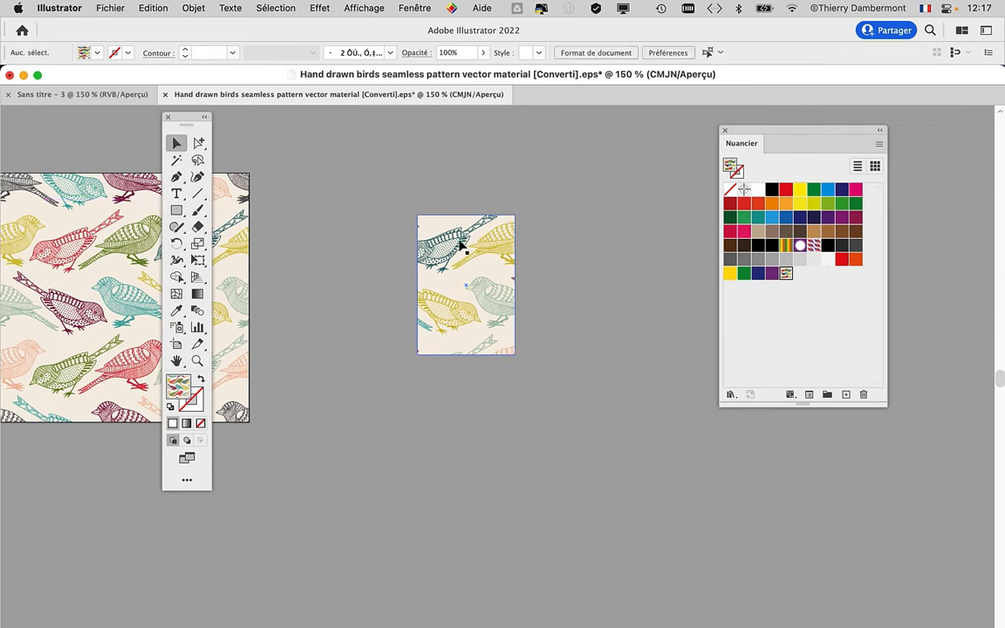
Step: Move the pattern-filled rectangle slightly closer to the bird artwork, carrying its pattern along
click(458, 253)
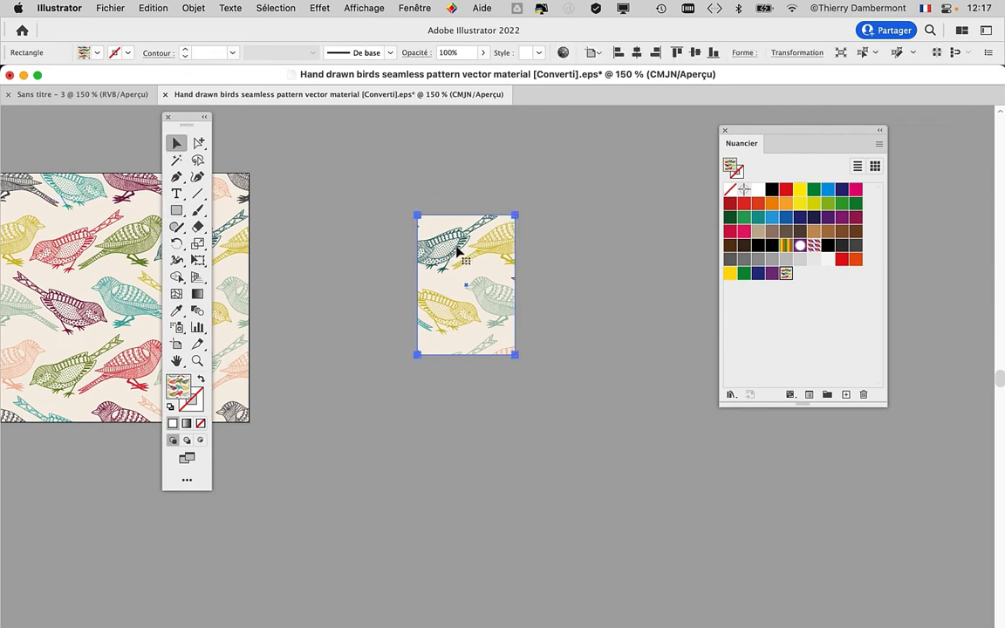
click(456, 200)
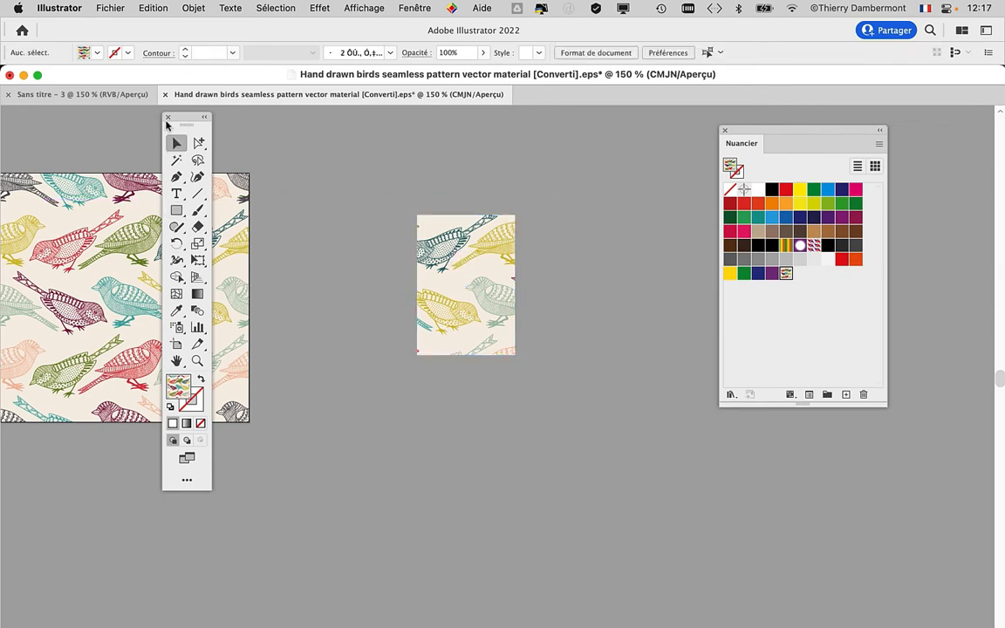
drag(166, 125, 252, 124)
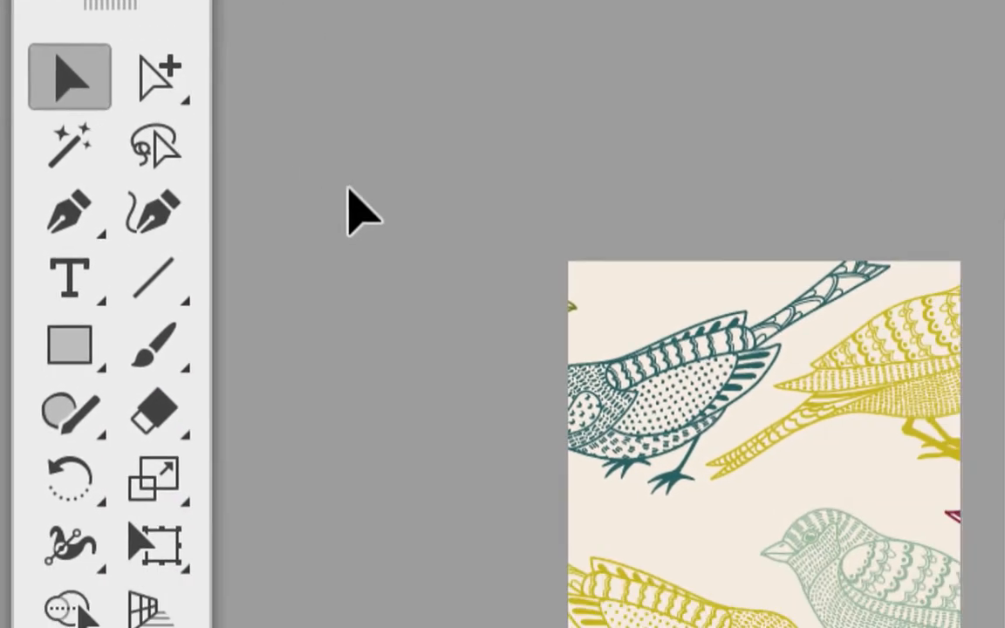
click(864, 402)
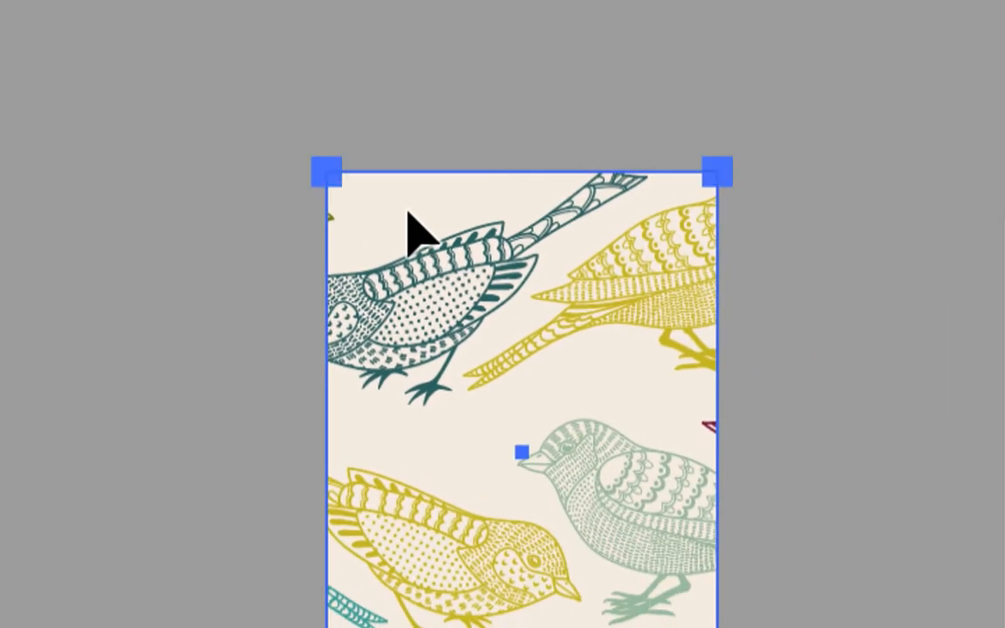
drag(406, 369, 426, 370)
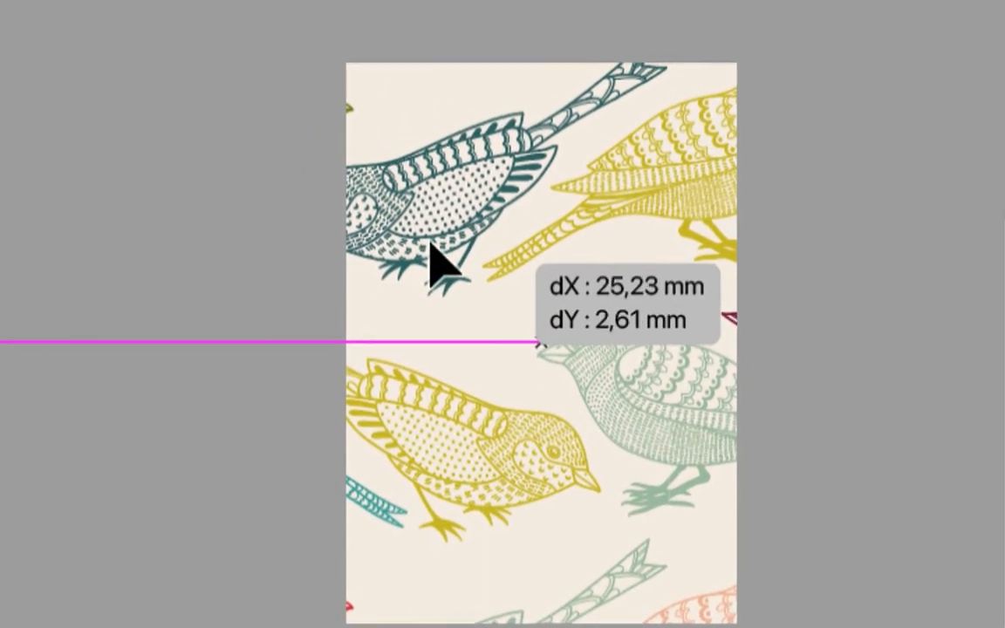
drag(430, 243, 410, 254)
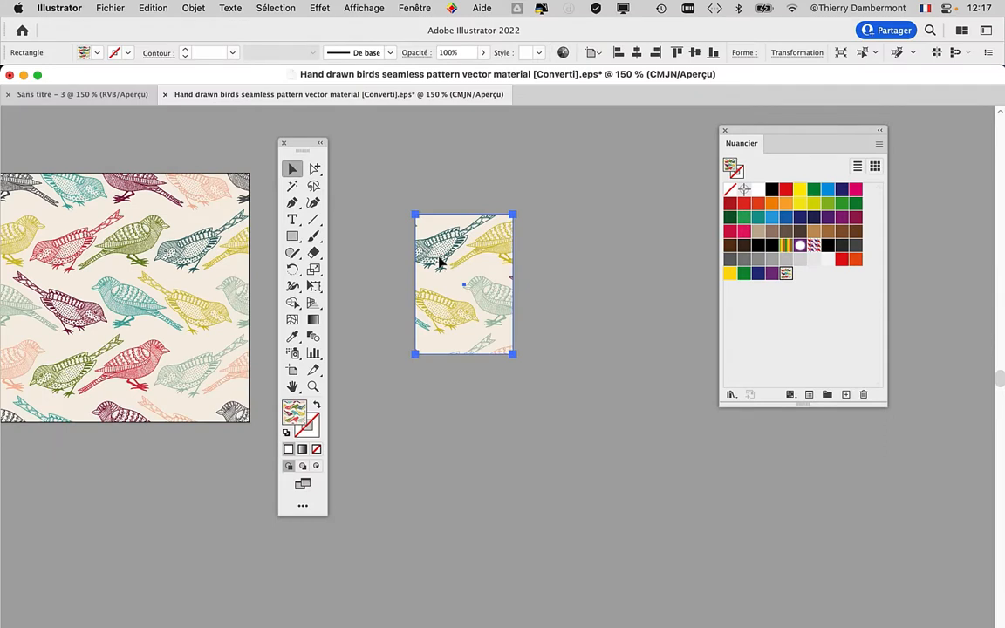
drag(441, 264, 414, 242)
drag(301, 141, 283, 123)
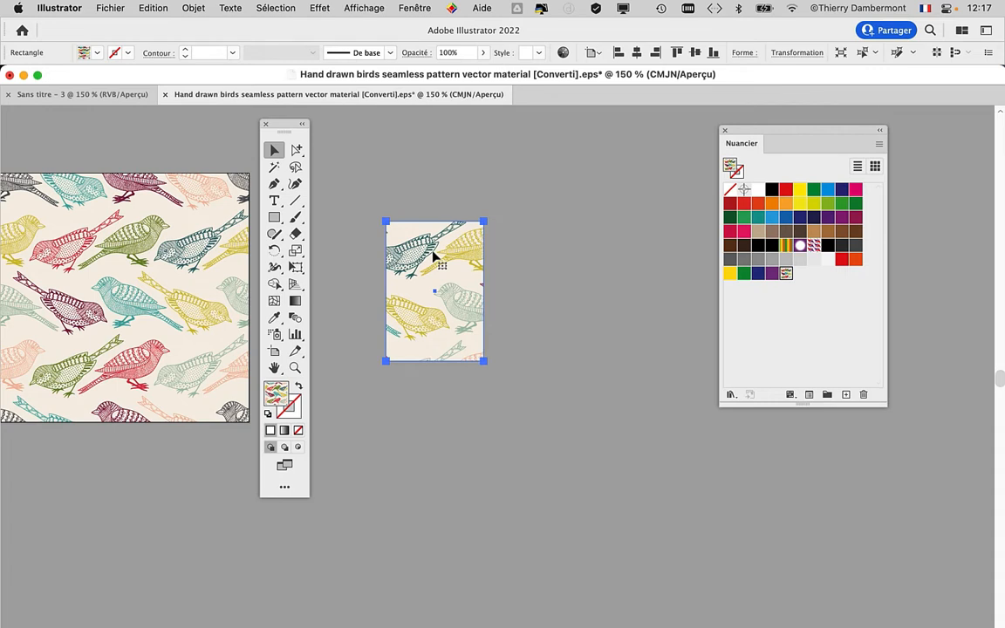
drag(279, 125, 229, 121)
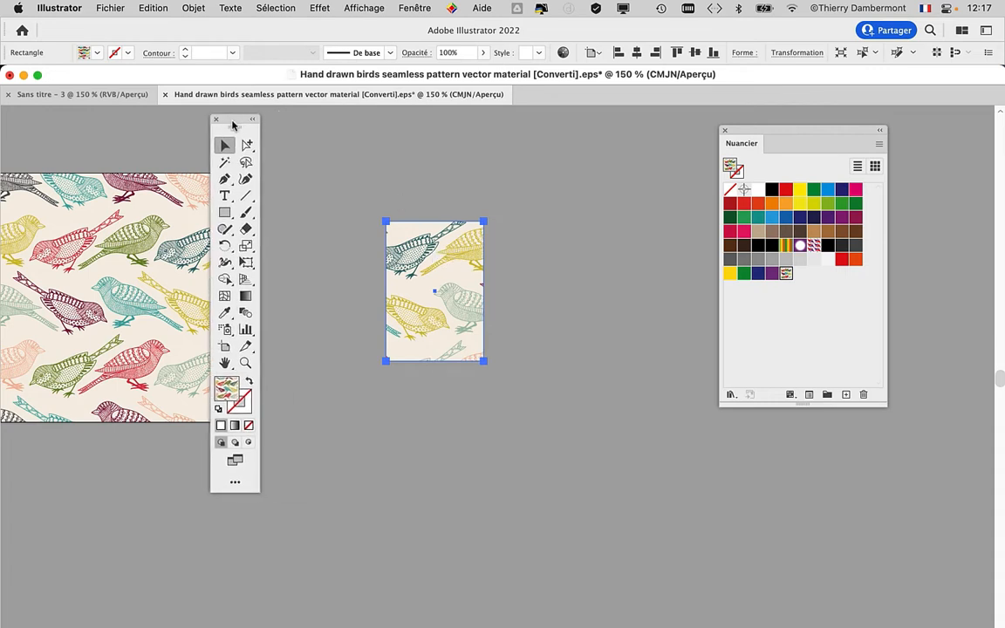
Step: Show the Transform settings and set the transform mode to Transformer l'objet
click(414, 8)
scroll(453, 323, down, 5)
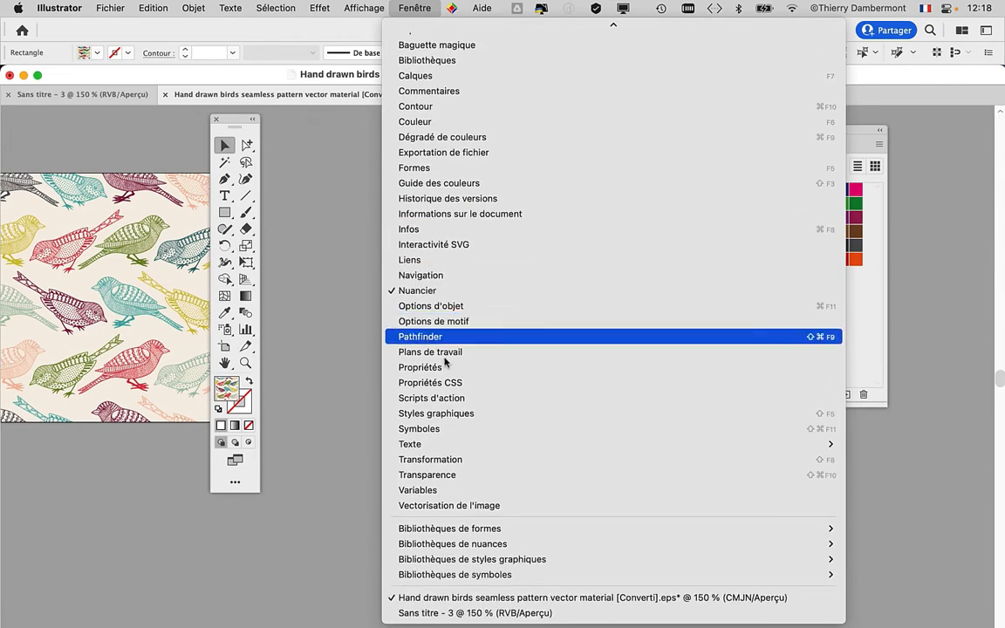
click(432, 460)
drag(635, 120, 535, 131)
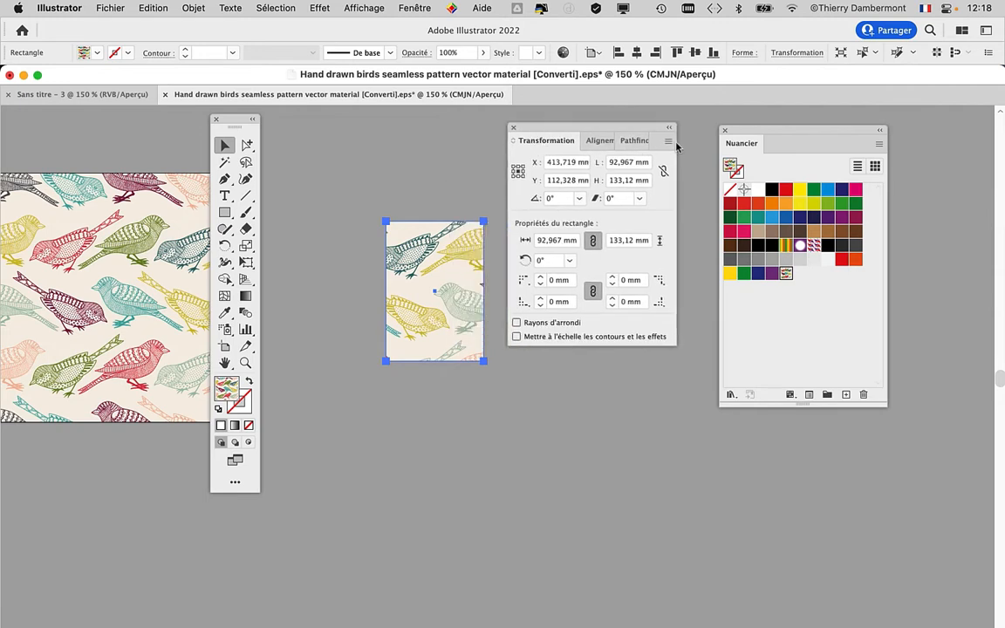
drag(740, 139, 907, 139)
drag(644, 129, 694, 129)
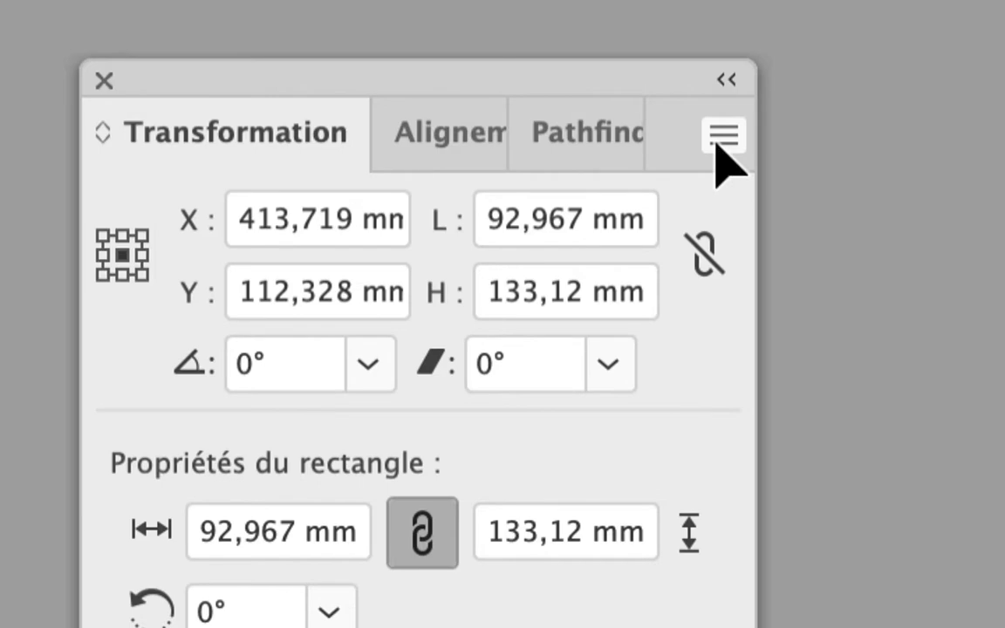
click(722, 140)
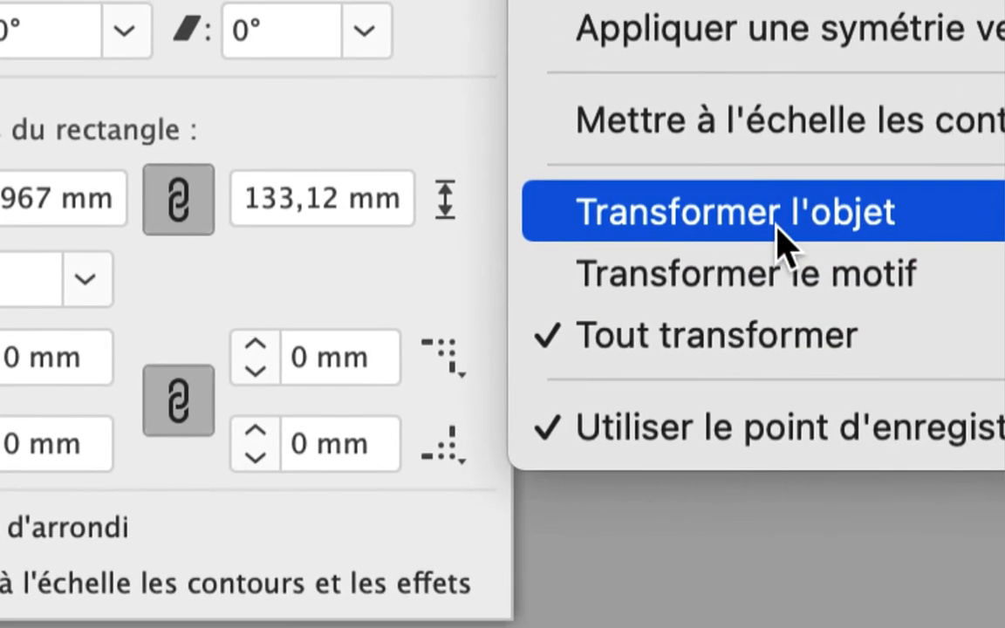
click(776, 226)
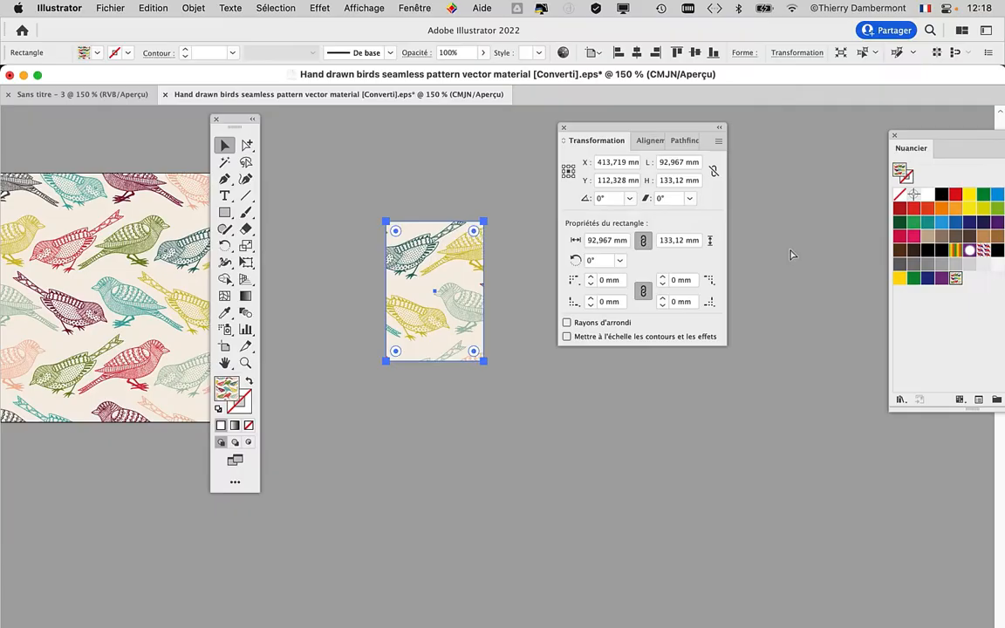
Step: Move the rectangle independently of its pattern to about X 409 mm, Y 103 mm, and set the transform mode to Tout transformer
drag(600, 127, 686, 150)
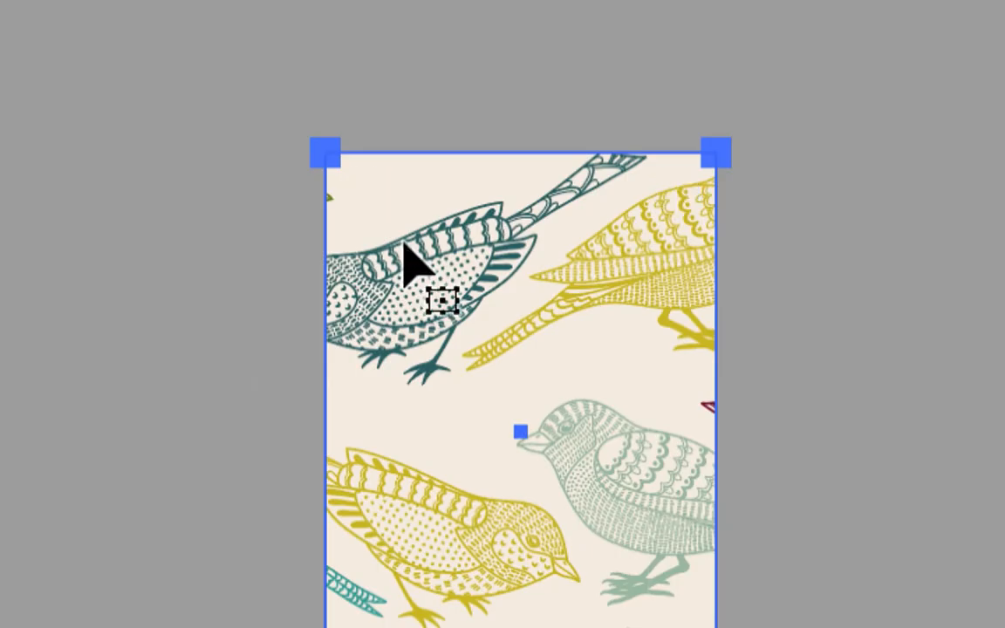
mouse_move(406, 244)
mouse_down()
mouse_move(404, 217)
mouse_move(450, 245)
mouse_move(446, 215)
mouse_move(390, 200)
mouse_move(365, 224)
mouse_move(358, 253)
mouse_move(408, 259)
mouse_up()
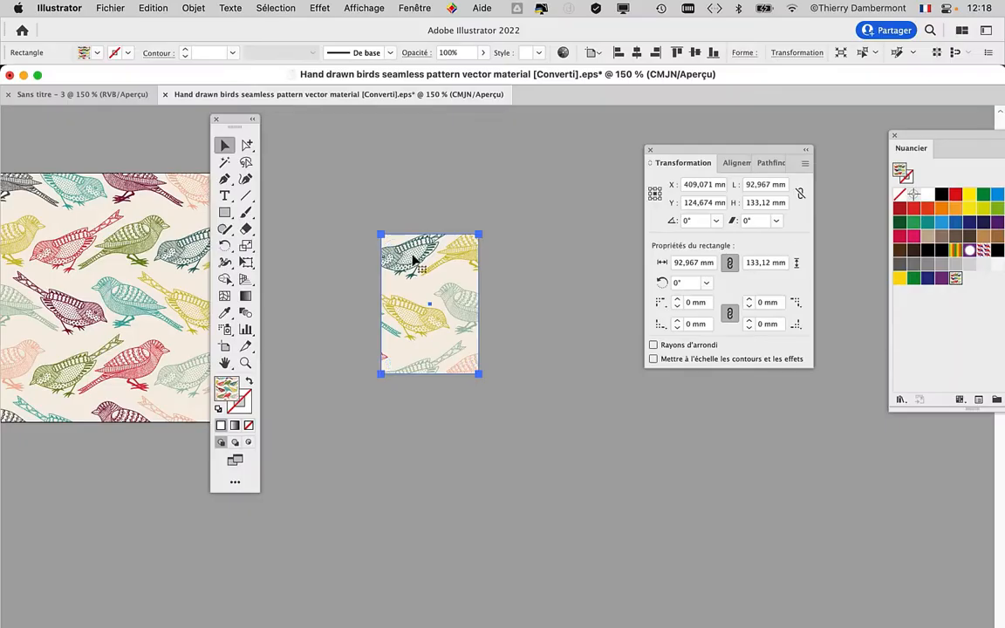
scroll(416, 259, up, 3)
drag(409, 264, 407, 225)
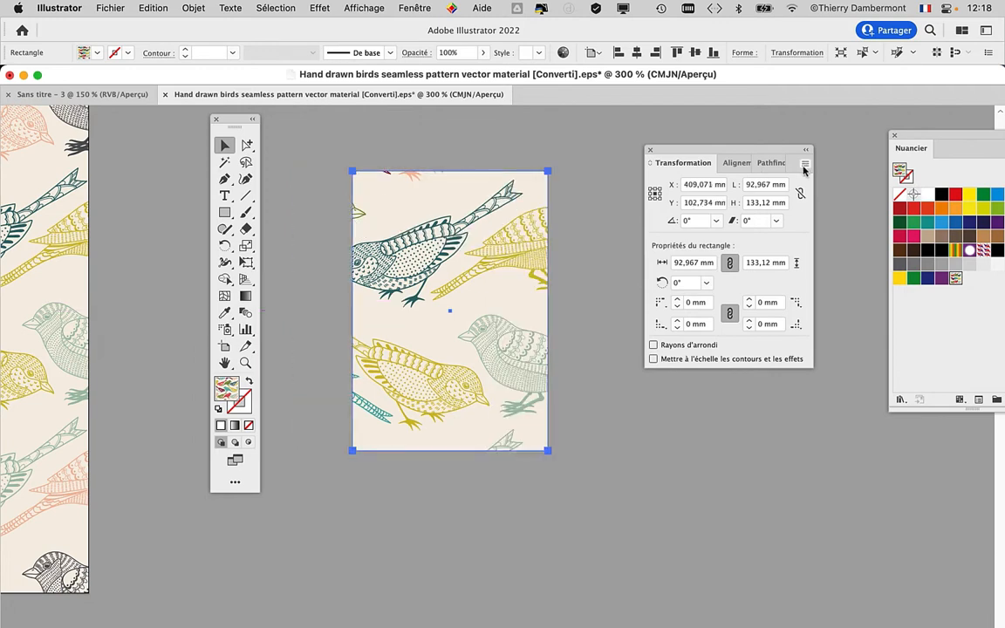
click(804, 165)
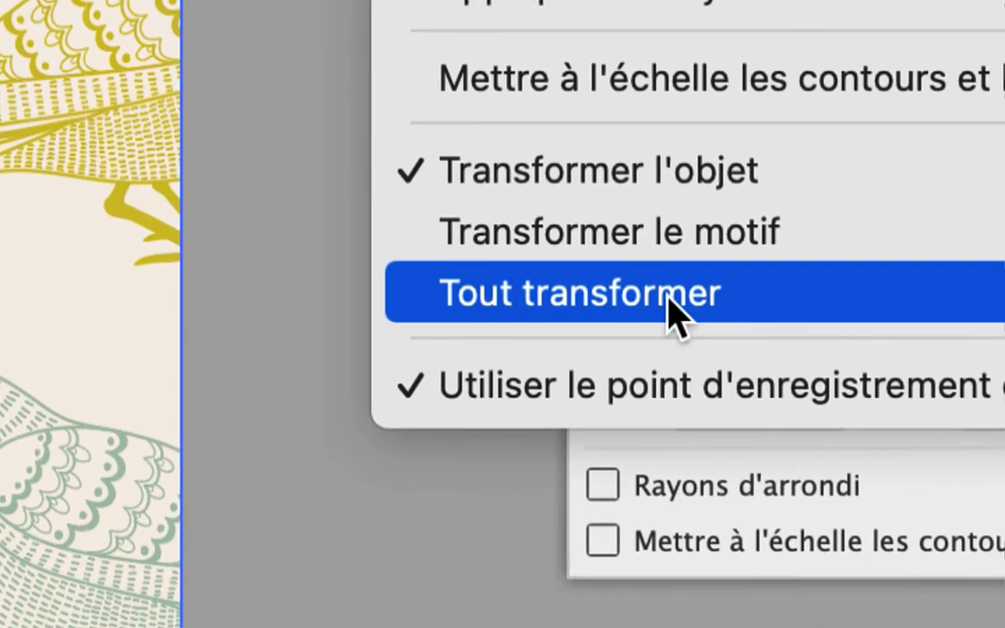
click(661, 301)
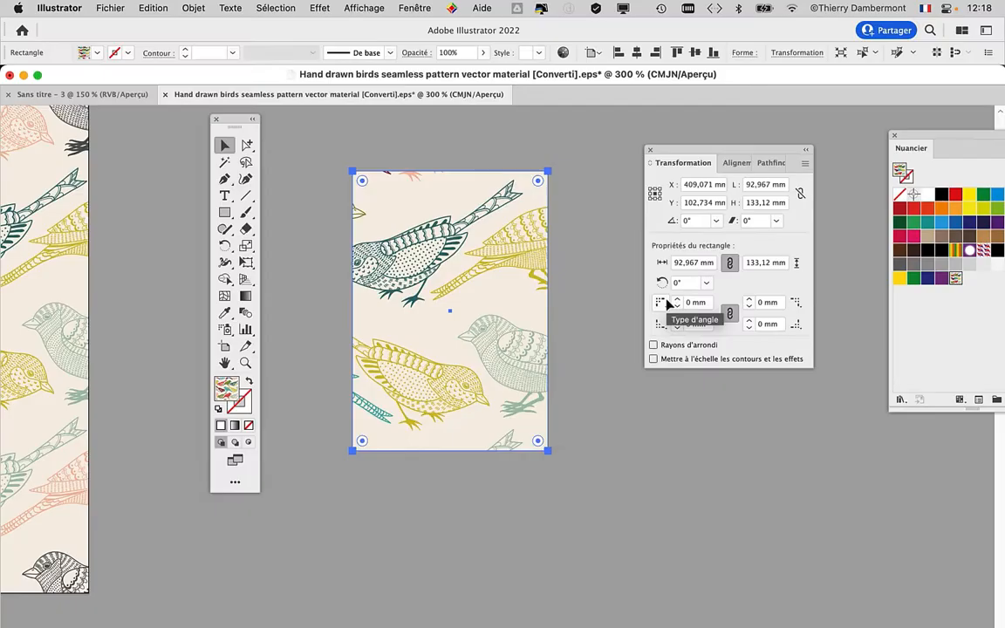
Step: Move the rectangle together with its pattern to about X 413 mm, Y 126 mm, and shift the tool and Transform panels clear of it
drag(404, 196, 430, 223)
drag(213, 126, 152, 139)
drag(386, 233, 378, 282)
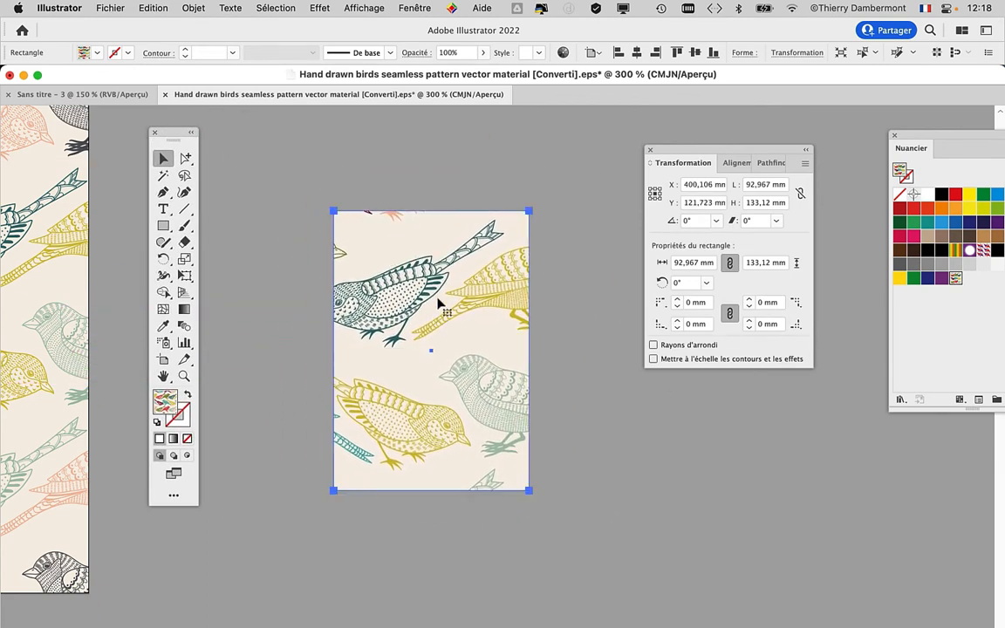
drag(438, 342, 466, 351)
drag(676, 147, 715, 146)
drag(172, 135, 114, 121)
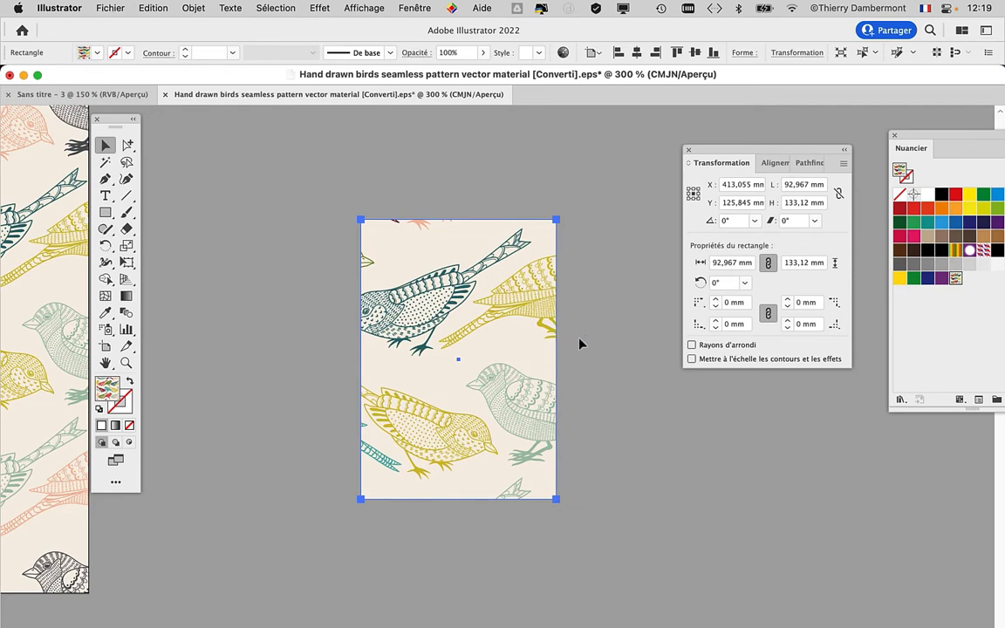
Step: Draw two narrow bird-pattern rectangles flanking the large one, about 44 × 101 mm on its left and 30 × 73 mm on its right
click(106, 213)
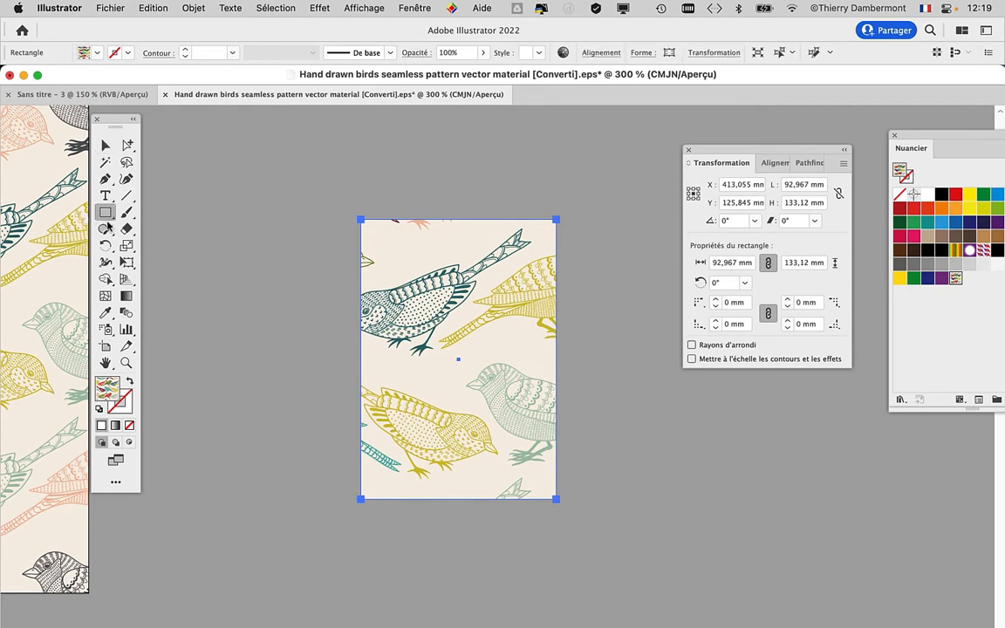
drag(215, 153, 309, 367)
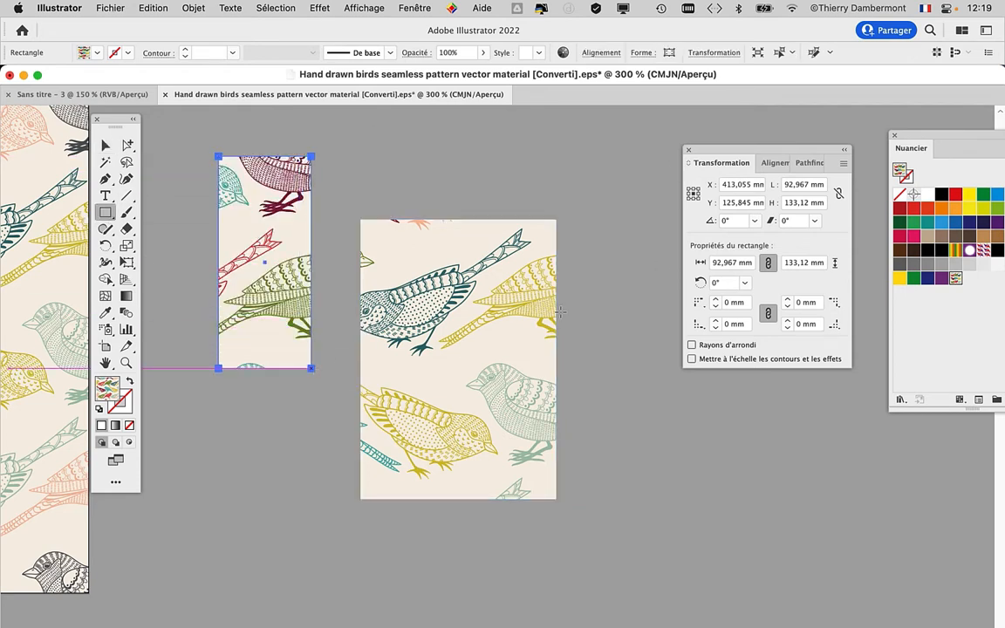
drag(583, 272, 646, 426)
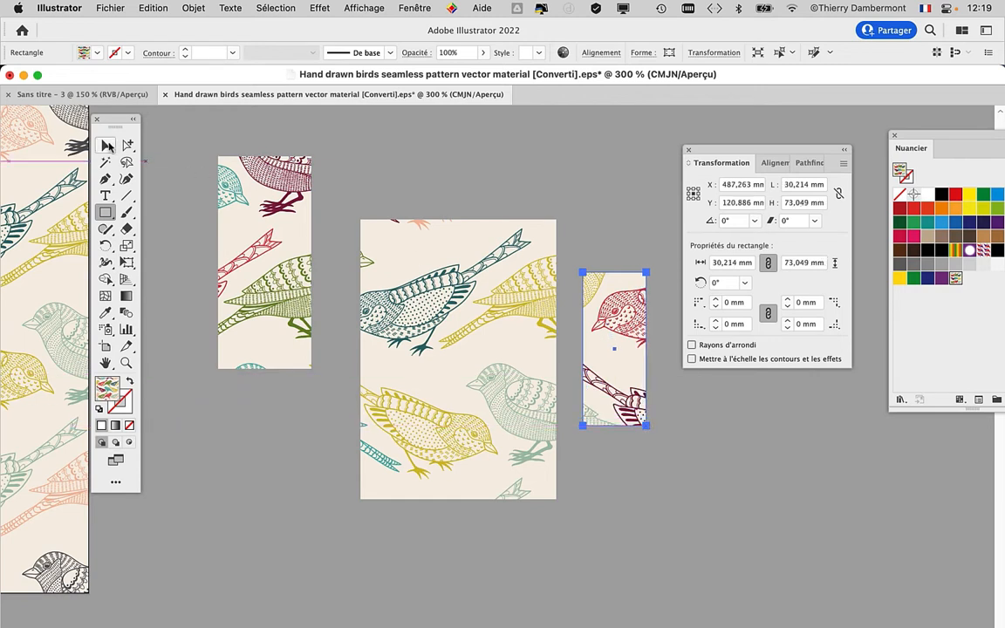
Step: Try moving each narrow rectangle over the large one with its pattern attached, and undo both moves
click(105, 144)
click(339, 222)
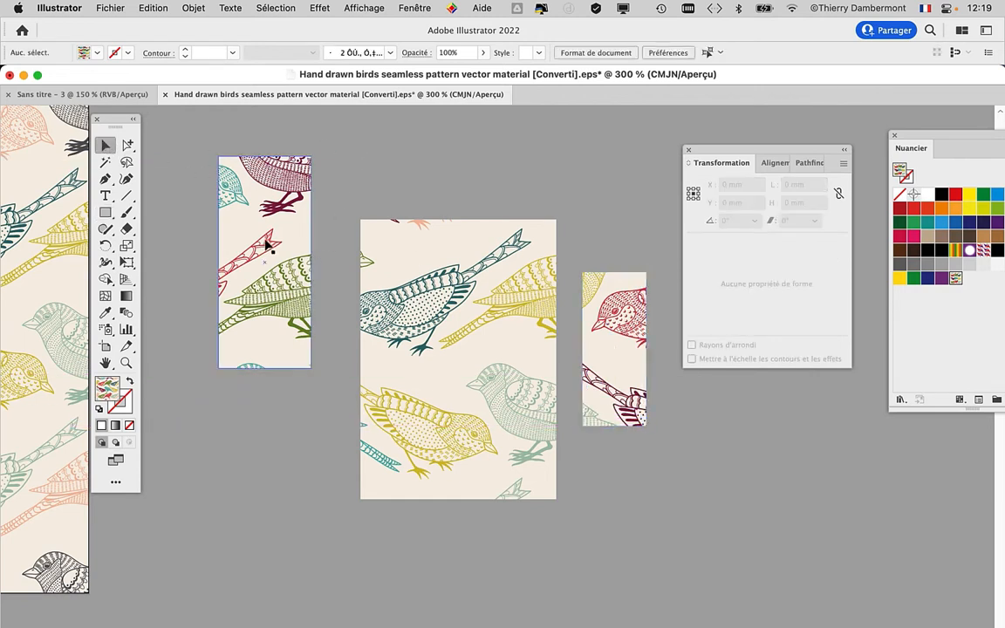
drag(267, 245, 383, 236)
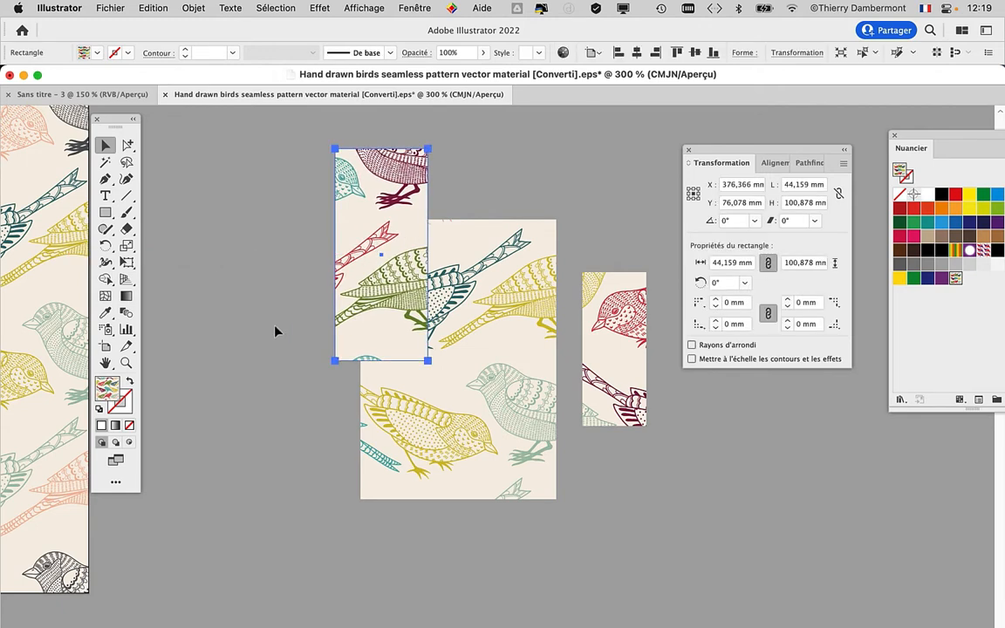
key(super+z)
drag(610, 349, 503, 390)
key(super+z)
click(406, 188)
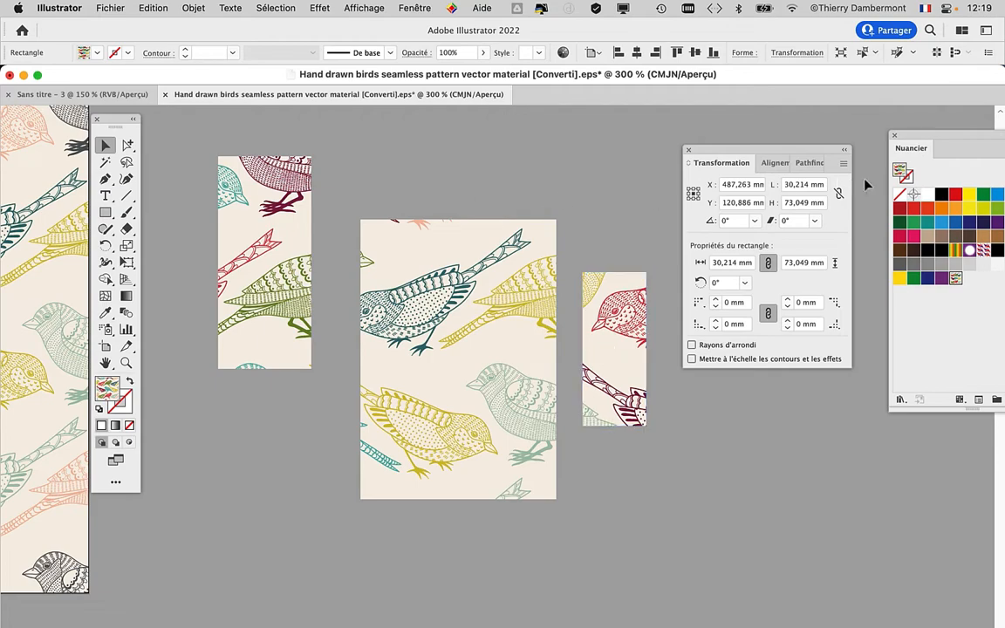
Step: Set the transform mode to Transformer l'objet and overlap both narrow rectangles with the large one, leaving their pattern in place
click(843, 165)
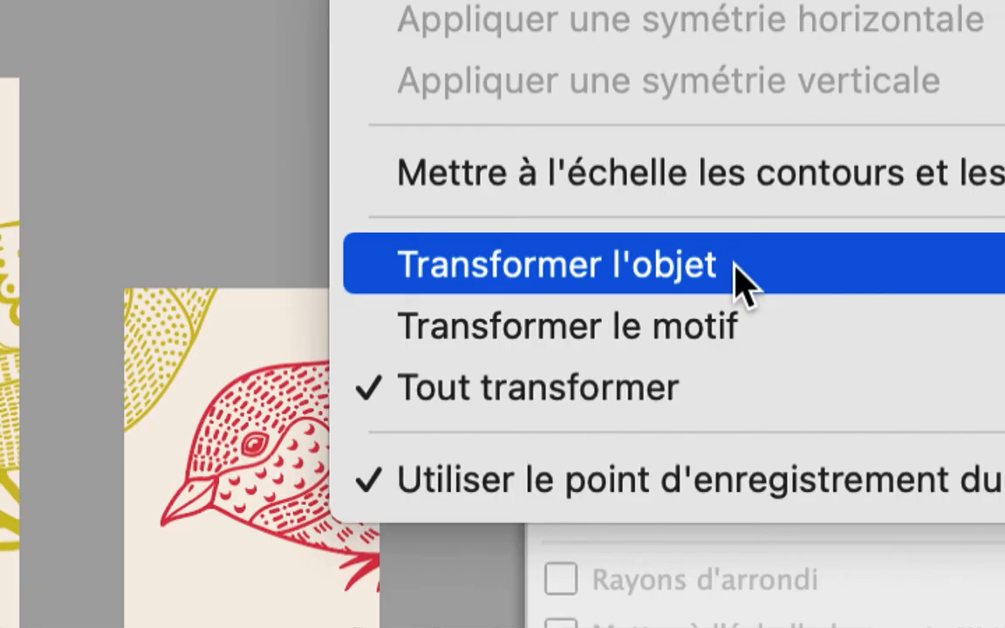
click(735, 268)
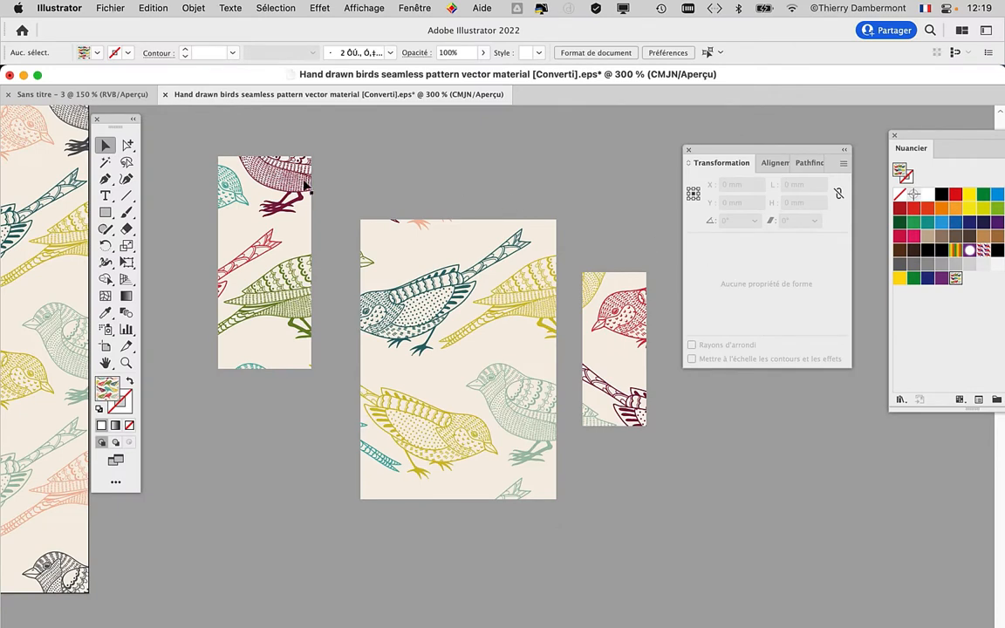
click(282, 197)
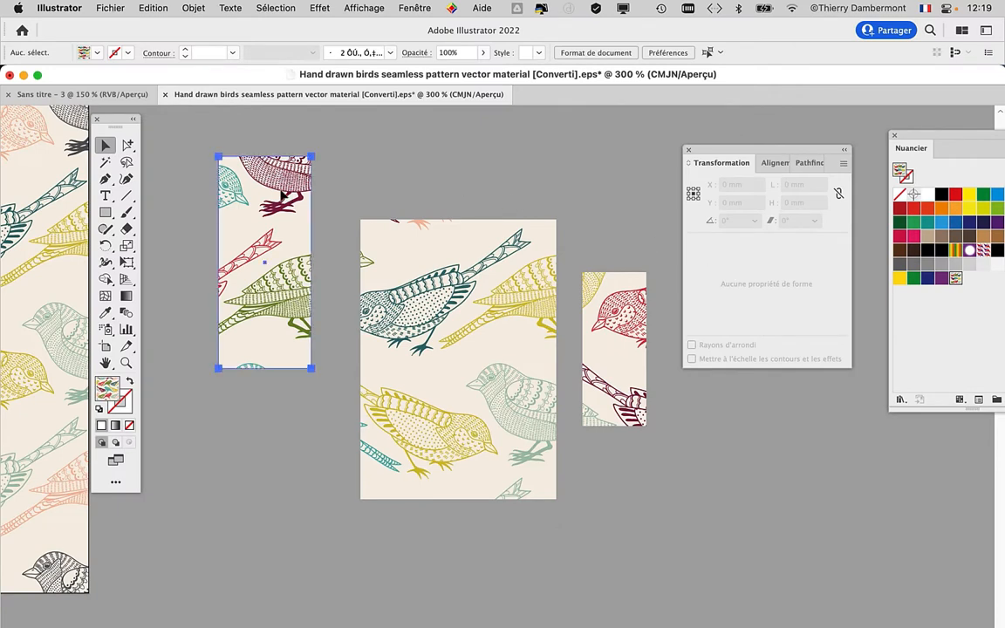
drag(265, 198, 340, 205)
drag(616, 326, 563, 427)
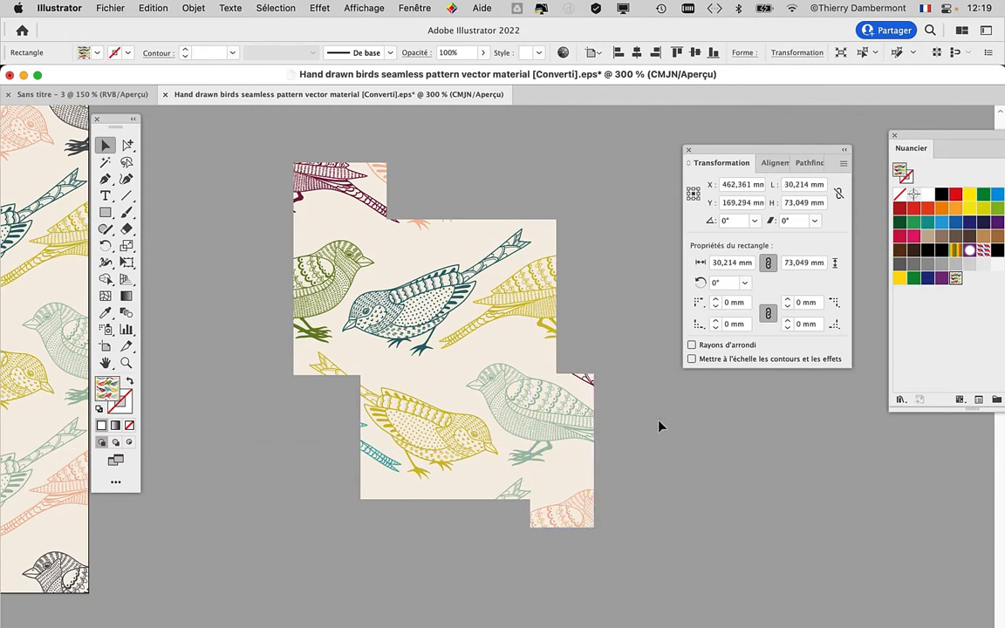
click(661, 426)
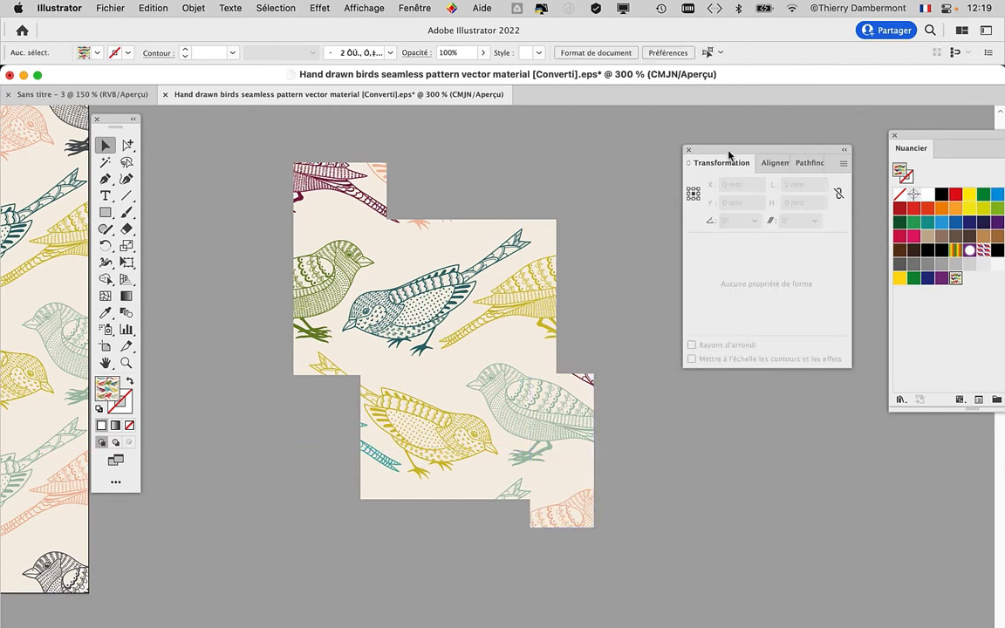
Step: Move the narrow rectangles without their pattern, ending beside the large one at about X 333, Y 112 mm and X 483, Y 108 mm
drag(569, 442, 578, 234)
drag(319, 211, 314, 401)
drag(315, 441, 219, 253)
drag(565, 242, 621, 355)
drag(265, 269, 318, 334)
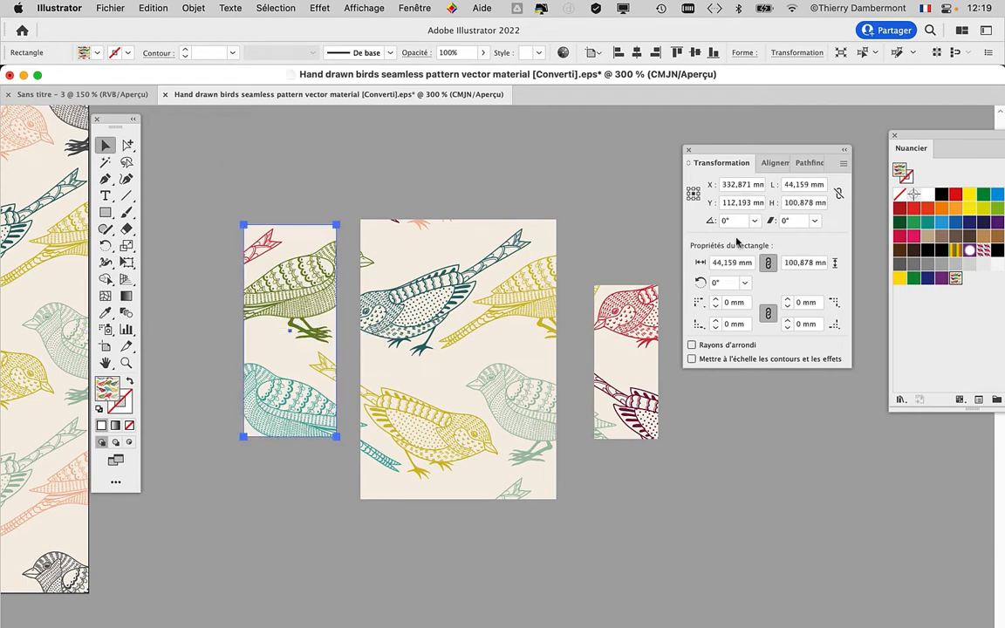
drag(626, 329, 605, 295)
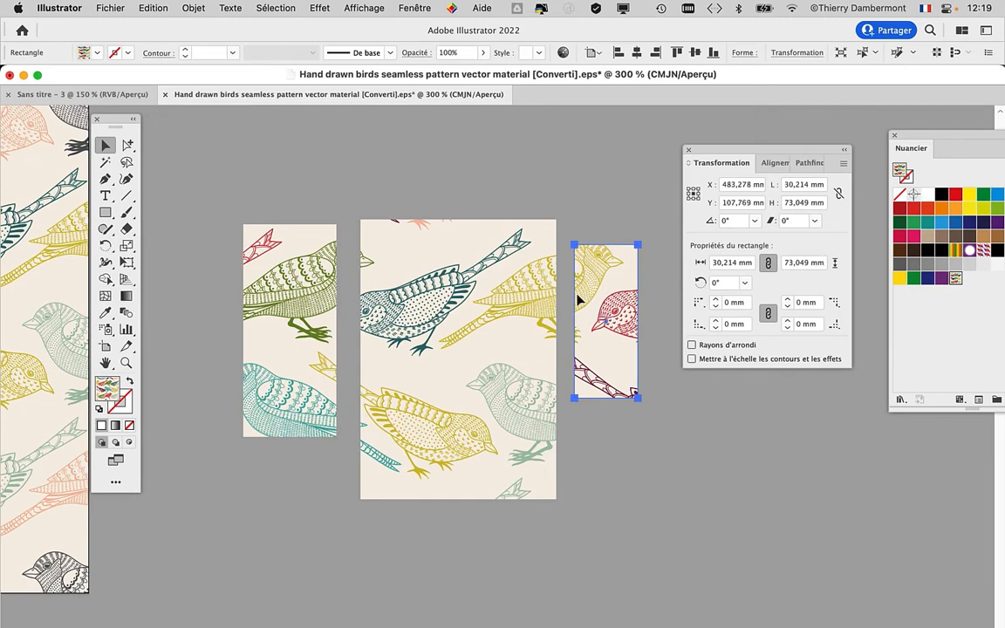
Step: Show the rulers and set the transform mode back to Tout transformer
scroll(393, 291, down, 1)
key(super+r)
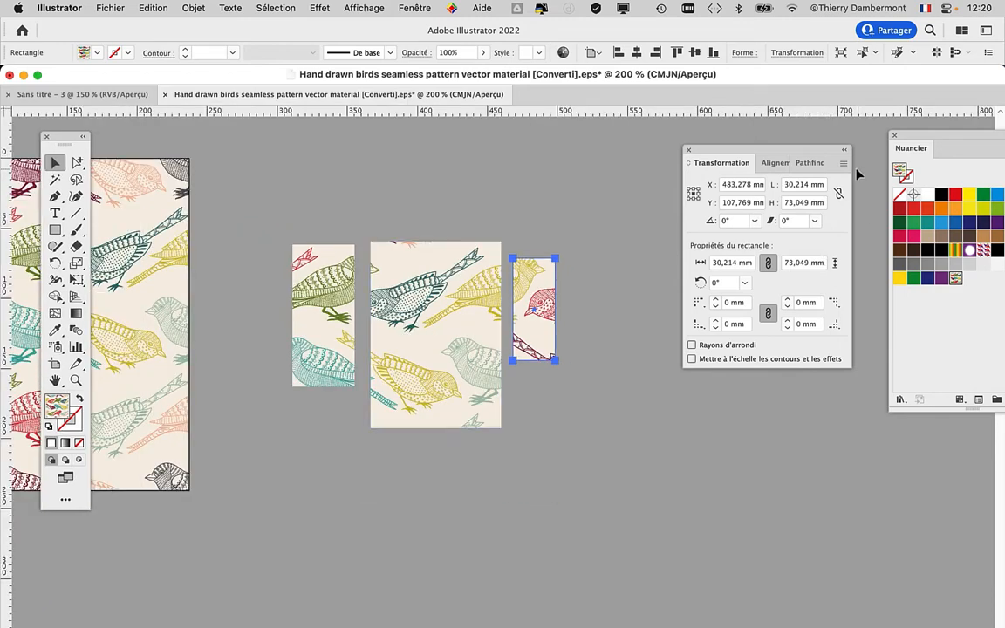
click(843, 163)
click(728, 298)
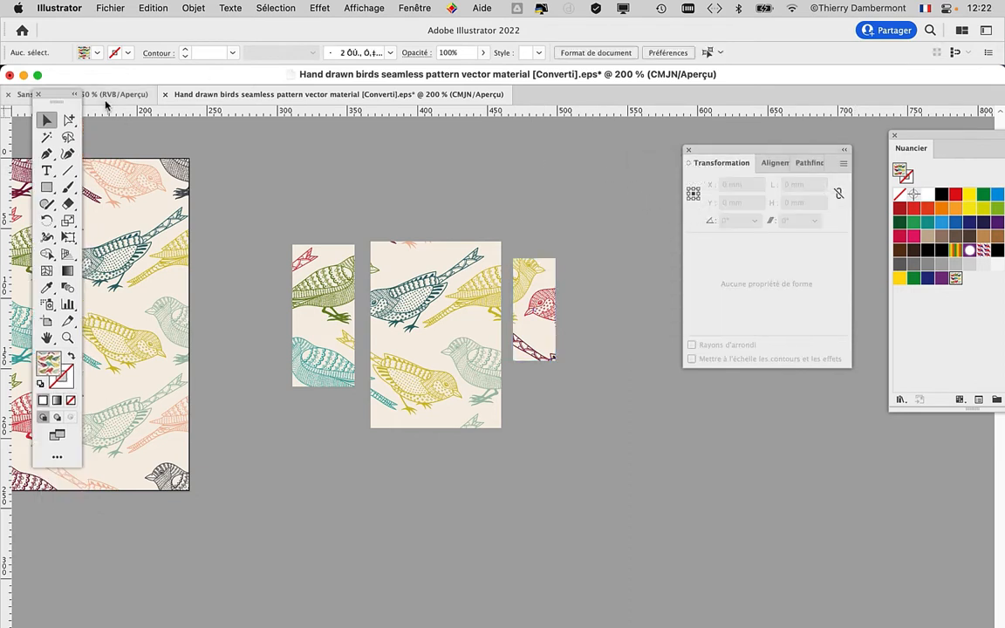
Step: Compare the swatches of the Sans titre - 3 document with those of the bird document, moving the floating panels off the artwork
click(103, 96)
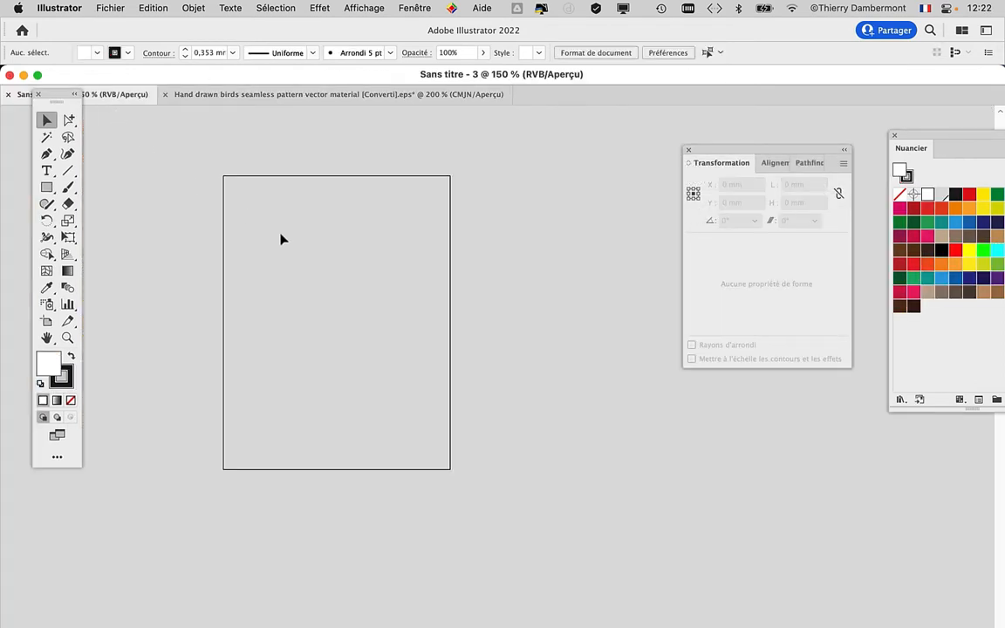
drag(65, 107, 57, 132)
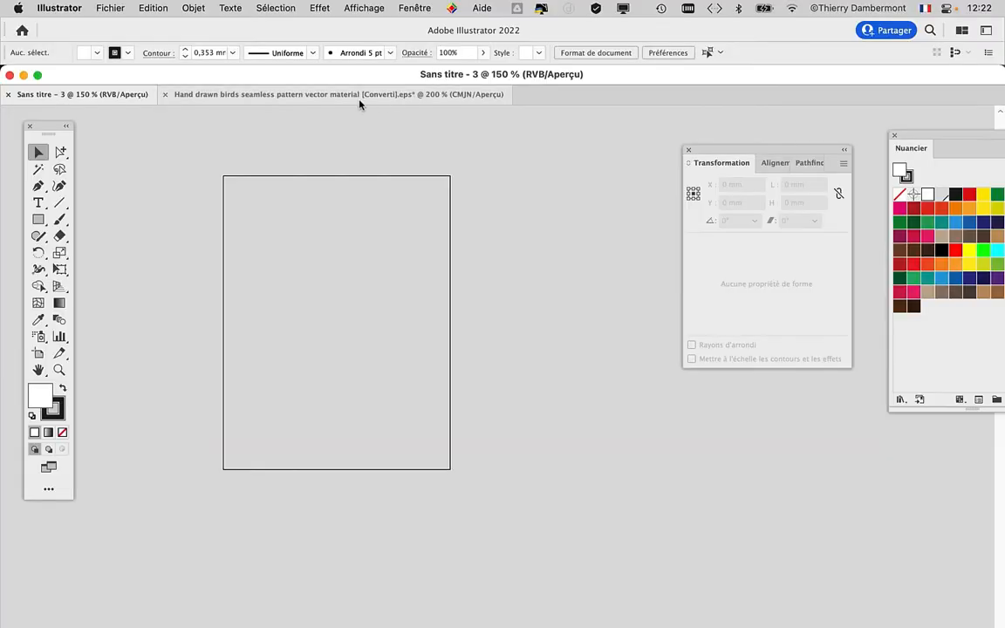
drag(922, 137, 515, 128)
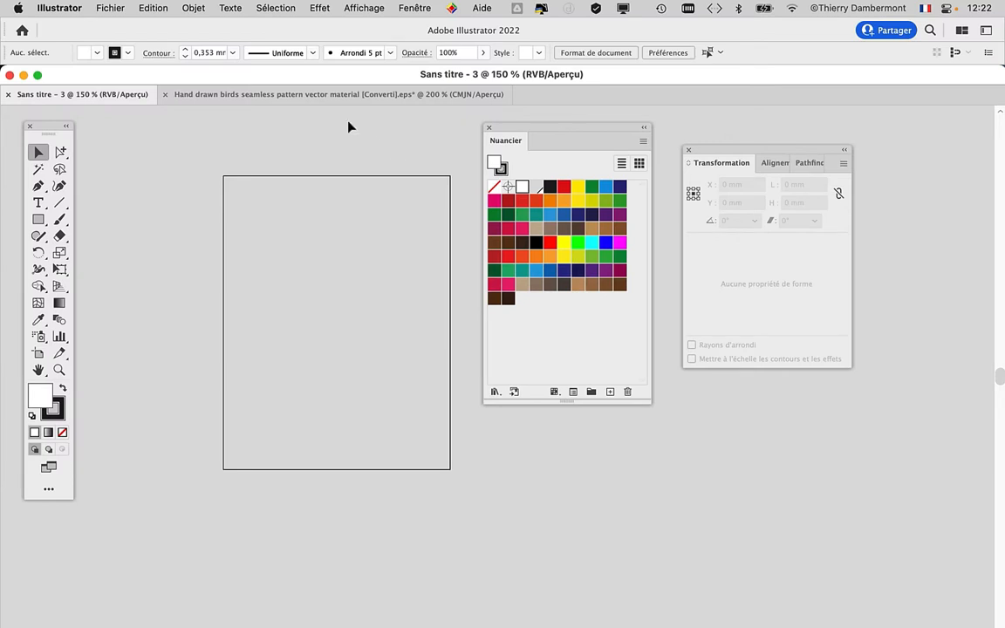
click(331, 98)
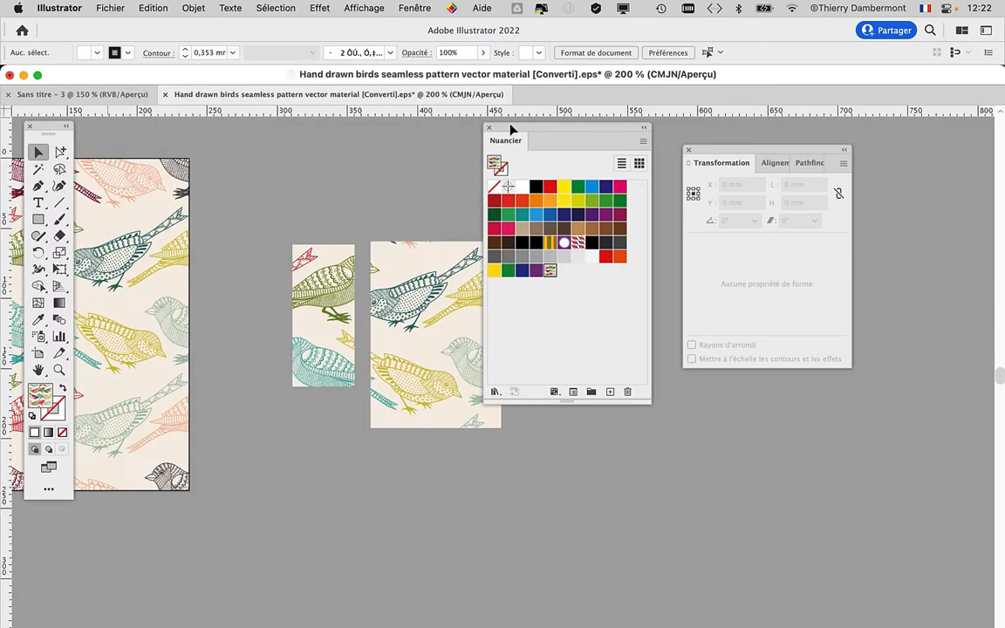
drag(717, 157, 803, 158)
drag(520, 129, 660, 152)
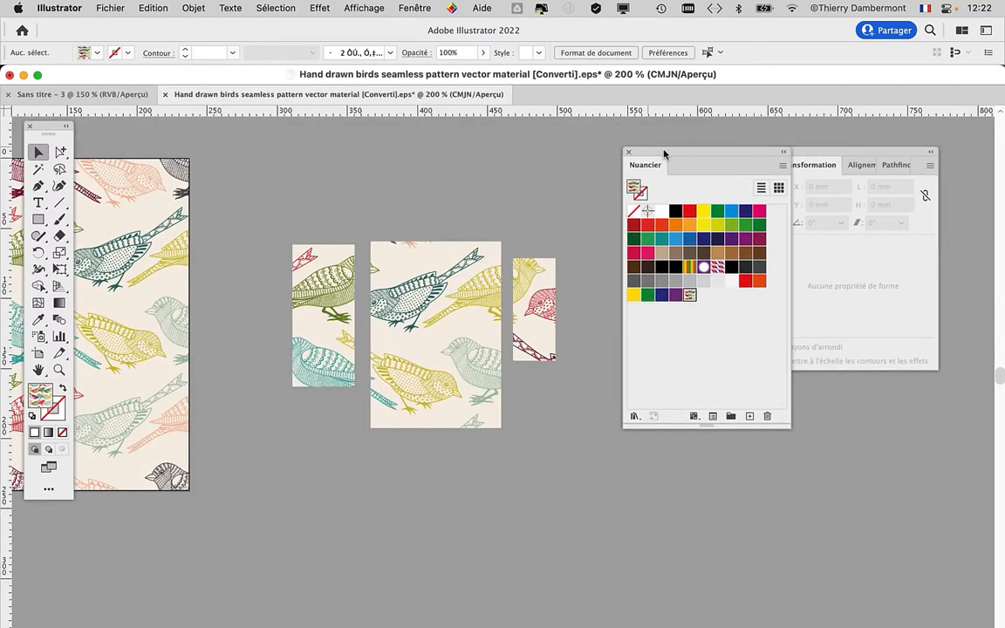
Step: Move the large rectangle with its pattern up to about X 406 mm, Y 63 mm, and select the original bird artwork group
click(399, 274)
drag(400, 274, 392, 186)
scroll(330, 215, left, 10)
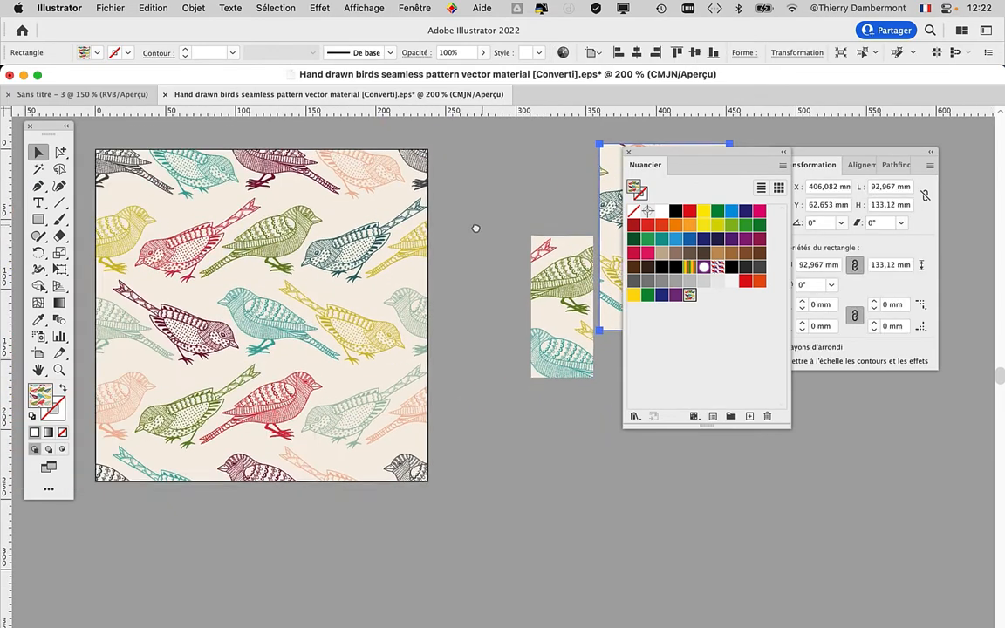
click(215, 212)
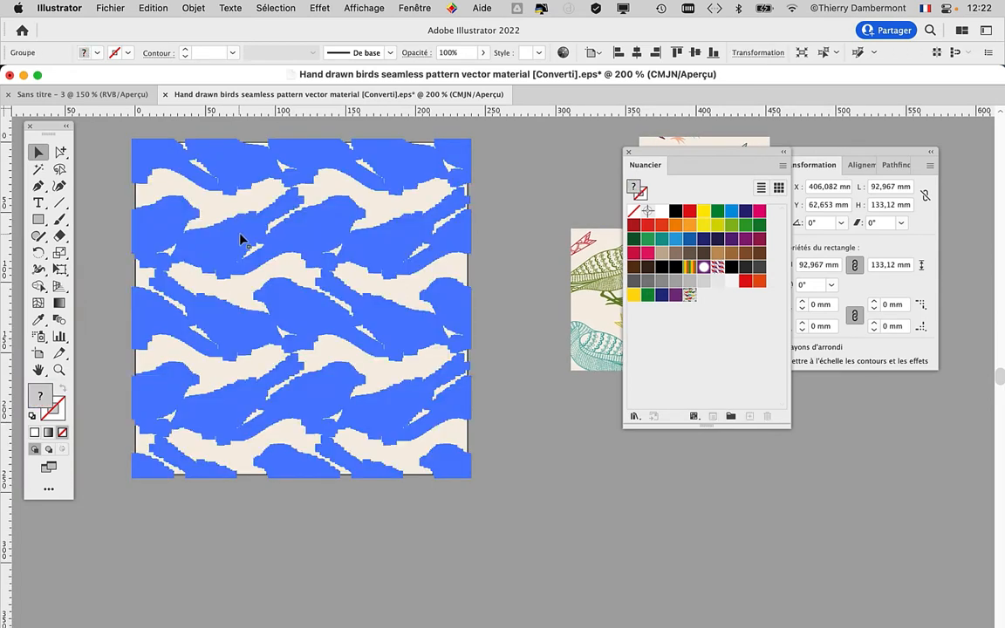
scroll(496, 276, right, 10)
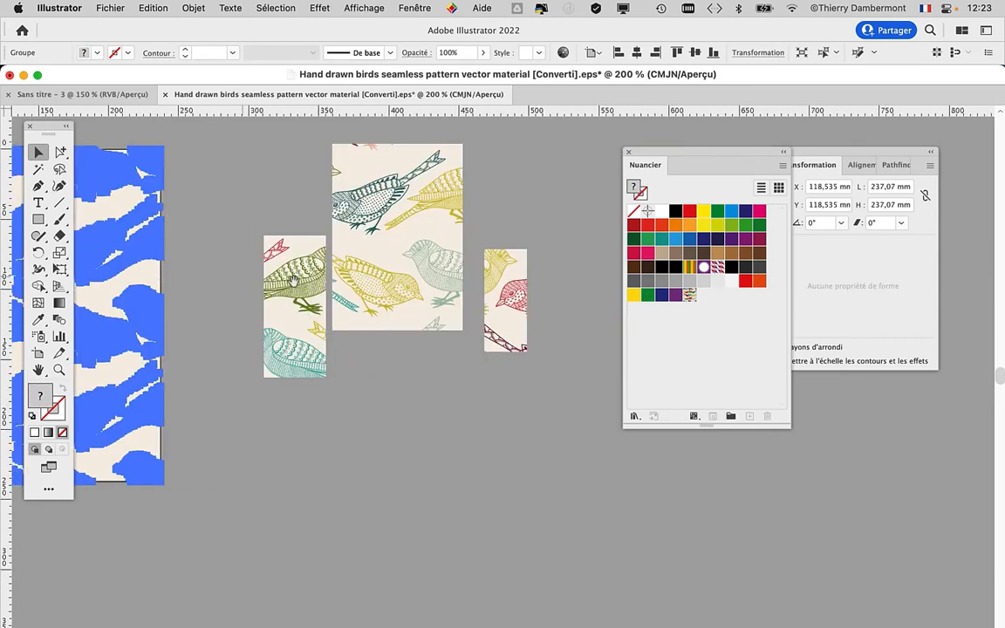
Step: Transfer the bird pattern swatch to Sans titre - 3 by pasting a copy of the large rectangle there and deleting that copy
click(384, 178)
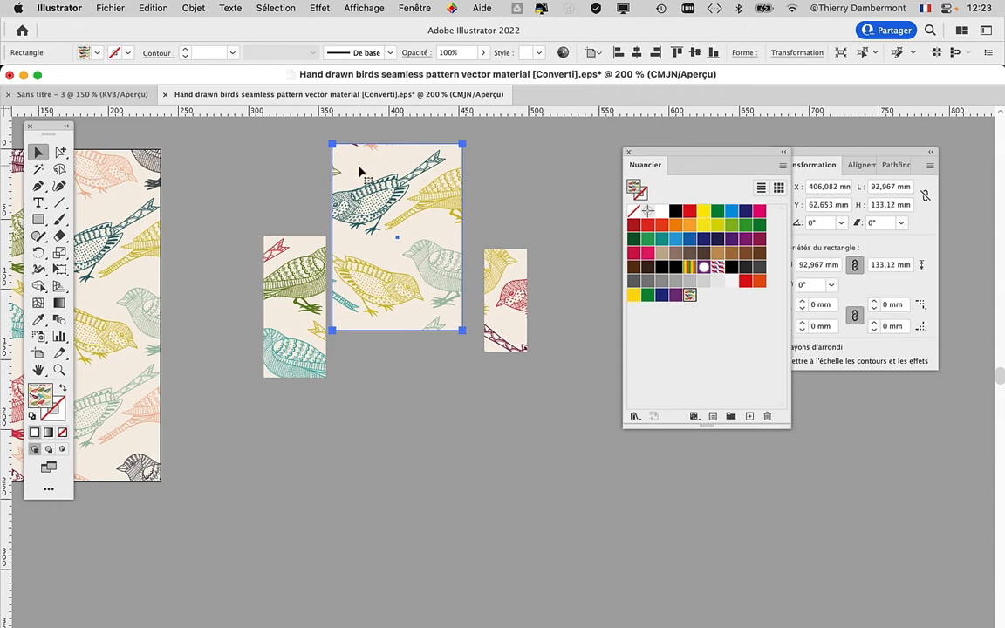
click(110, 96)
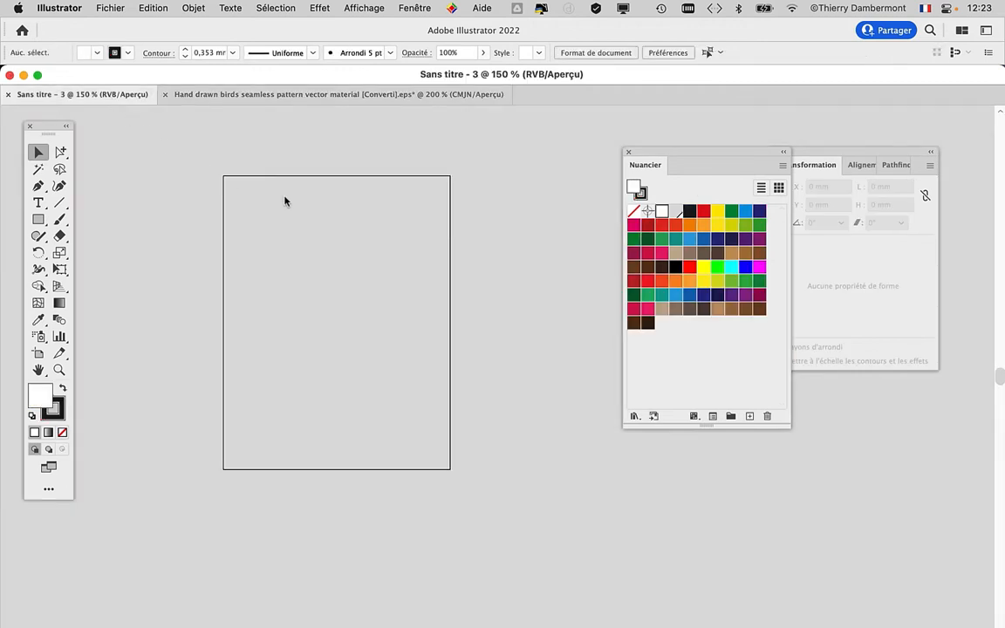
key(super+v)
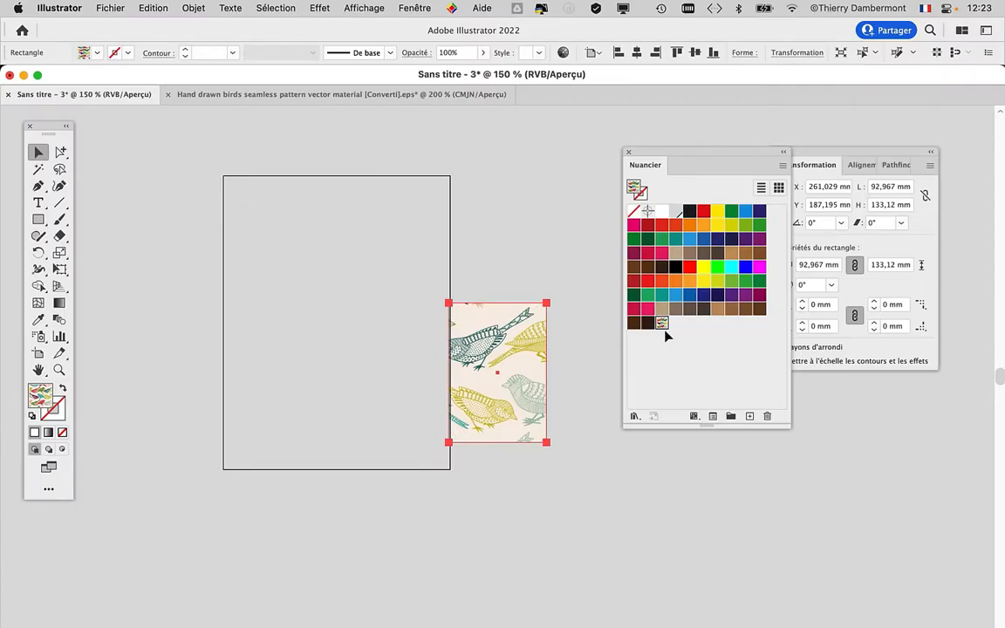
drag(471, 324, 305, 240)
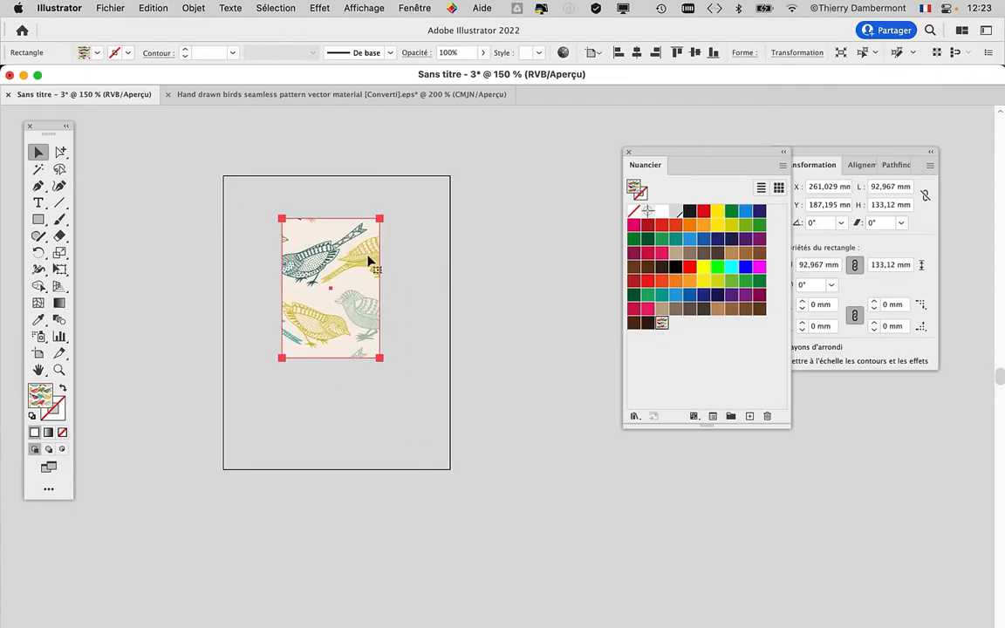
key(Delete)
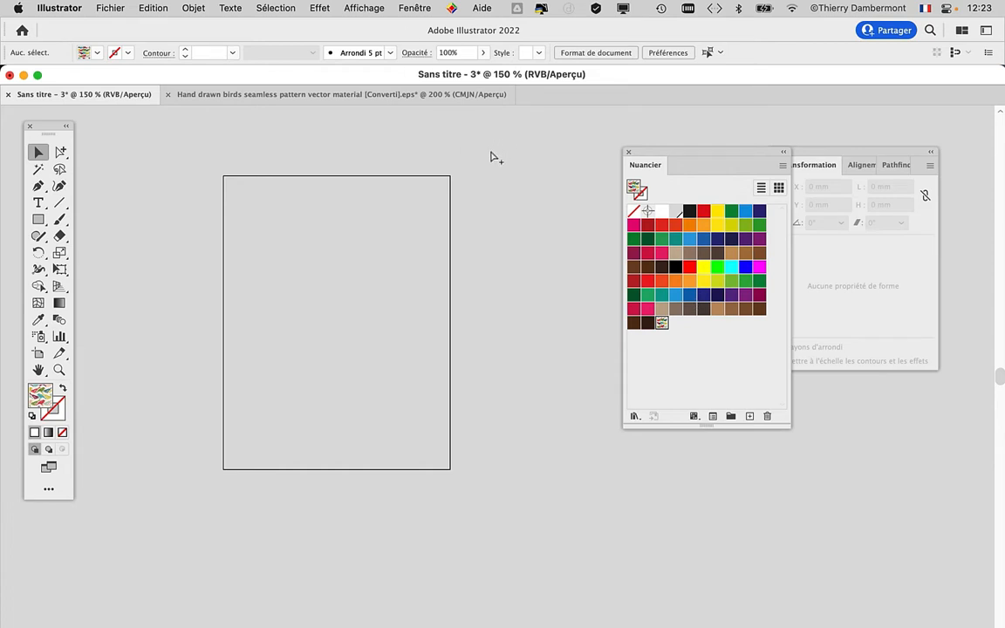
Step: Switch to TextEdit and bring up the course notes cours CGR1 gr2 26 mars 2022.rtf at the list of pattern topics
key(super+Tab)
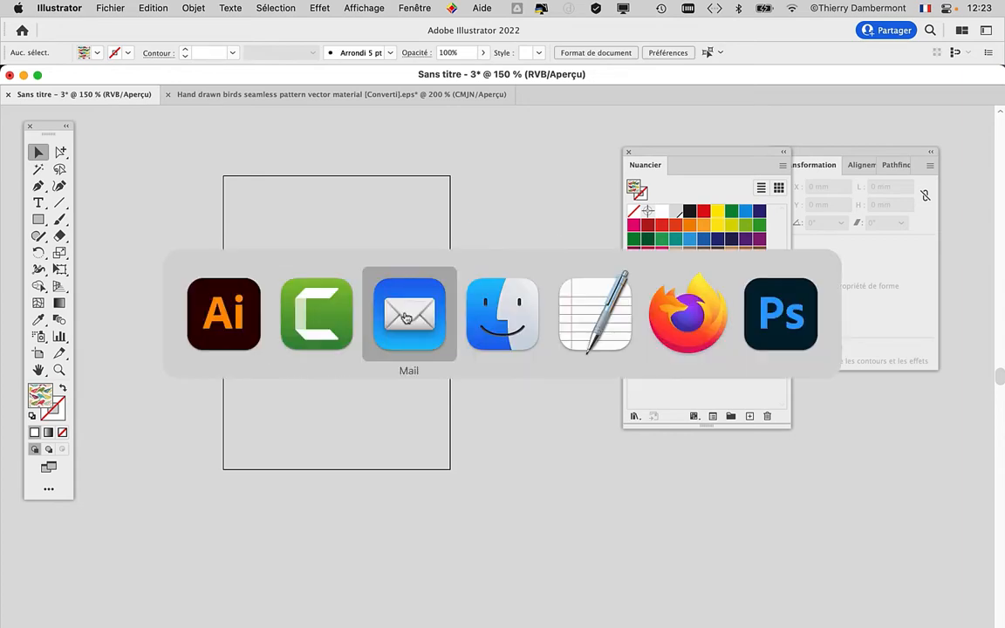
click(567, 325)
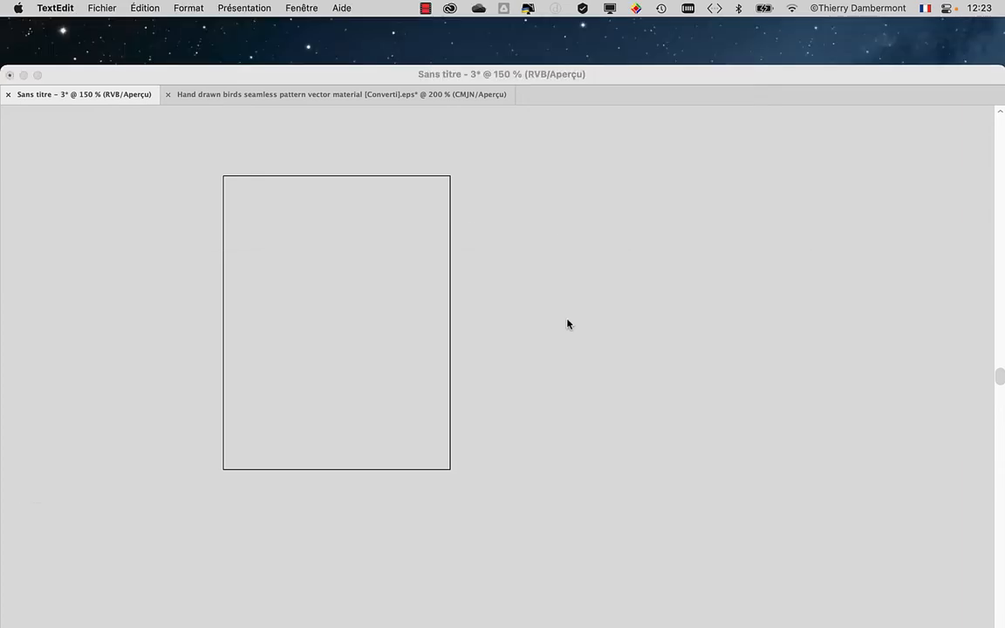
click(314, 7)
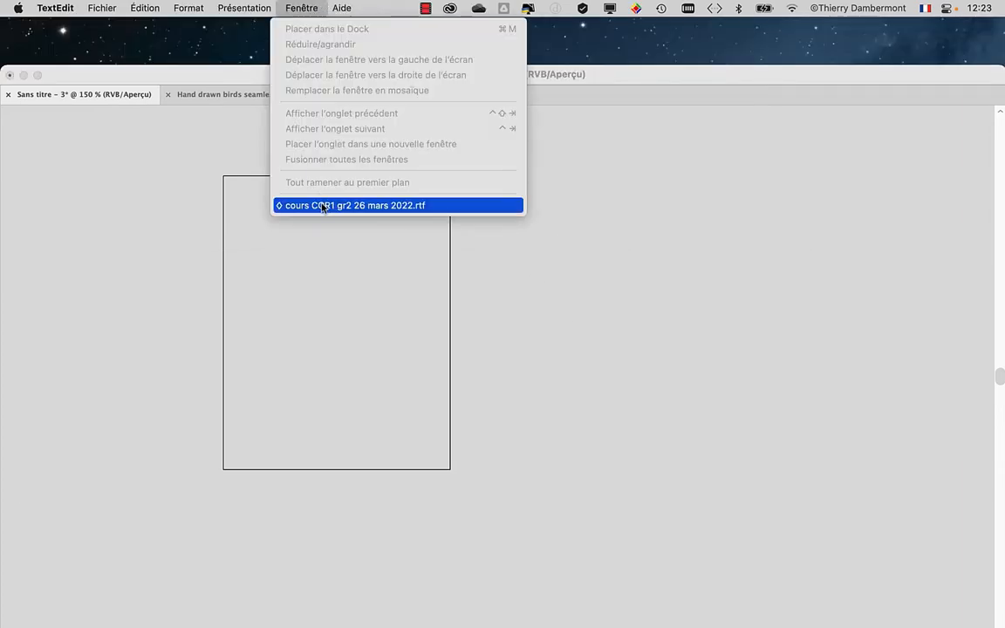
click(293, 203)
drag(567, 192, 203, 5)
scroll(338, 311, up, 1)
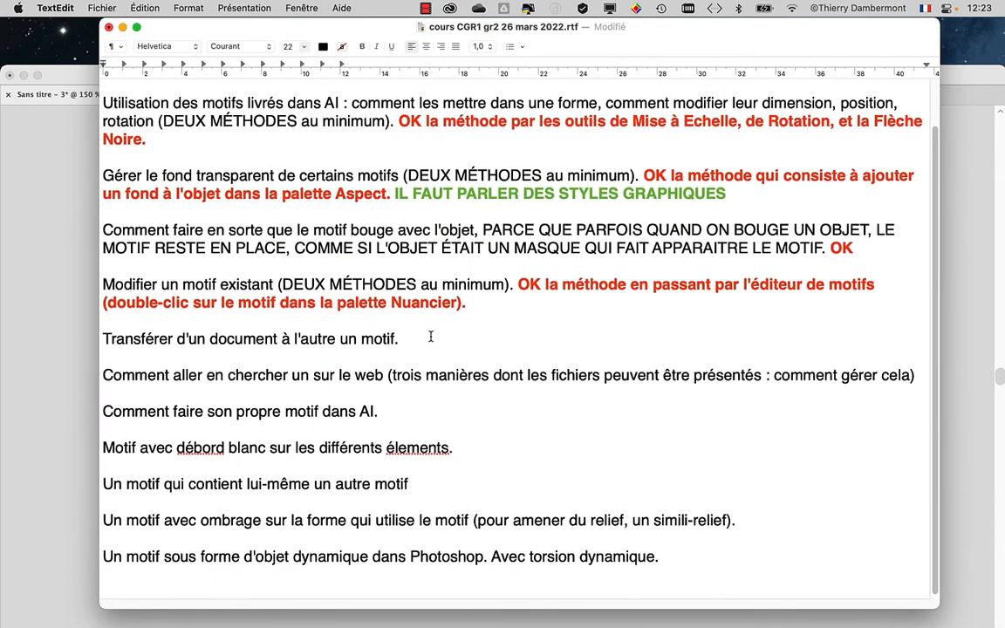
Step: Mark the "Transférer d'un document à l'autre un motif." topic in bold red with "OK il y a d'autres méthodes mais celle-ci est la plus simple." and save the notes
drag(518, 284, 541, 294)
key(super+c)
click(436, 341)
key(super+v)
click(396, 340)
click(430, 340)
text(il y a d'au)
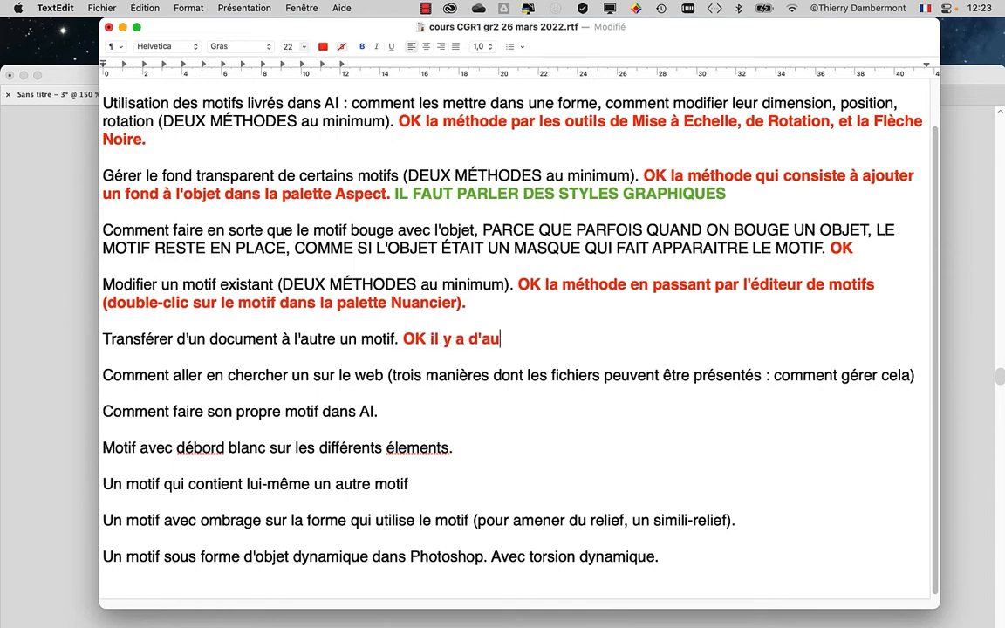
text(tres méthodes mais)
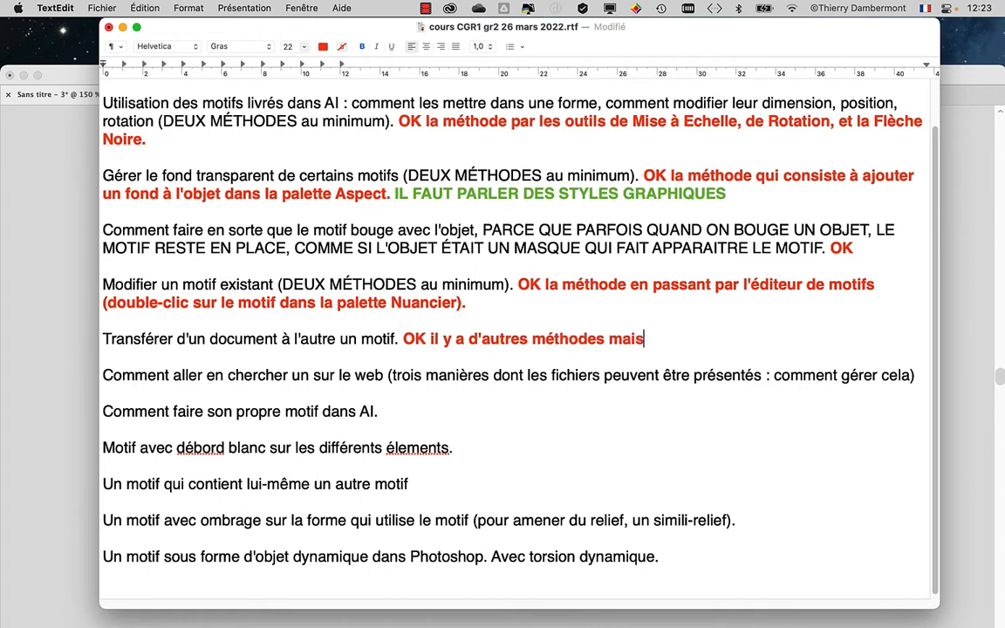
text( celle-ci est la plus simple.)
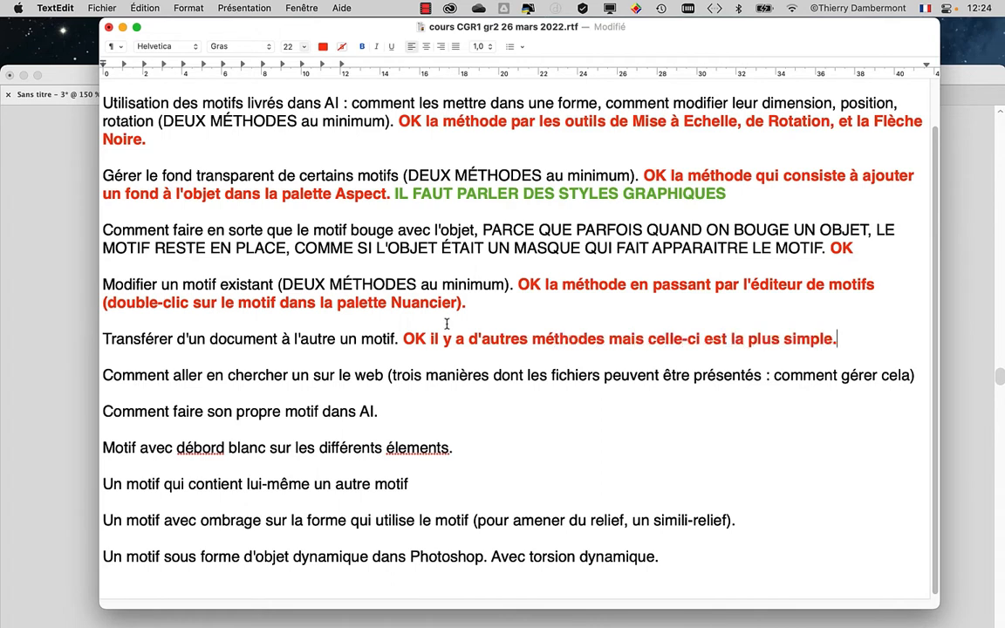
key(super+s)
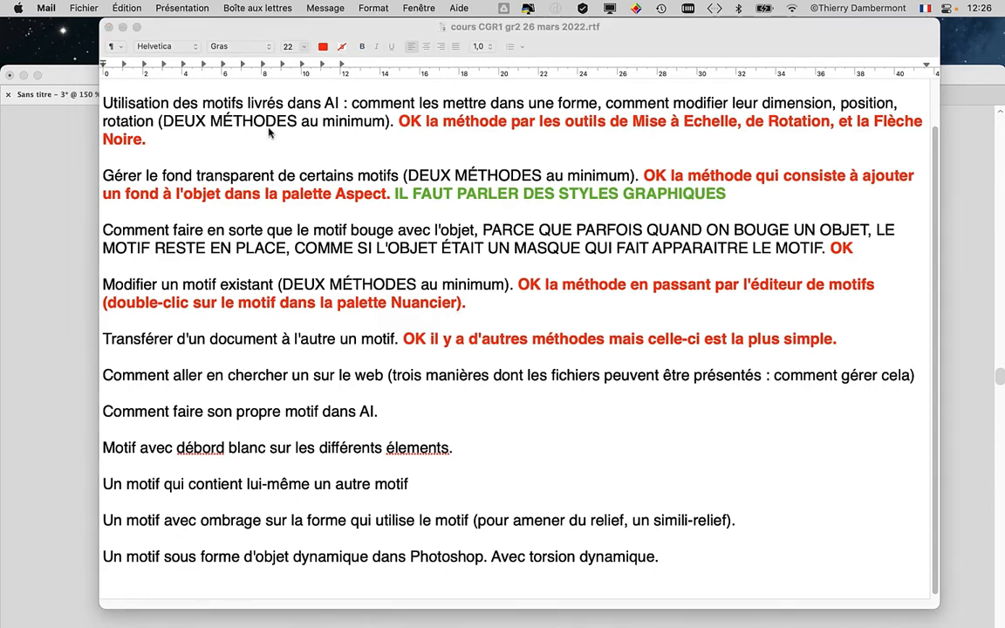
Step: Switch to Illustrator and open KiwiBird_02.ai from the cours 2 matin gr1 folder
click(71, 153)
click(101, 7)
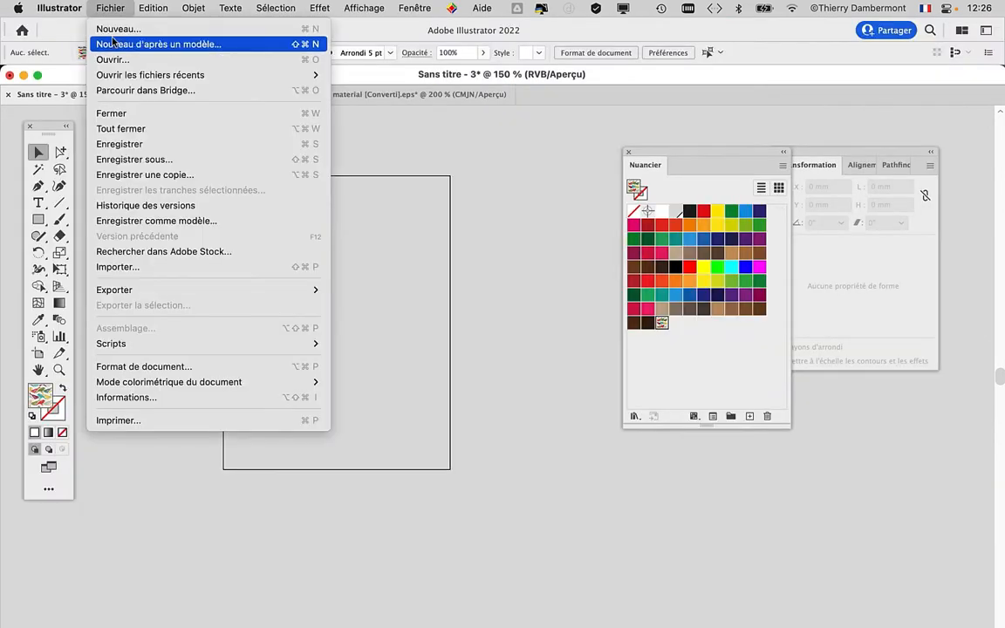
click(115, 60)
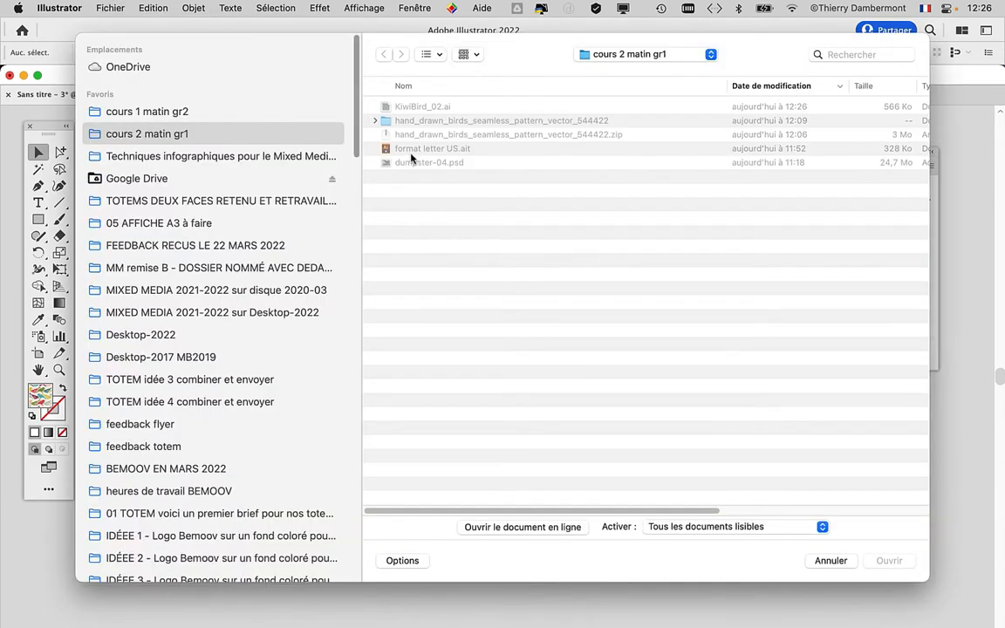
click(434, 108)
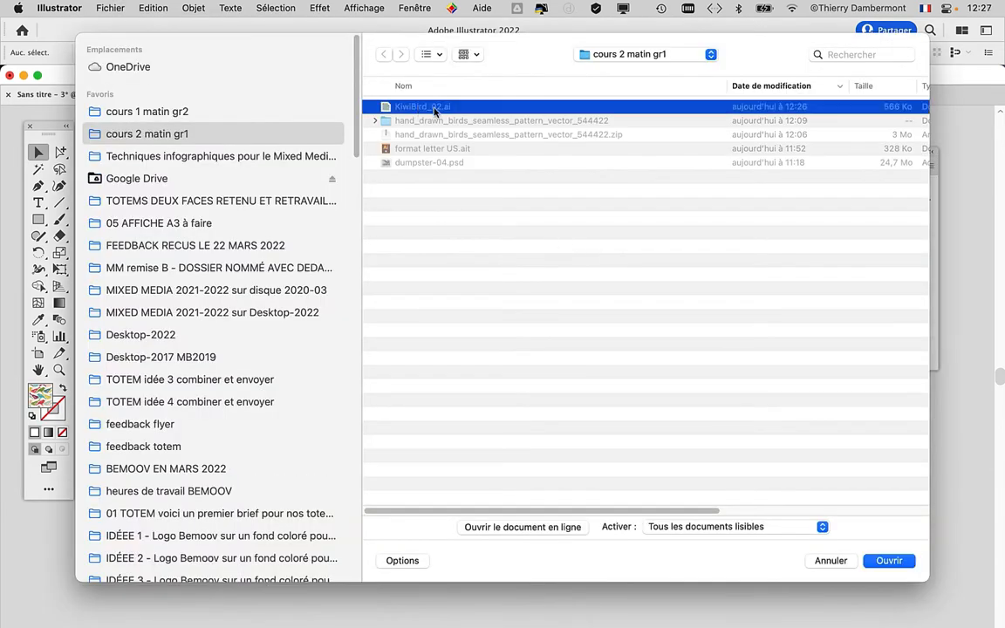
click(896, 565)
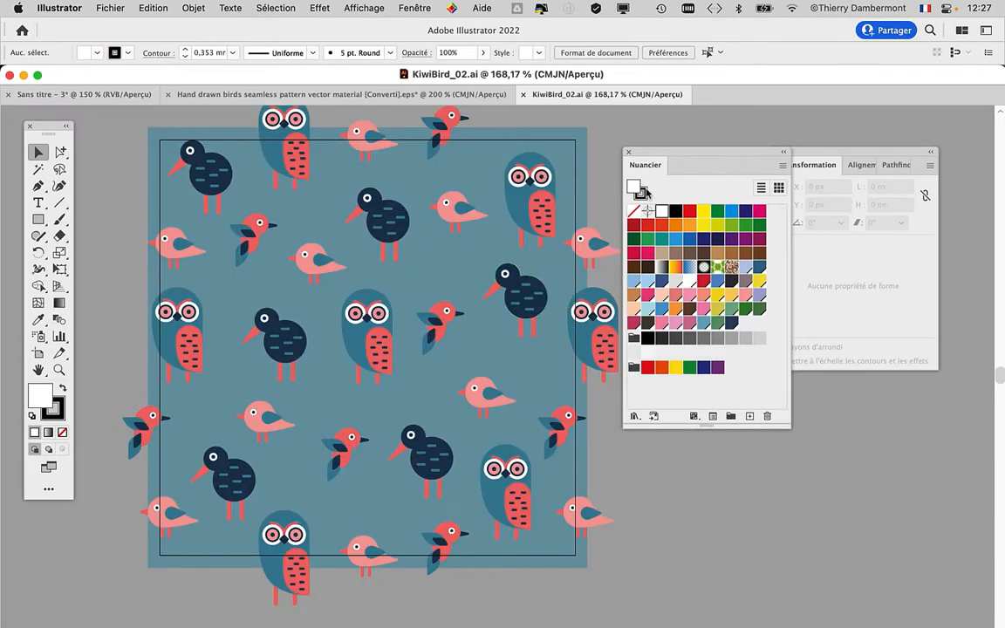
Step: Display the layers of the KiwiBird artwork in a taller Calques panel, moving it and the Nuancier panel clear of the birds
scroll(493, 211, down, 1)
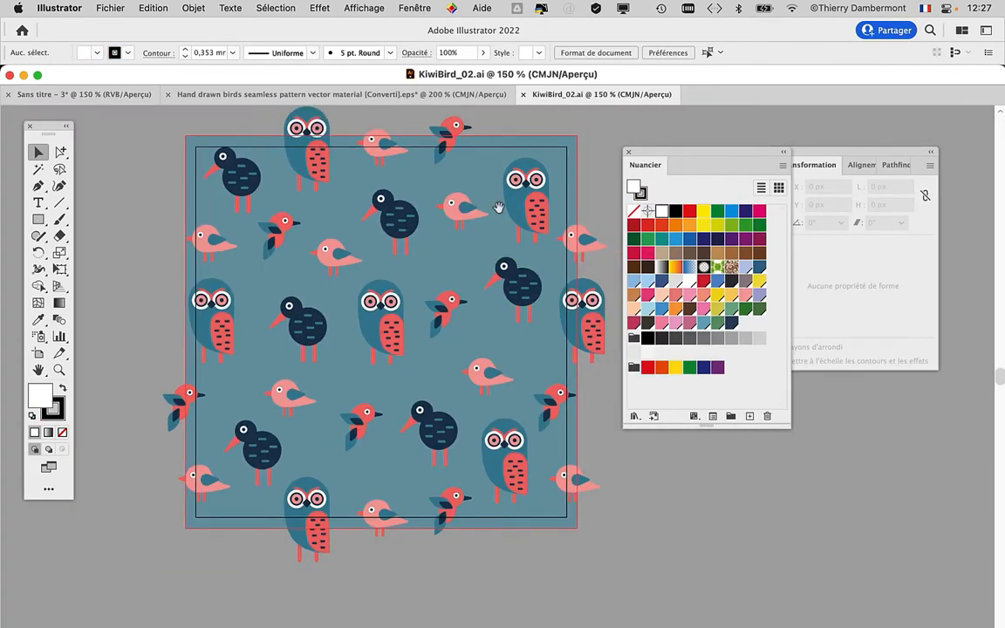
drag(435, 224, 406, 263)
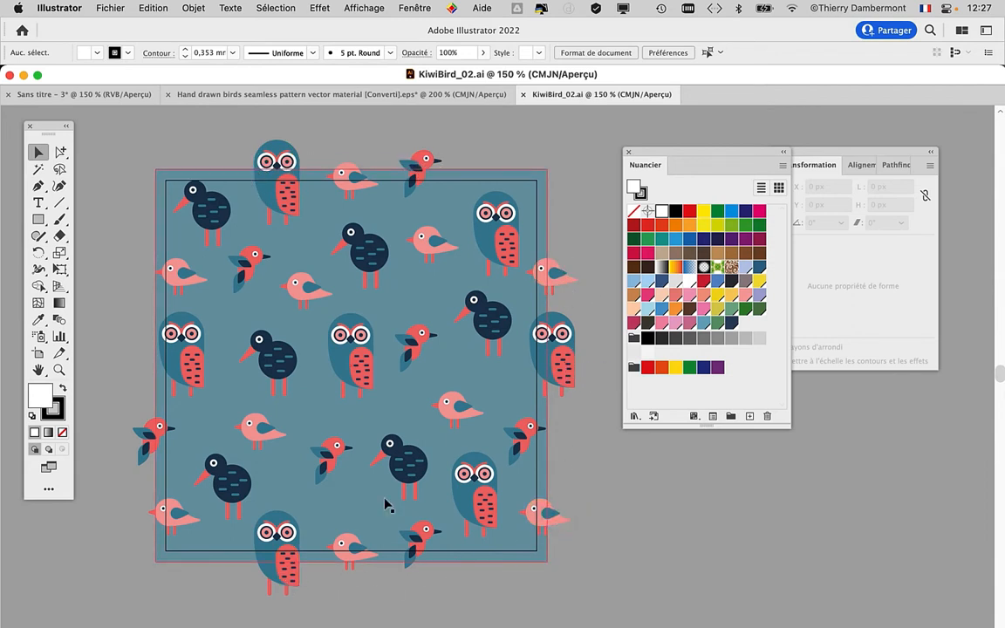
drag(654, 154, 639, 252)
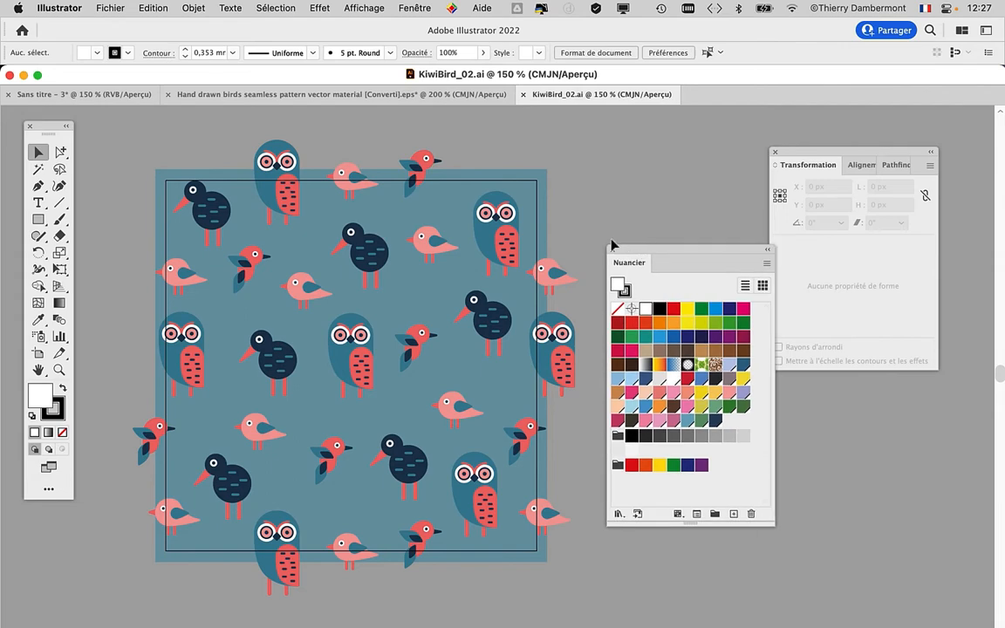
click(416, 8)
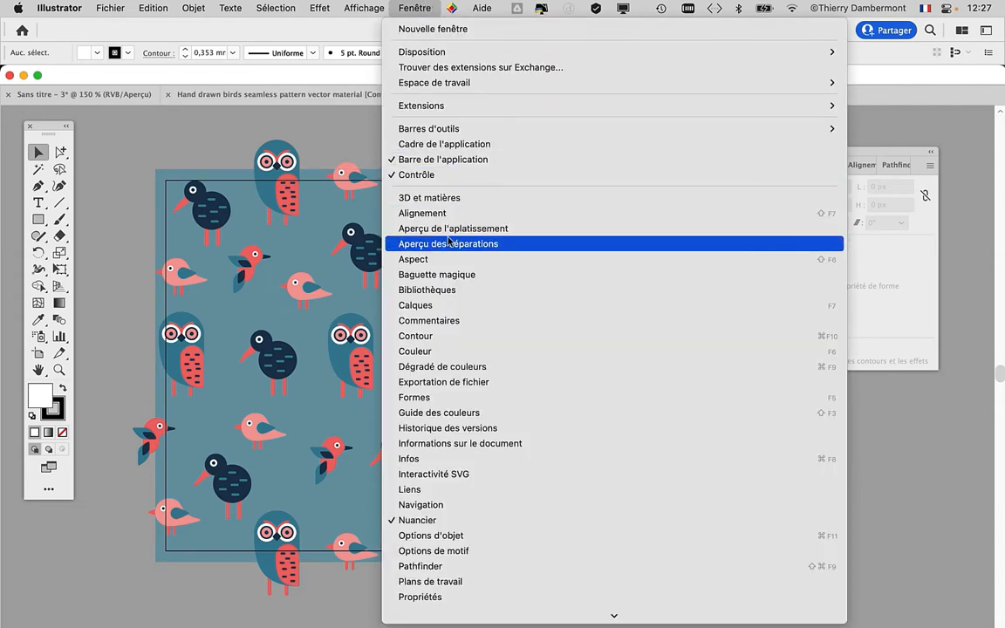
click(452, 306)
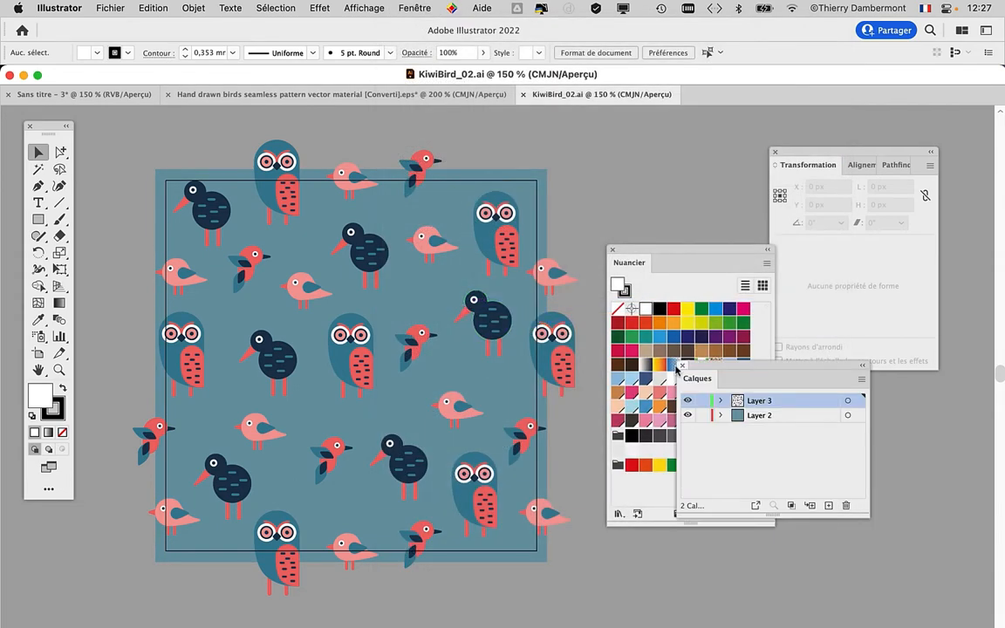
drag(694, 369, 453, 143)
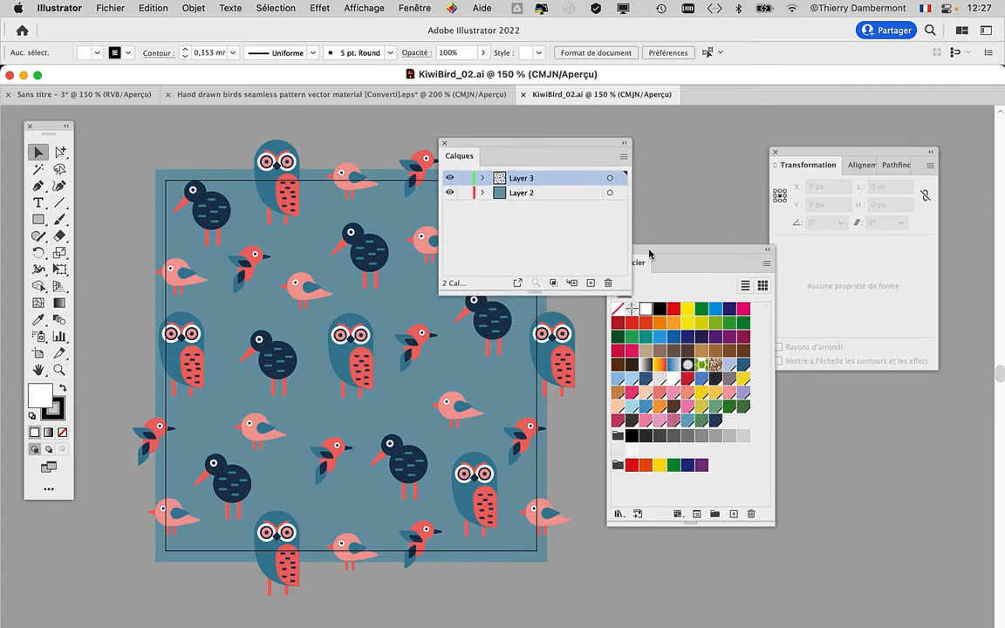
drag(649, 254, 786, 431)
drag(569, 145, 654, 139)
drag(711, 287, 712, 368)
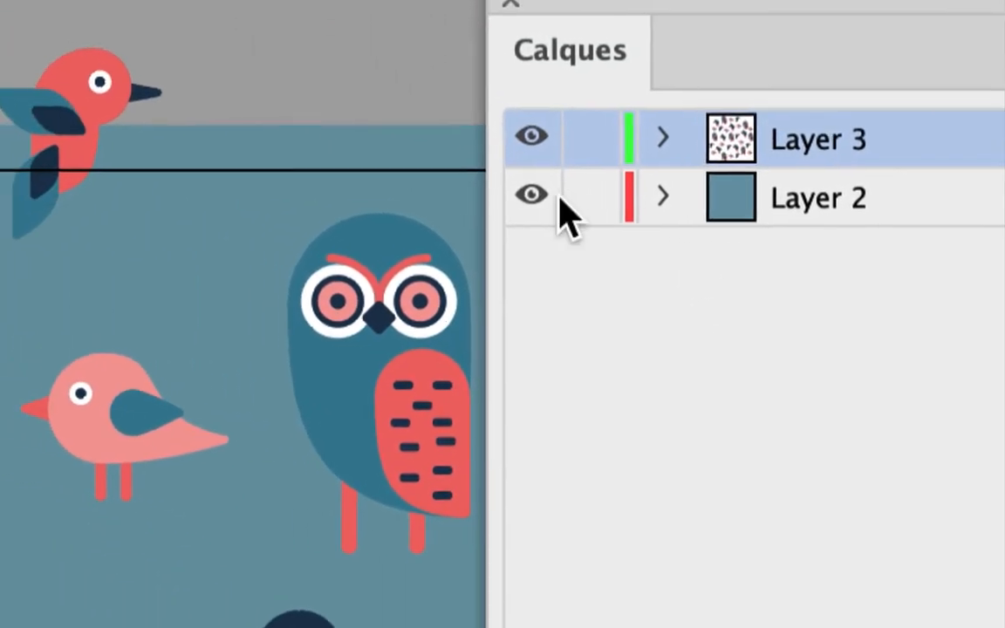
Step: Hide and show Layer 2 to identify the background, expand the layer and select its single path
click(536, 196)
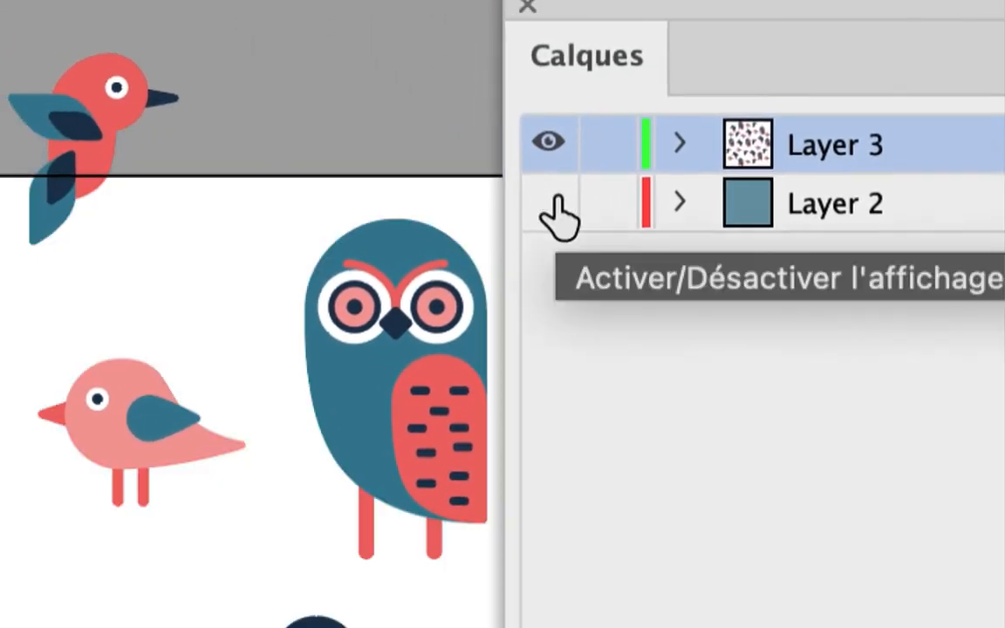
click(535, 196)
click(677, 202)
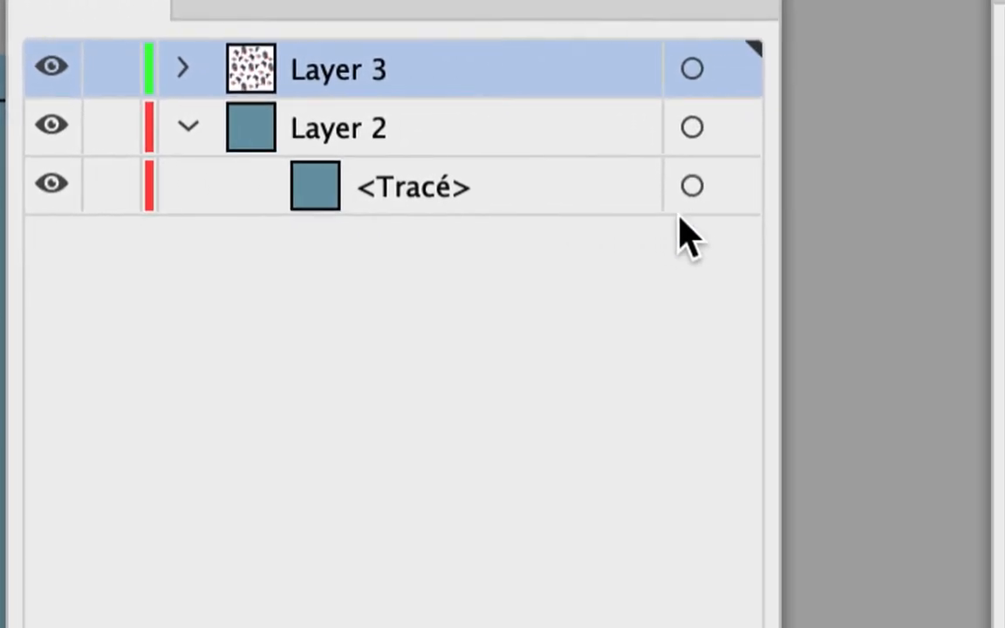
click(692, 186)
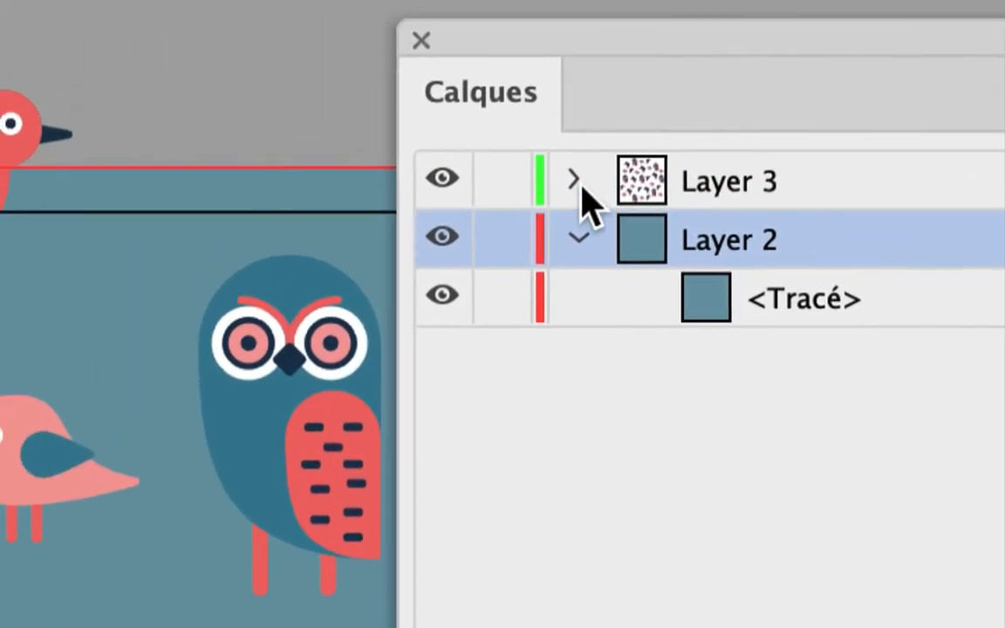
Step: Expand Layer 3, look through its list of bird groups down to the end, and collapse it again
click(183, 67)
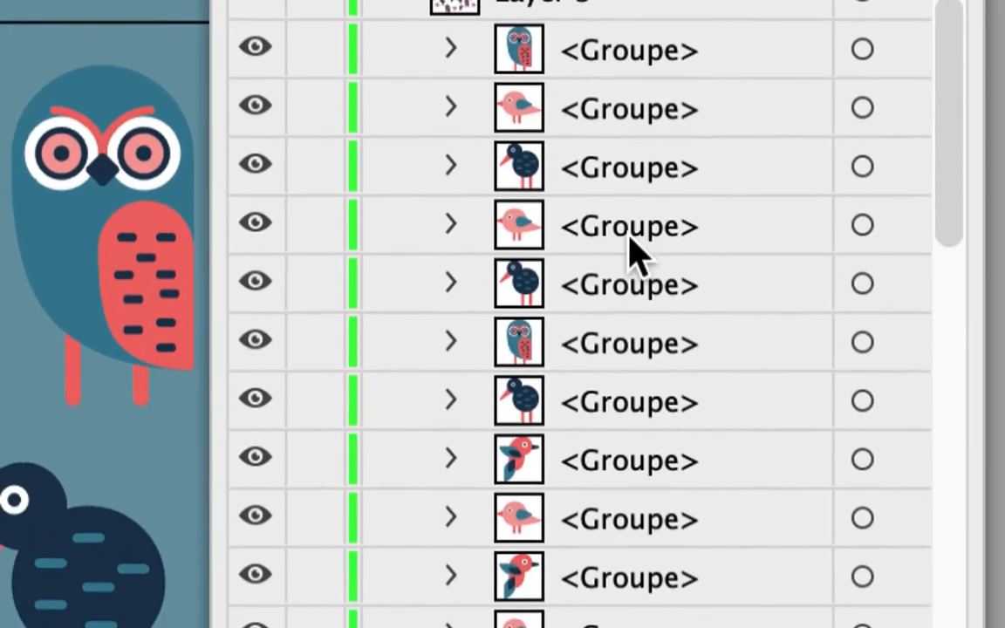
scroll(801, 608, down, 2)
scroll(631, 293, down, 4)
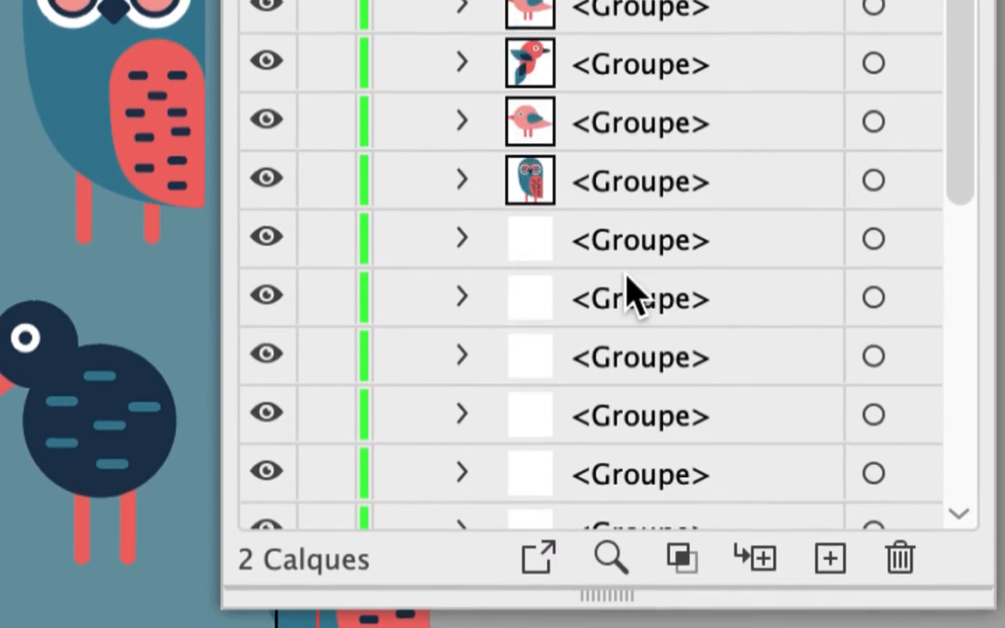
scroll(631, 292, down, 3)
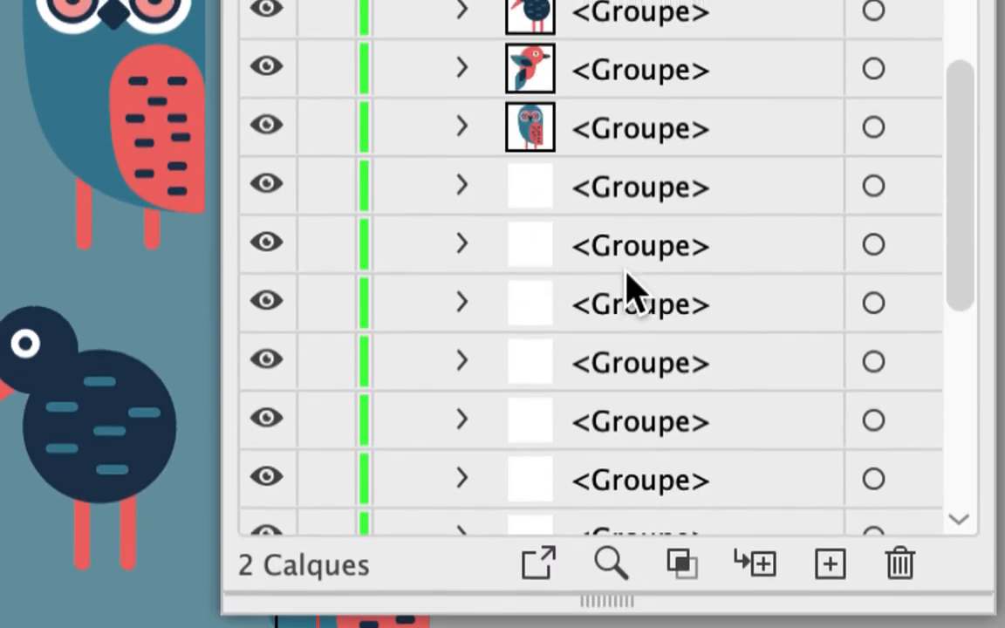
scroll(631, 292, down, 4)
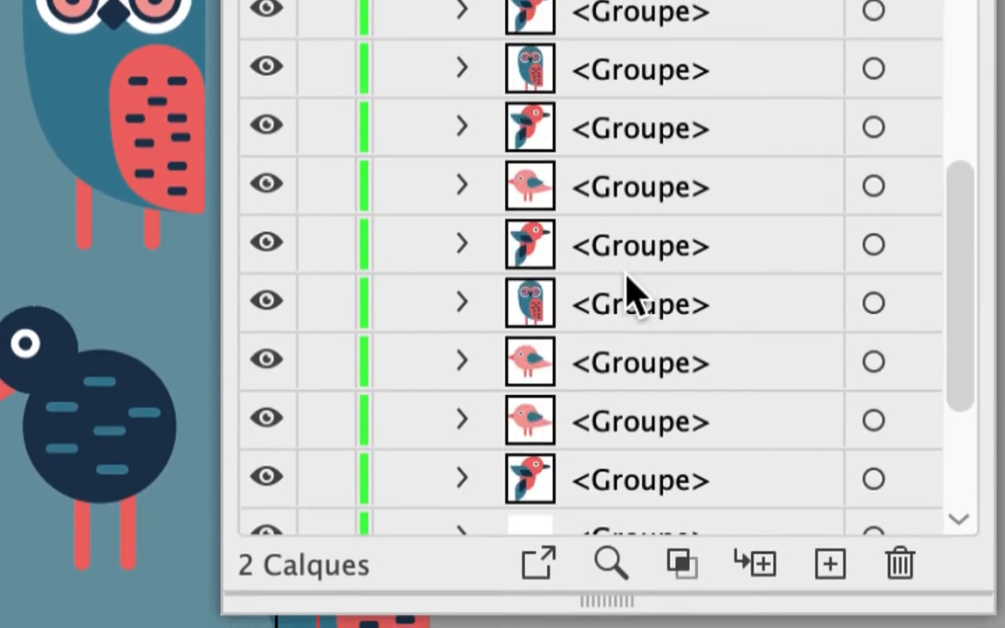
scroll(631, 292, down, 3)
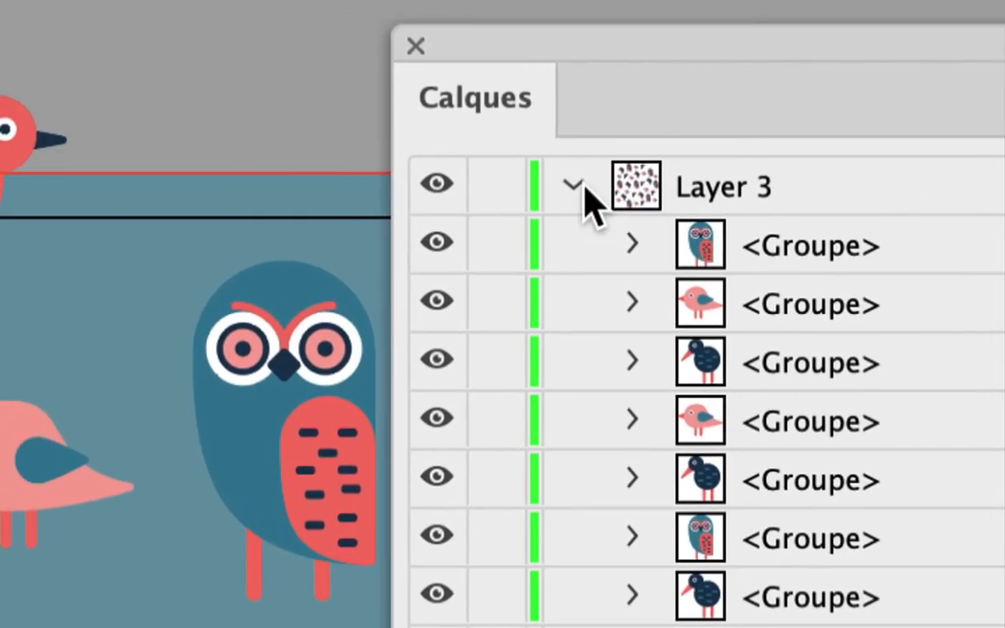
click(580, 187)
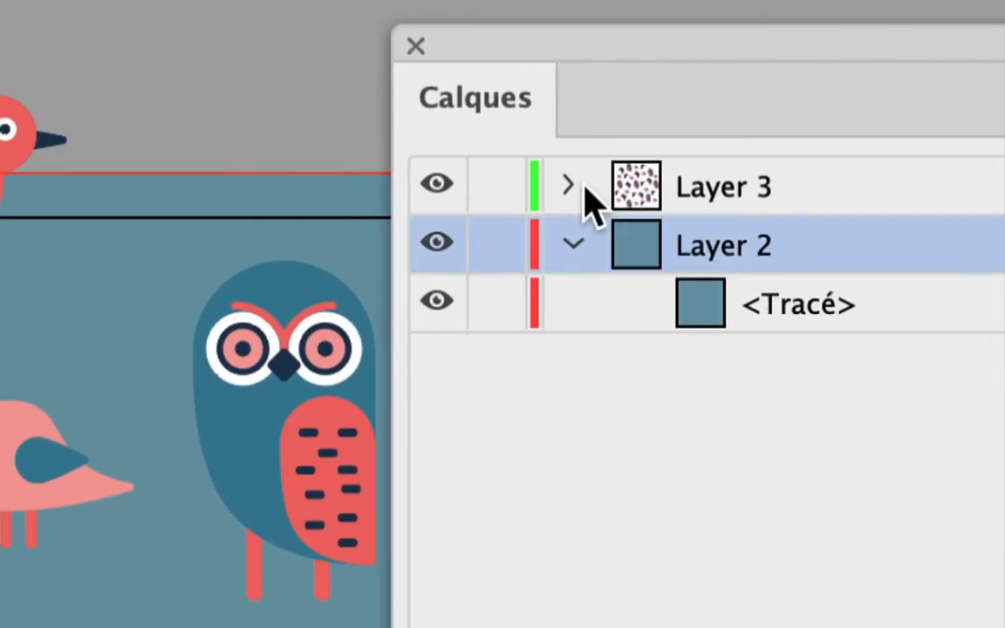
click(578, 197)
click(578, 197)
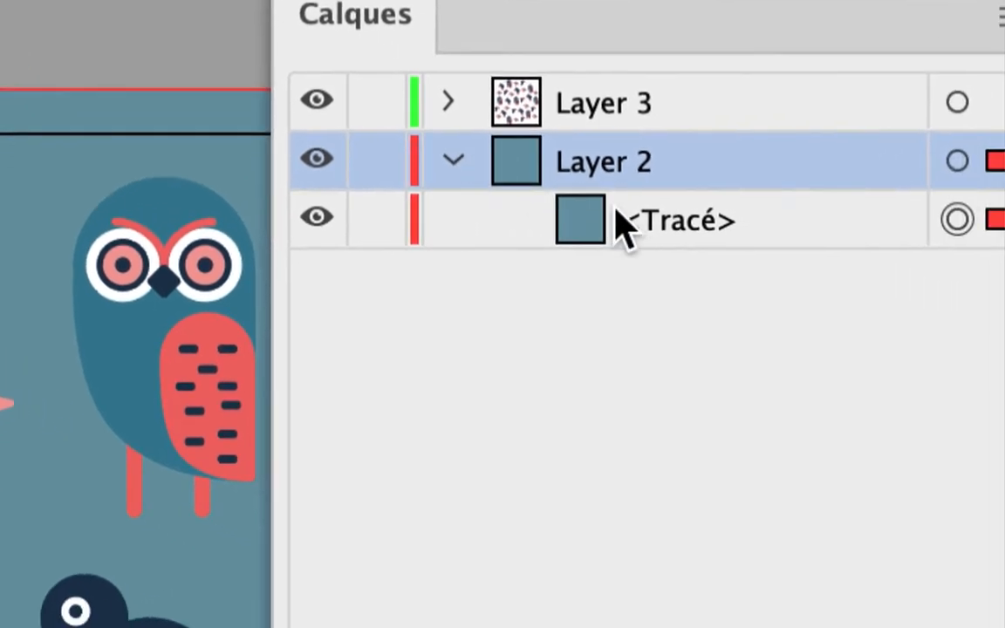
Step: Duplicate the blue background path in Layer 2, remove the fill and stroke from the lower copy, and deselect it
click(778, 260)
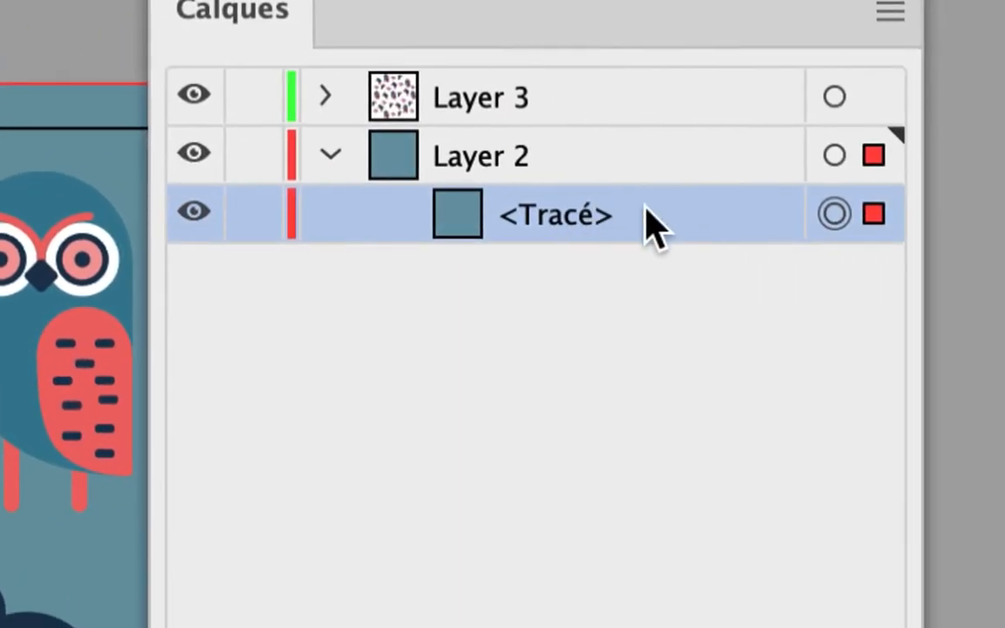
drag(655, 228, 668, 340)
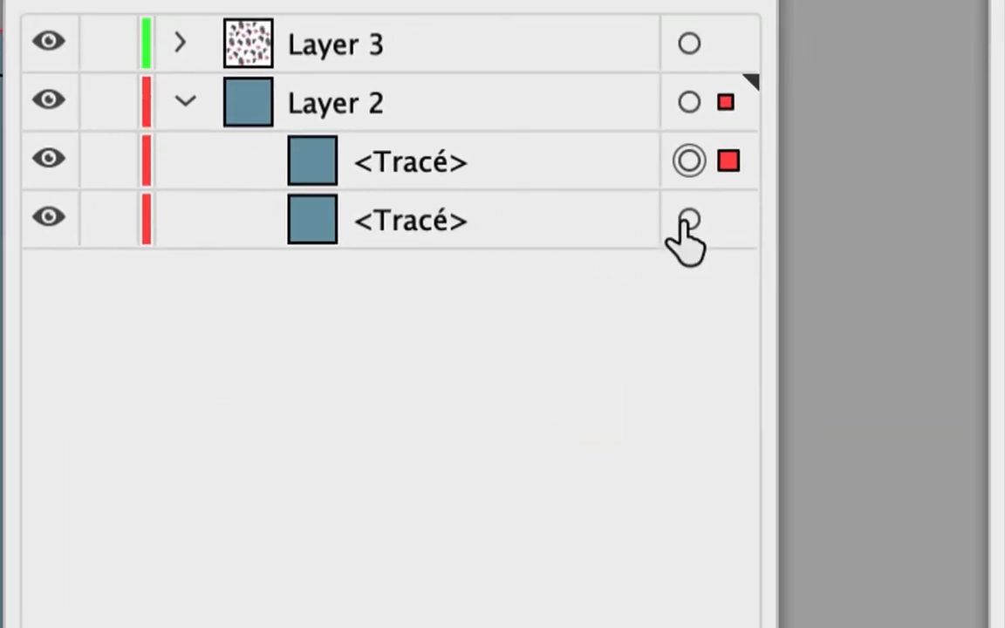
click(689, 220)
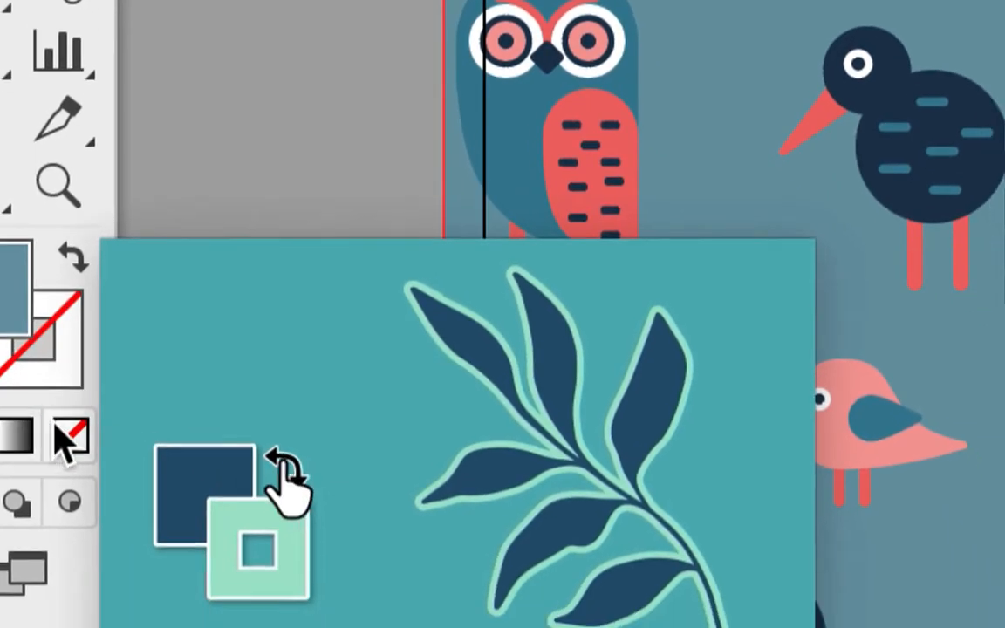
click(128, 517)
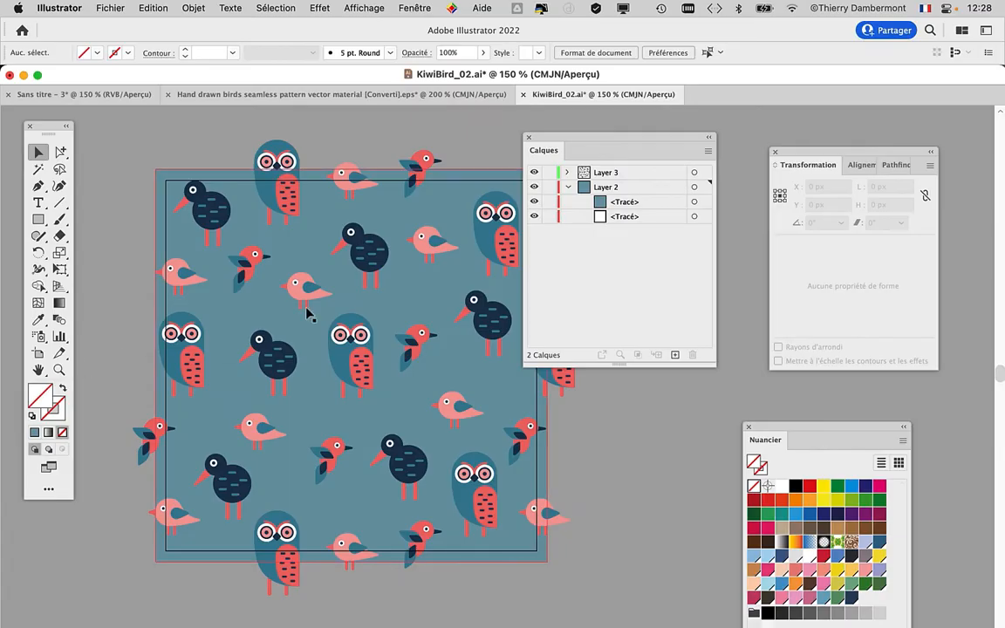
Step: Show the swatches as large thumbnails in an enlarged Nuancier panel, and clear that panel and Calques off the artwork
drag(551, 140, 423, 589)
drag(760, 437, 566, 146)
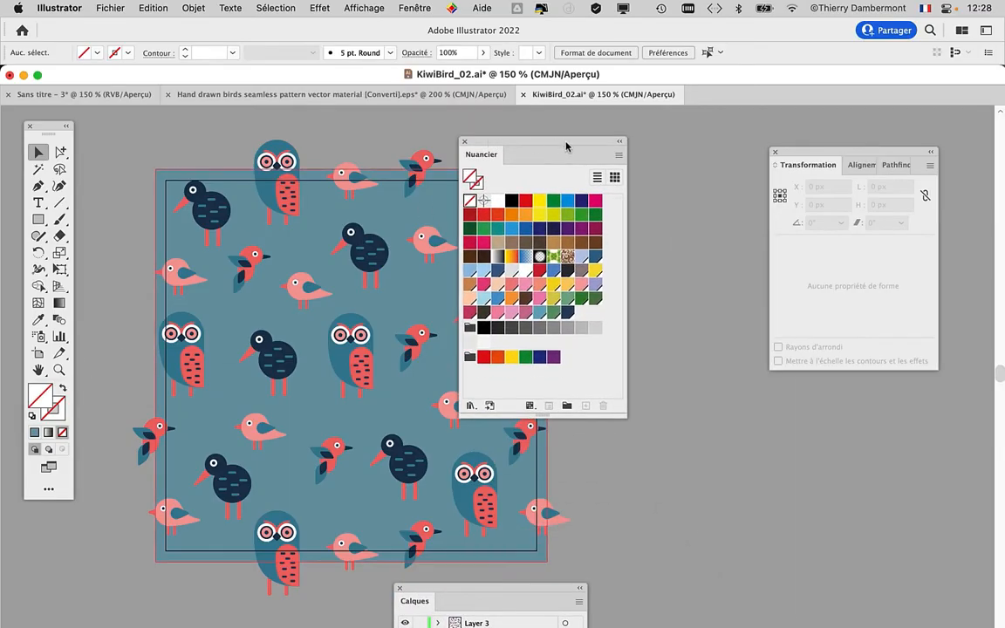
click(616, 156)
click(640, 342)
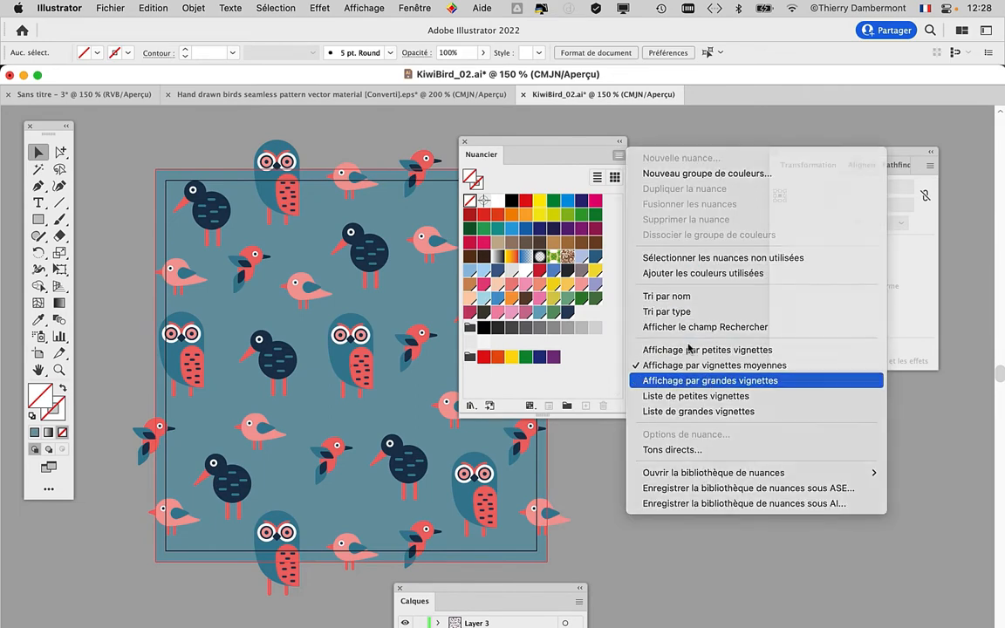
drag(623, 415, 785, 504)
drag(505, 153, 666, 140)
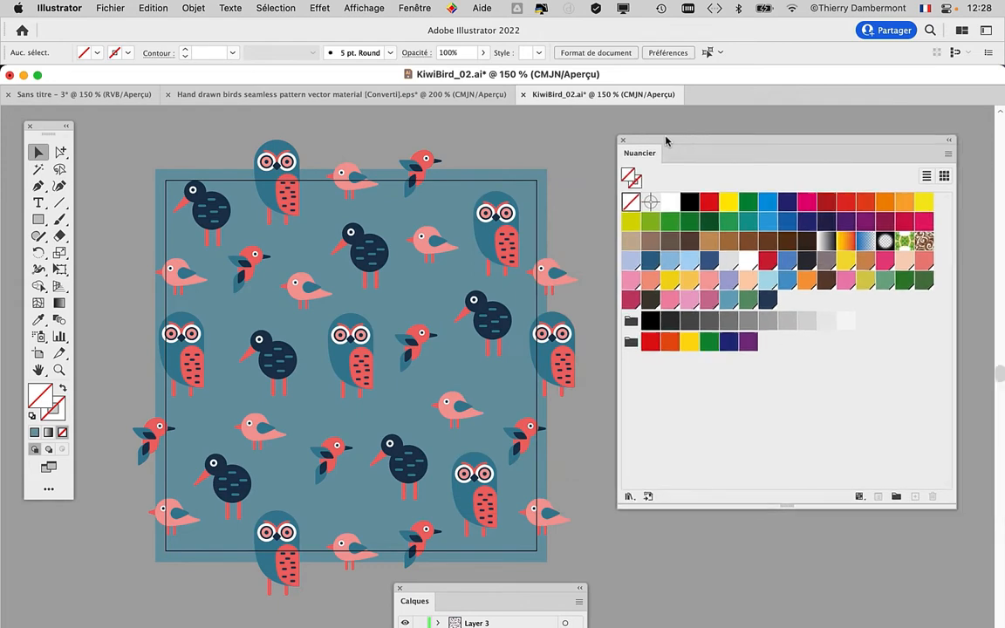
Step: Select all the KiwiBird artwork and add it to the document's swatches as a new pattern, beside the white swatch
key(super+a)
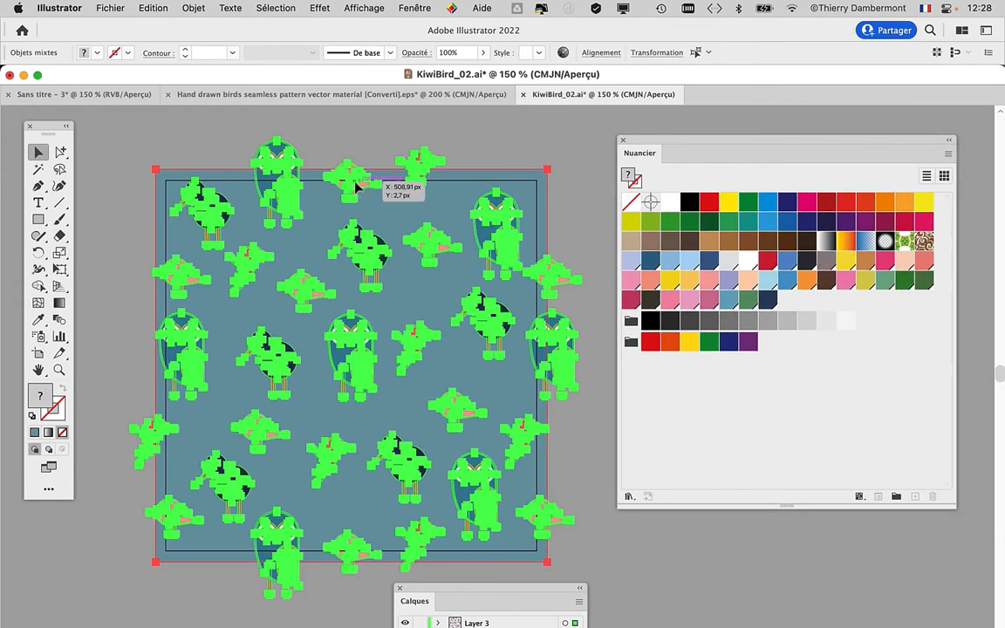
drag(356, 185, 686, 208)
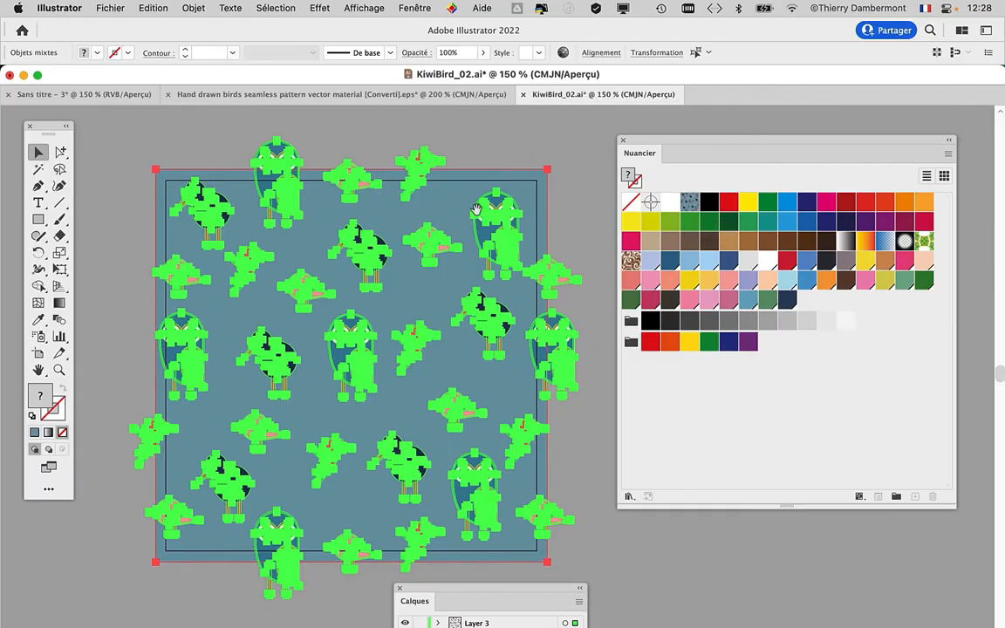
drag(475, 210, 307, 189)
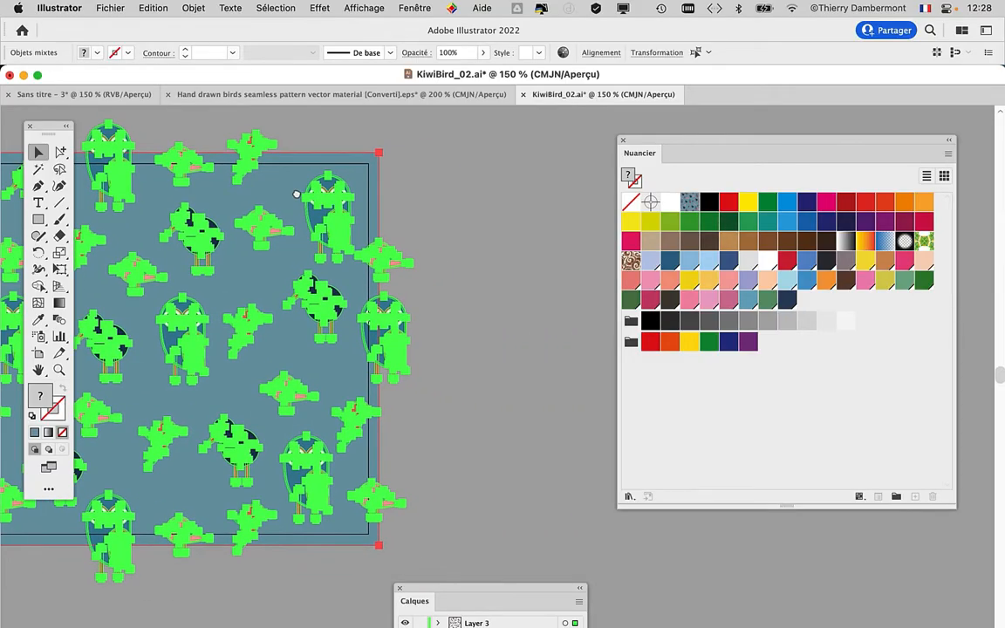
Step: Draw a test rectangle about 279 by 622 px beside the artwork and fill it with the new bird pattern swatch
drag(670, 139, 767, 143)
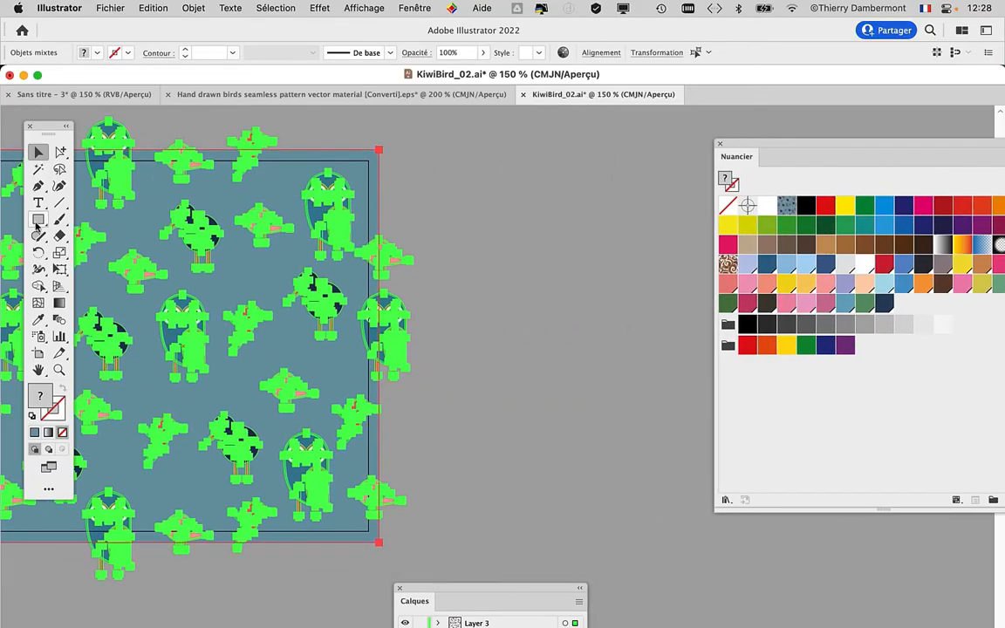
drag(509, 165, 616, 395)
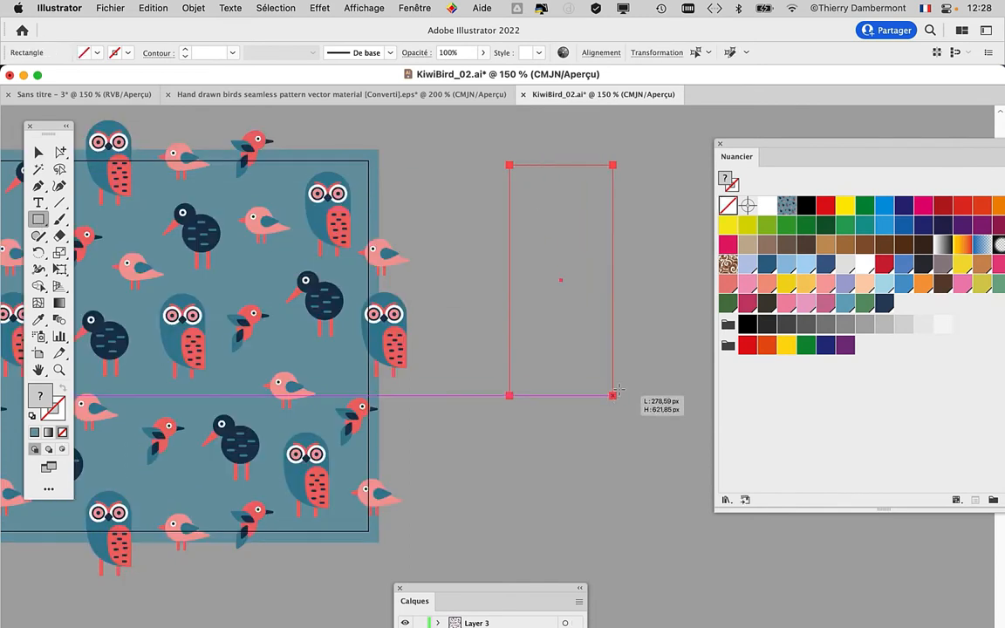
click(786, 207)
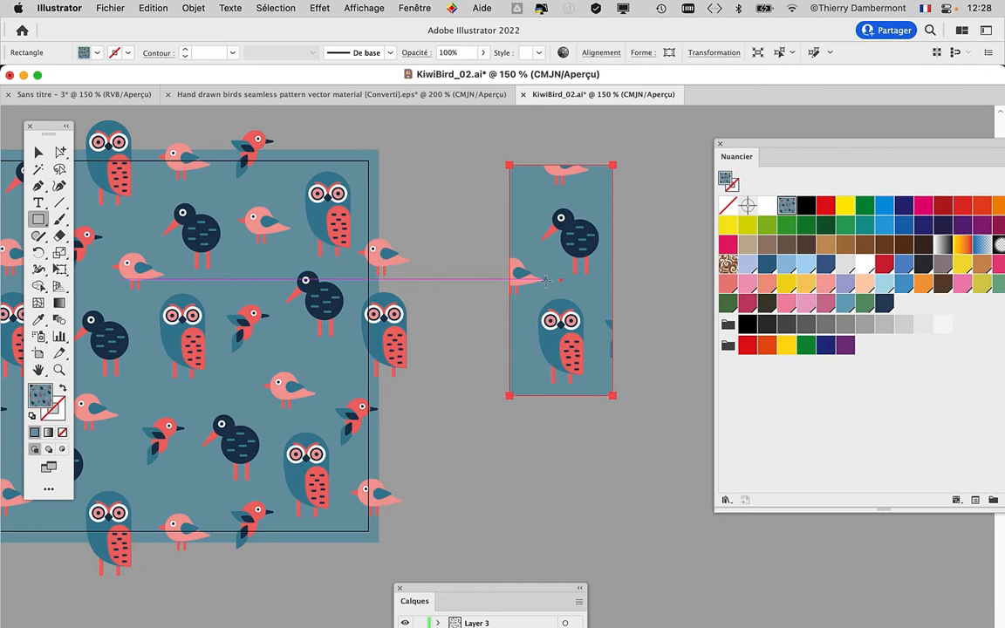
Step: Replace the test rectangle with a larger pattern-filled one, about 1999 by 1698 px, and clear the Nuancier panel off it
key(Delete)
scroll(484, 192, down, 1)
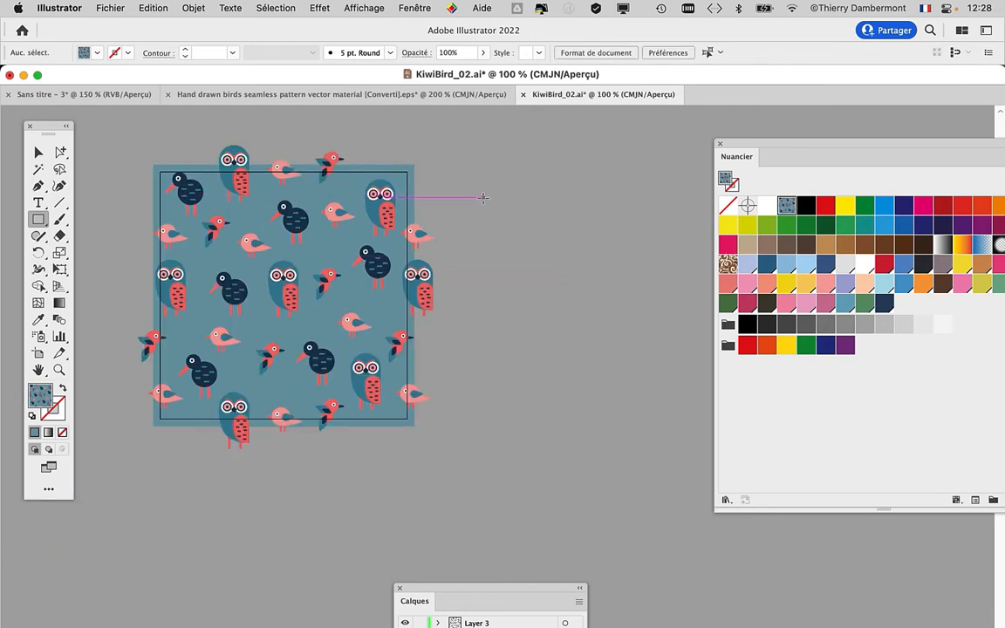
drag(419, 197, 746, 564)
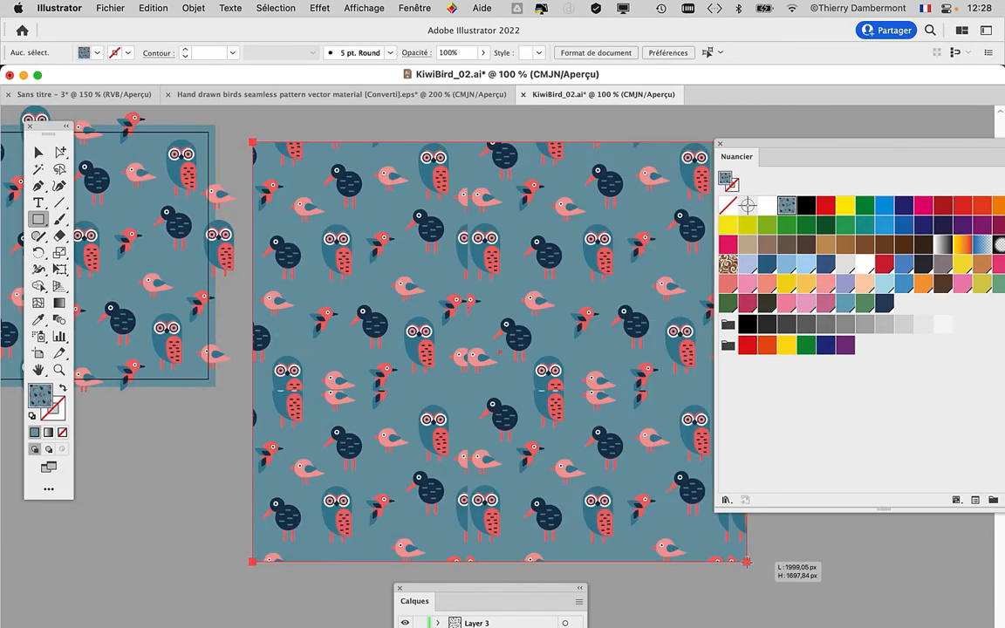
drag(744, 143, 821, 150)
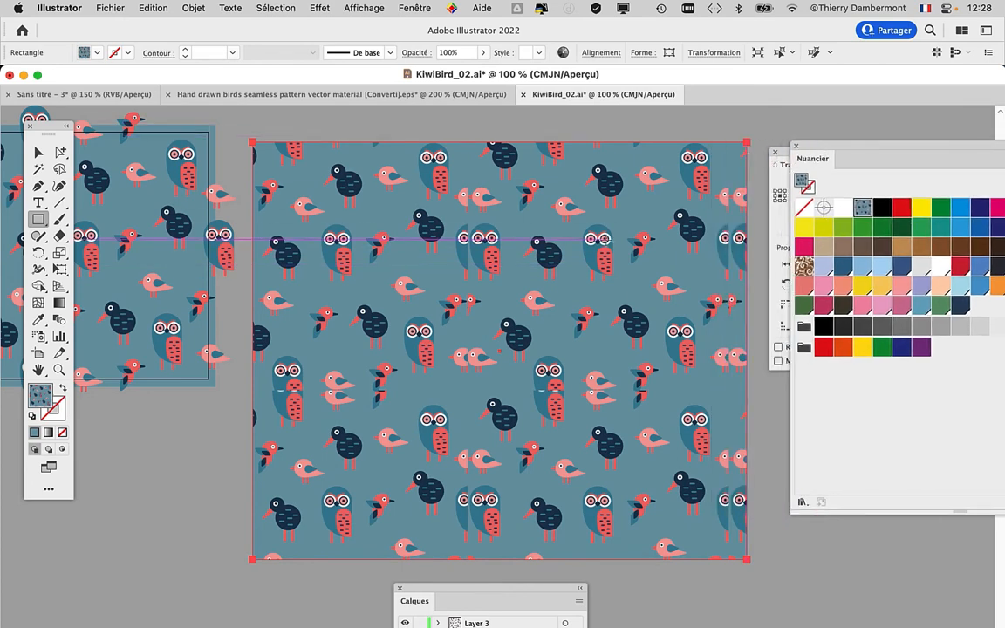
Step: Delete the large pattern-filled test rectangle and place the Calques panel beside the original artwork
key(Delete)
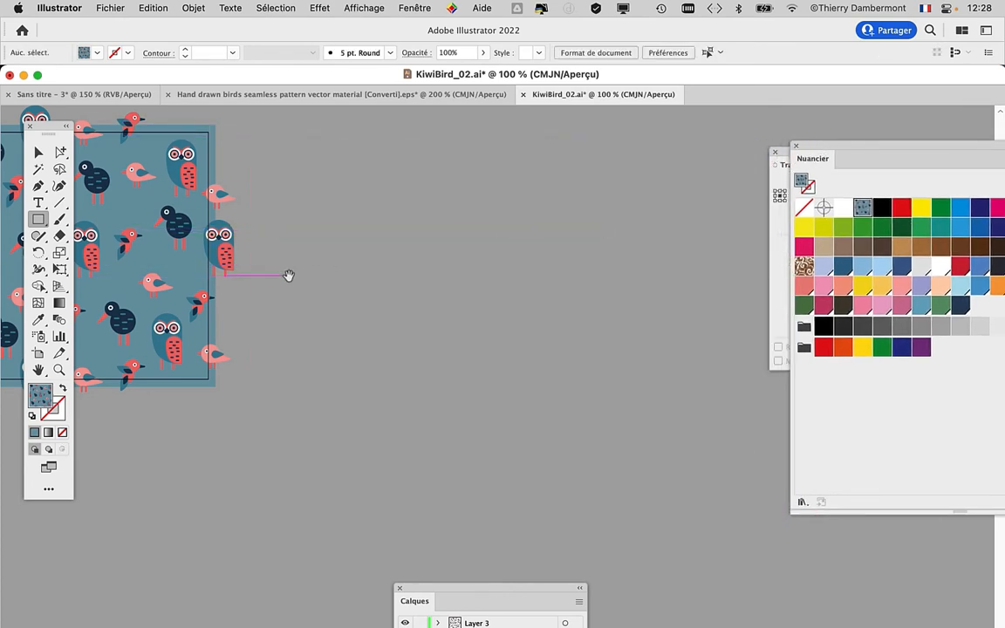
drag(289, 276, 557, 294)
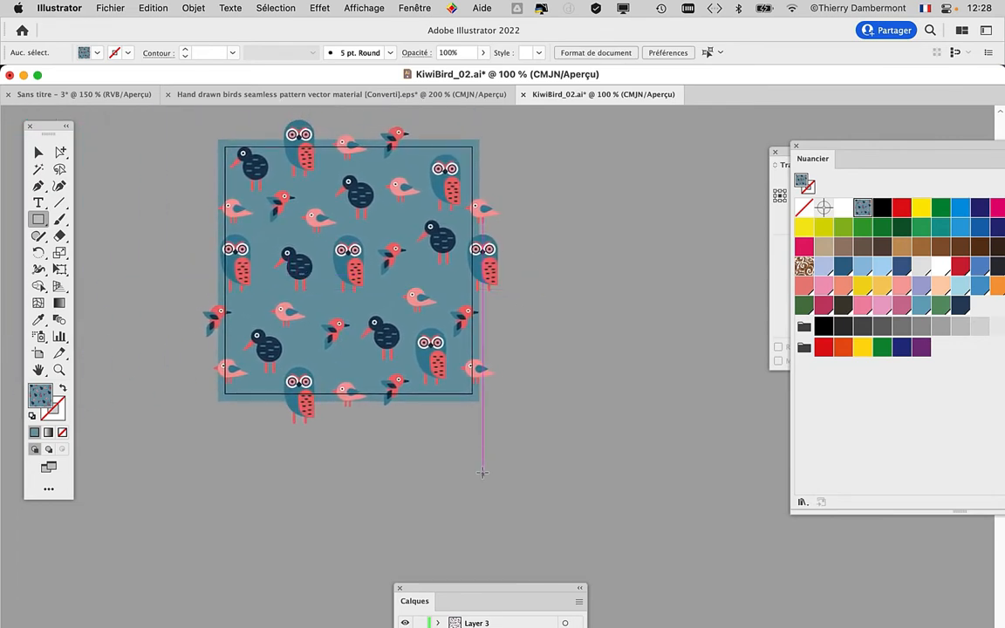
drag(503, 591, 634, 125)
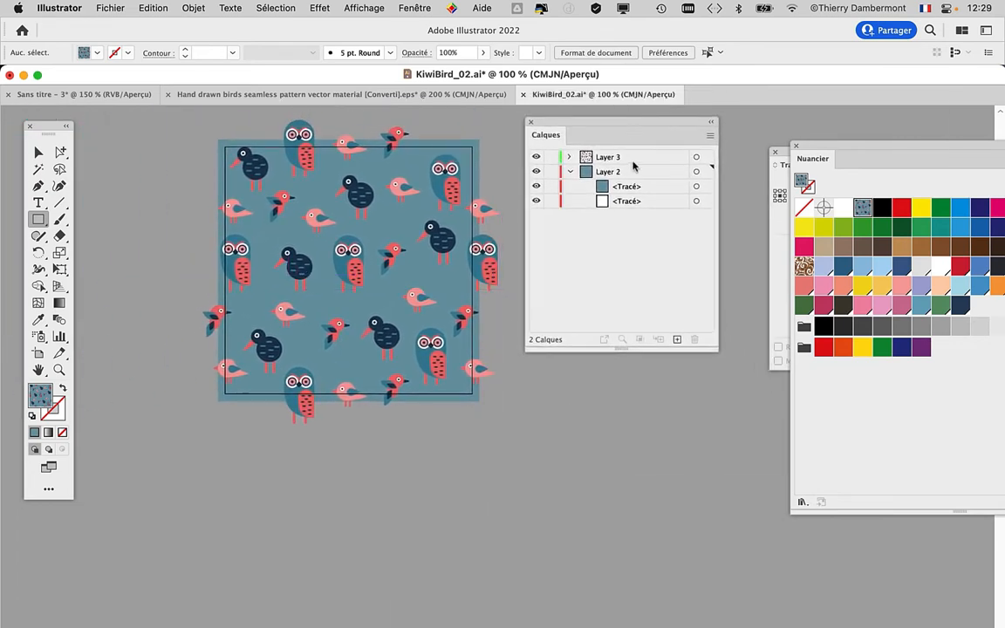
Step: Expand Layer 3 to view its bird groups, enlarge the Calques panel downwards, and collapse the layer again
click(570, 158)
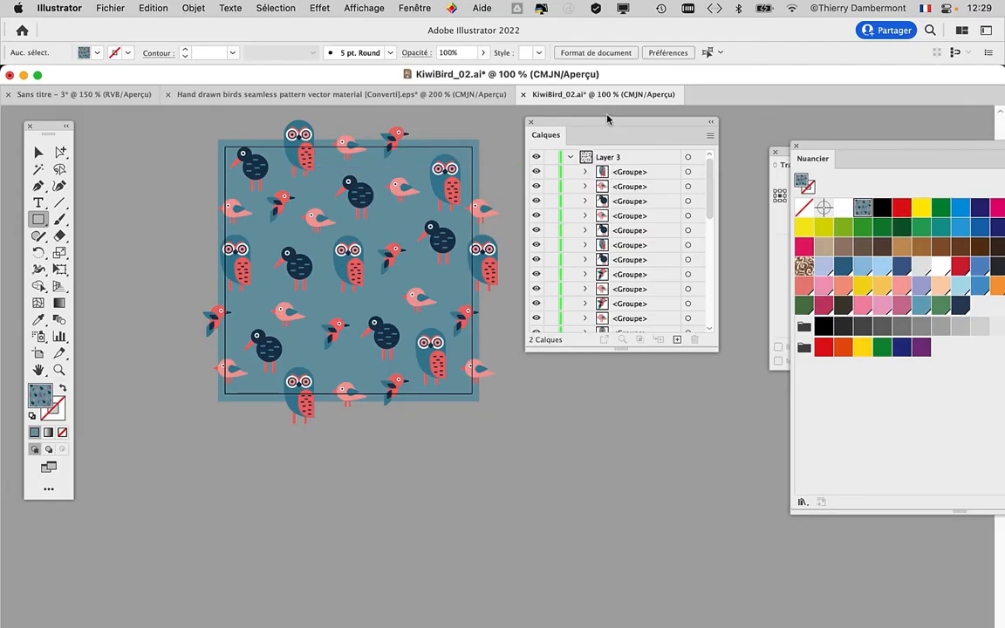
drag(608, 118, 633, 121)
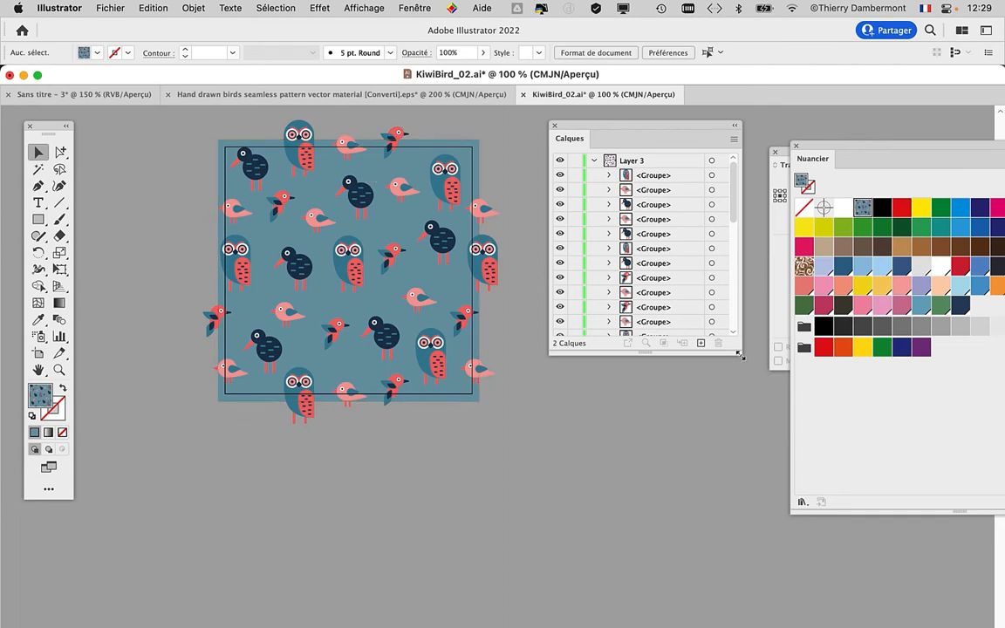
drag(740, 354, 739, 476)
click(595, 161)
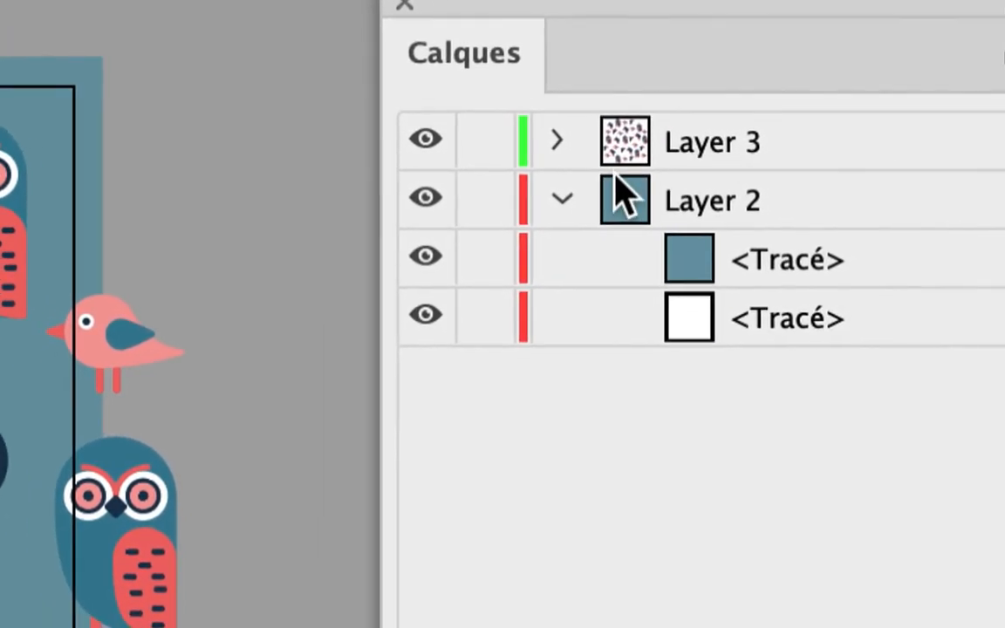
Step: Collapse Layer 2 and add a new empty layer above Layer 3
click(589, 221)
click(783, 181)
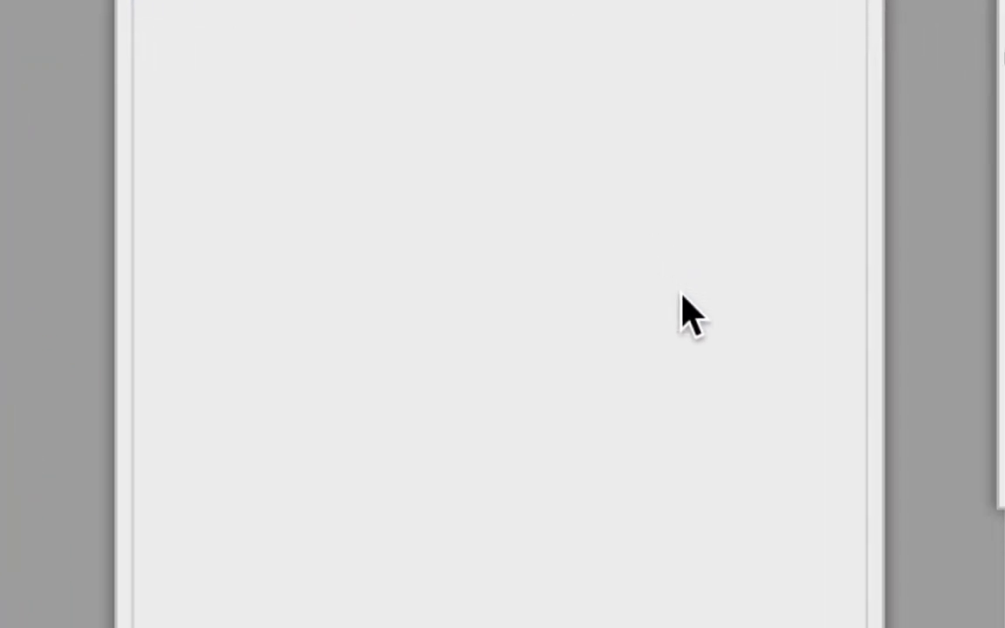
click(688, 415)
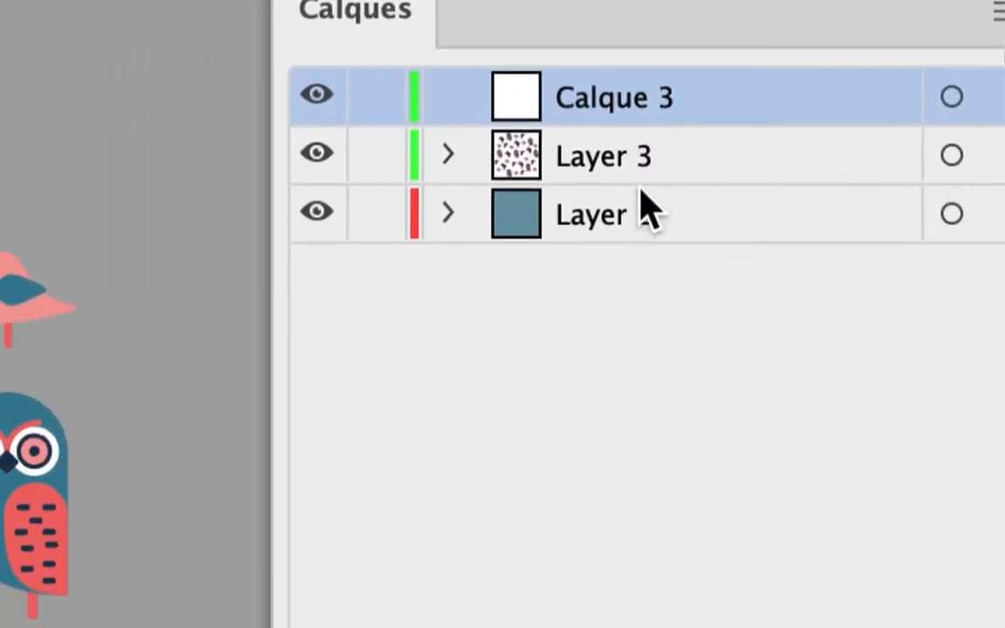
Step: Move the lower, unfilled path from Layer 2 into the new layer Calque 3, and collapse Layer 2
click(448, 284)
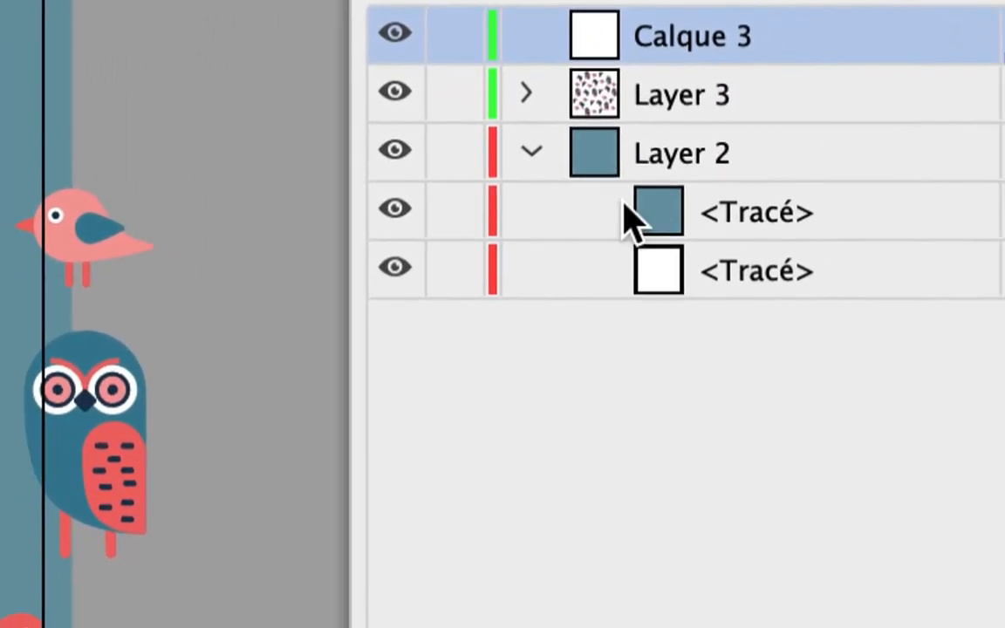
click(722, 272)
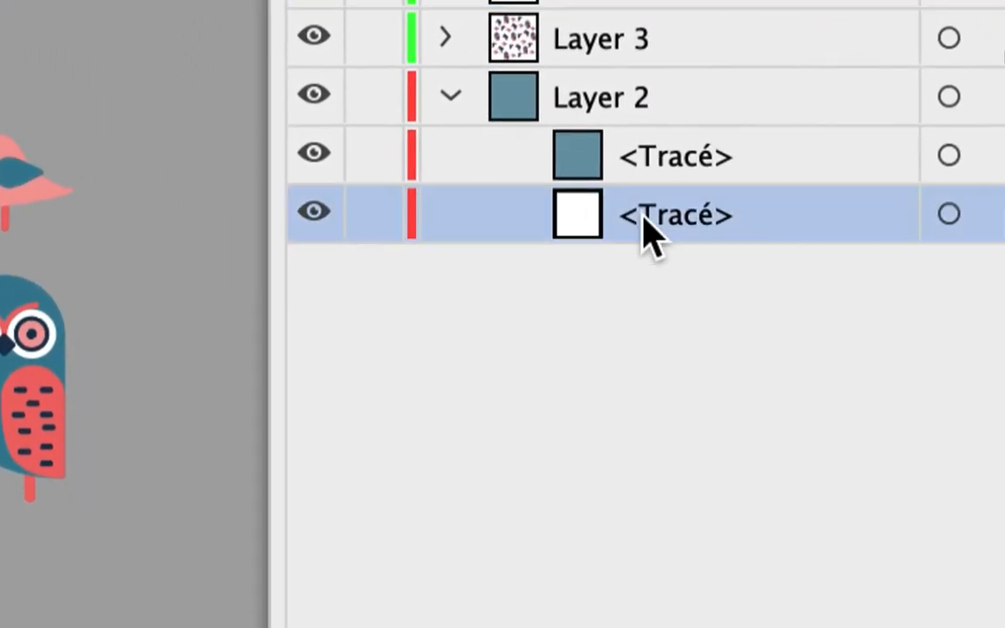
drag(737, 270, 741, 49)
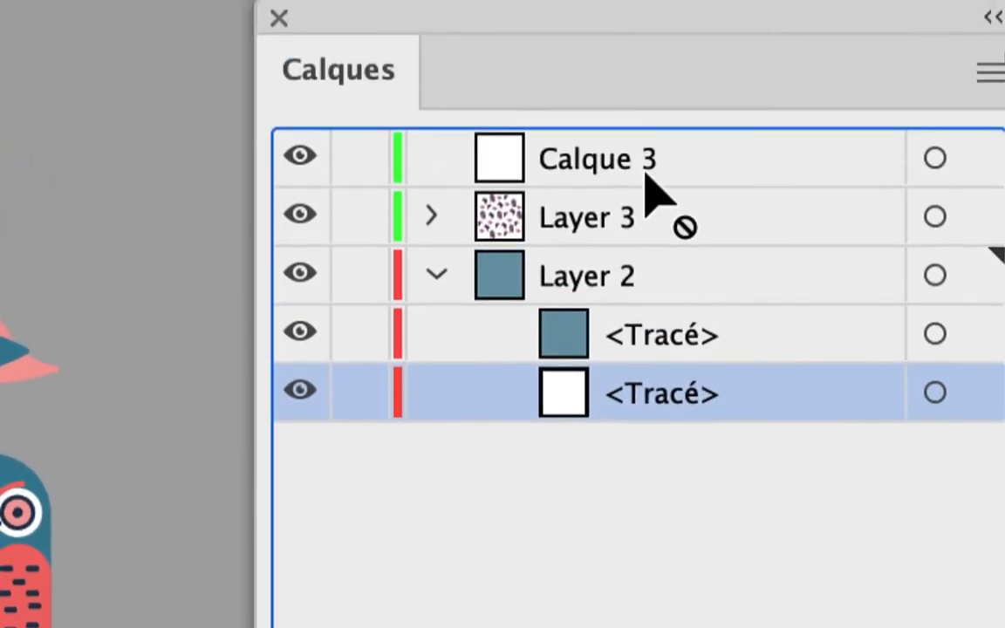
drag(646, 171, 633, 168)
click(602, 194)
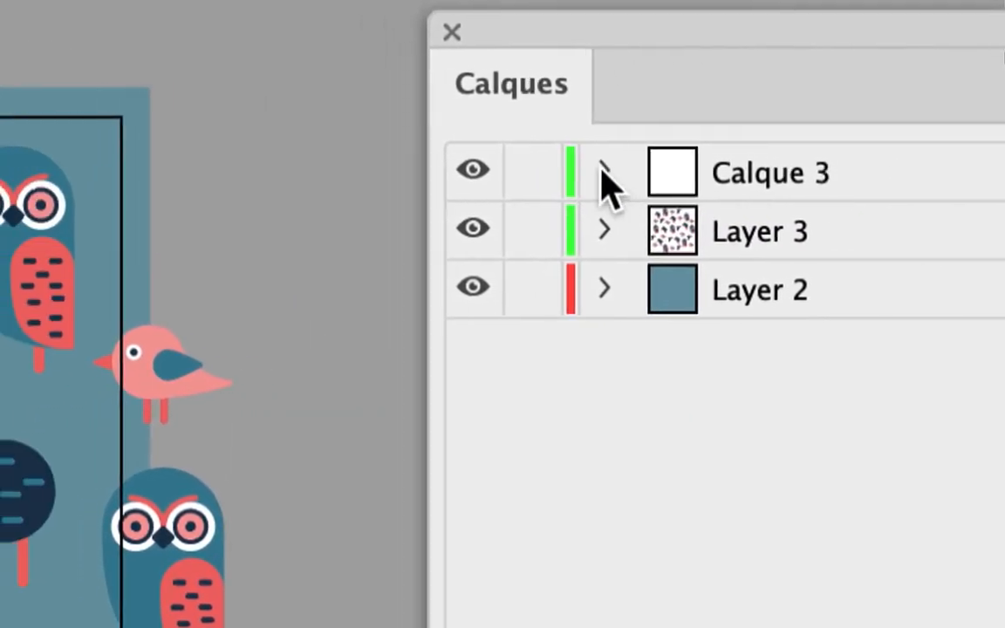
Step: Undo the path's move into Calque 3 and delete that empty layer
click(600, 166)
key(super+x)
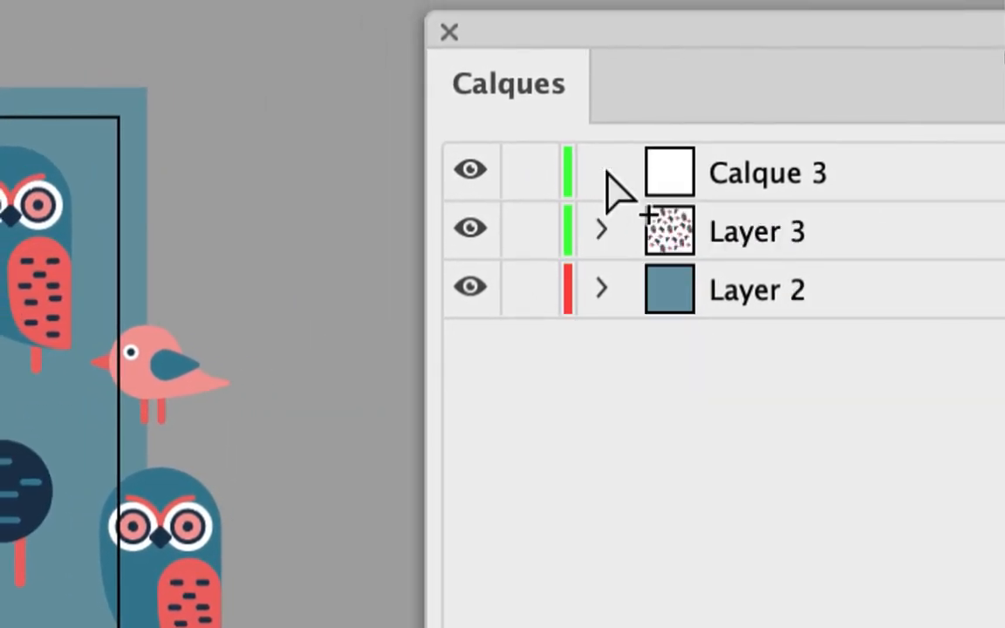
drag(663, 225, 1004, 627)
drag(702, 417, 701, 417)
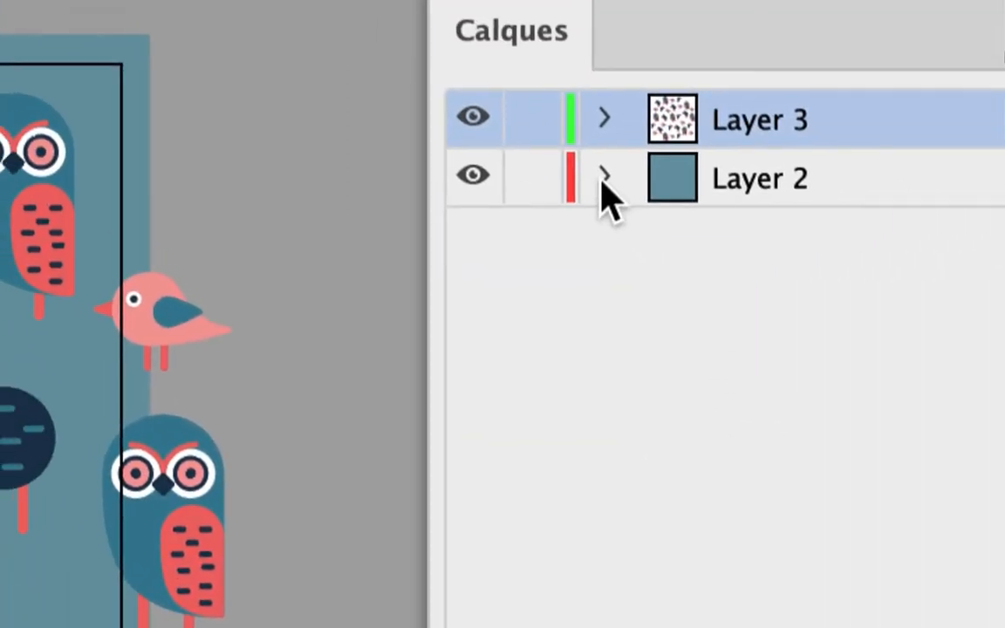
Step: Select the lower, unfilled path in Layer 2 and use Free Transform to pull its upper-right corner in to the artboard corner
click(602, 181)
click(709, 199)
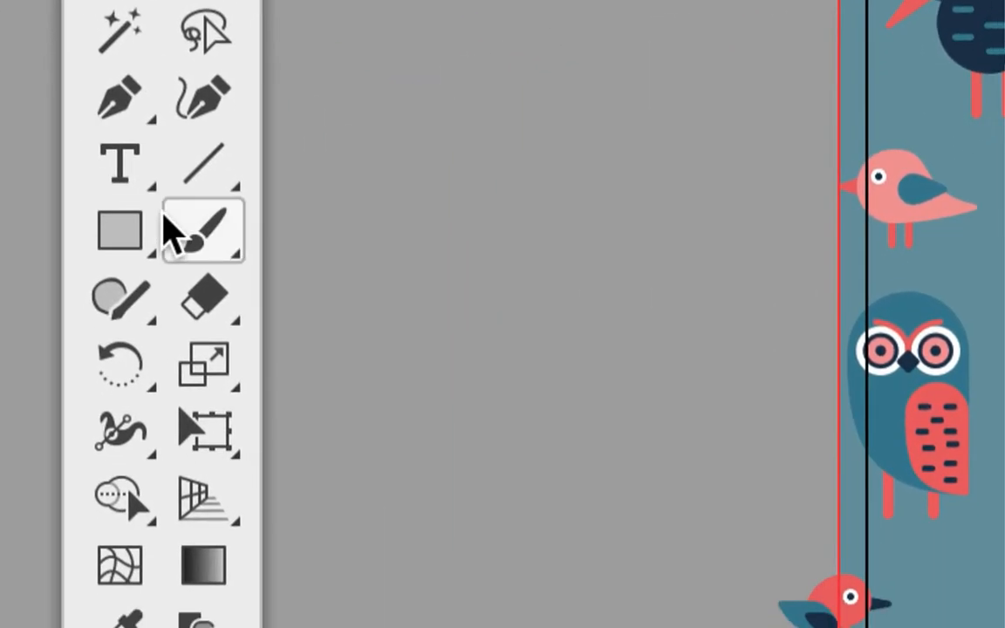
click(205, 429)
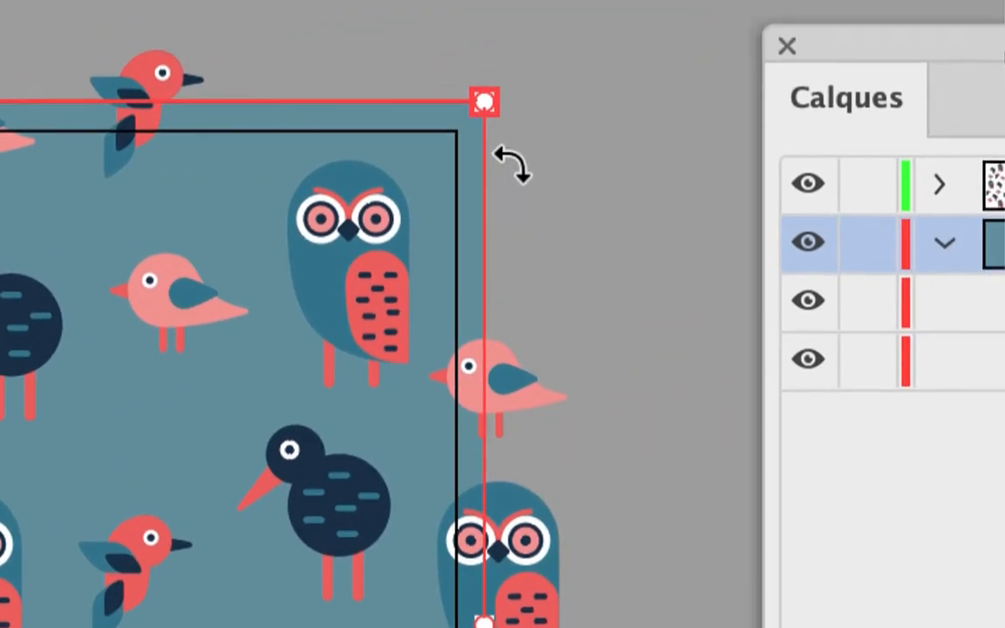
drag(485, 103, 452, 133)
drag(499, 162, 496, 159)
Step: Turn on Magnétisme du point and fit the unfilled path's upper-right corner exactly onto the artboard's corner
scroll(496, 160, up, 2)
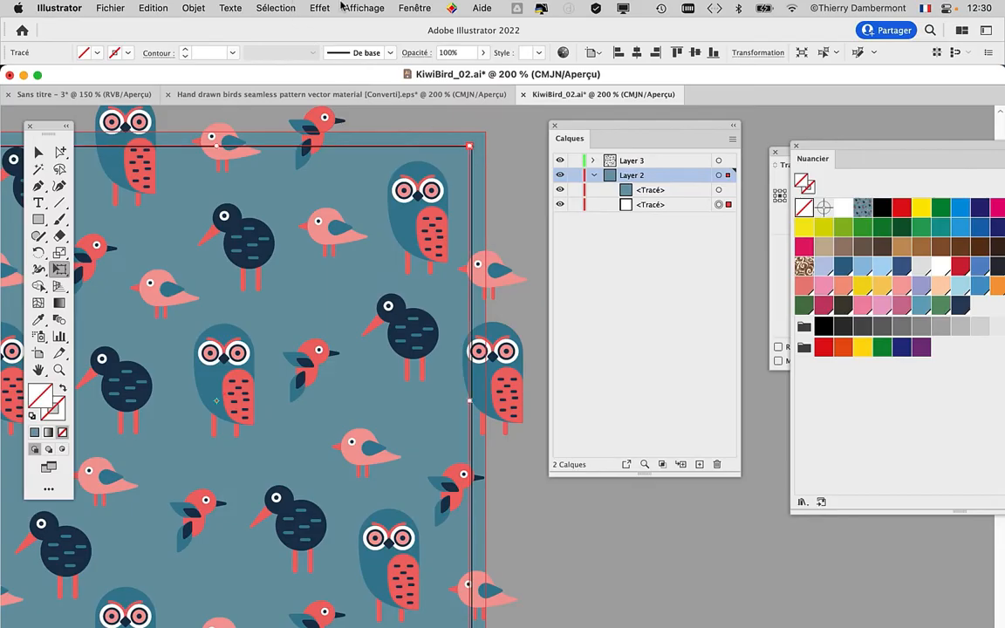
click(355, 7)
scroll(419, 266, down, 4)
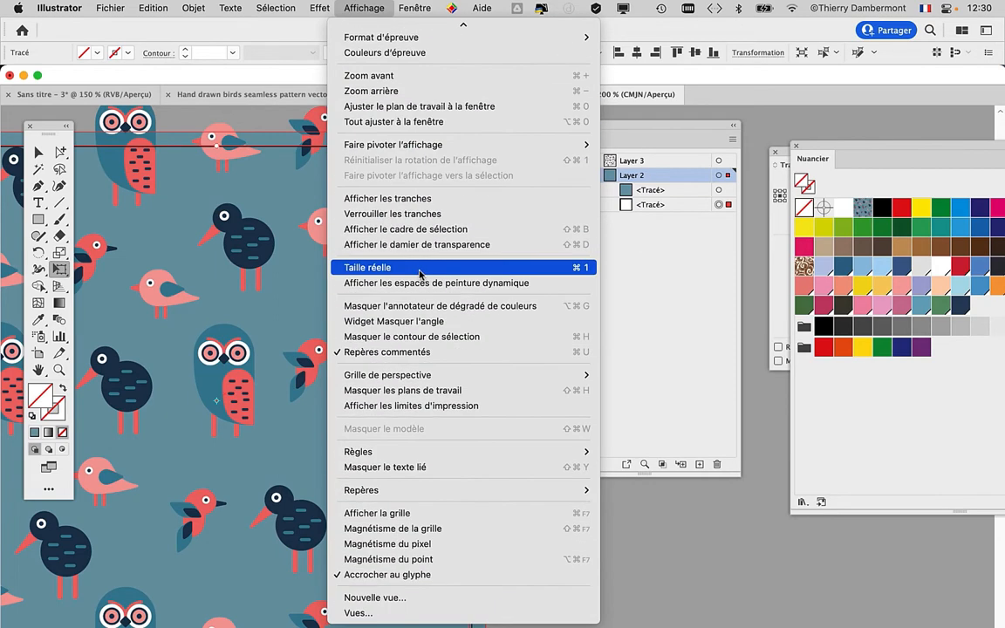
click(427, 559)
scroll(445, 140, up, 3)
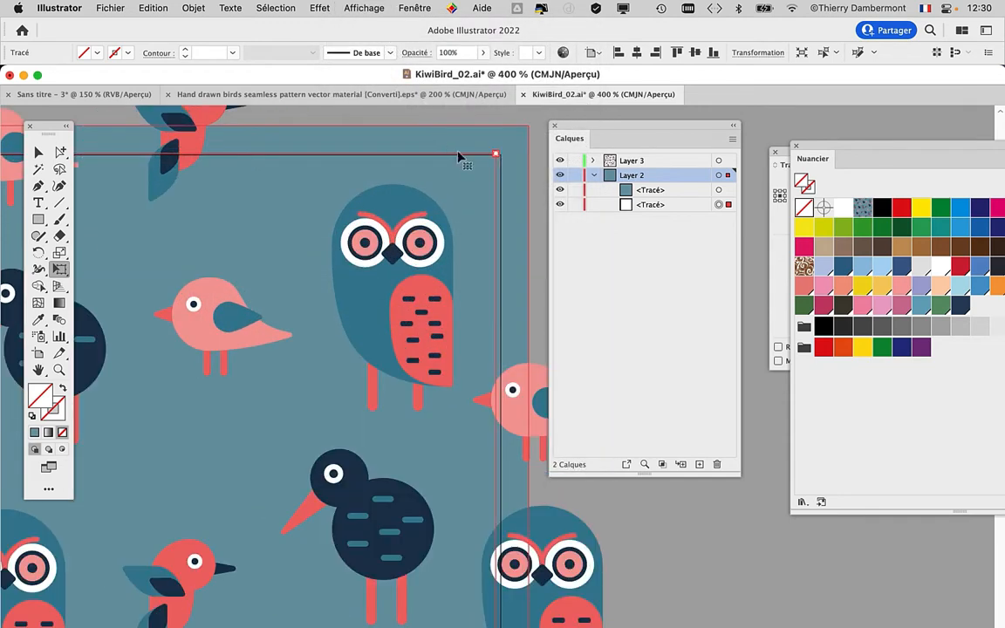
mouse_move(494, 153)
mouse_down()
mouse_move(490, 188)
mouse_move(503, 157)
mouse_up()
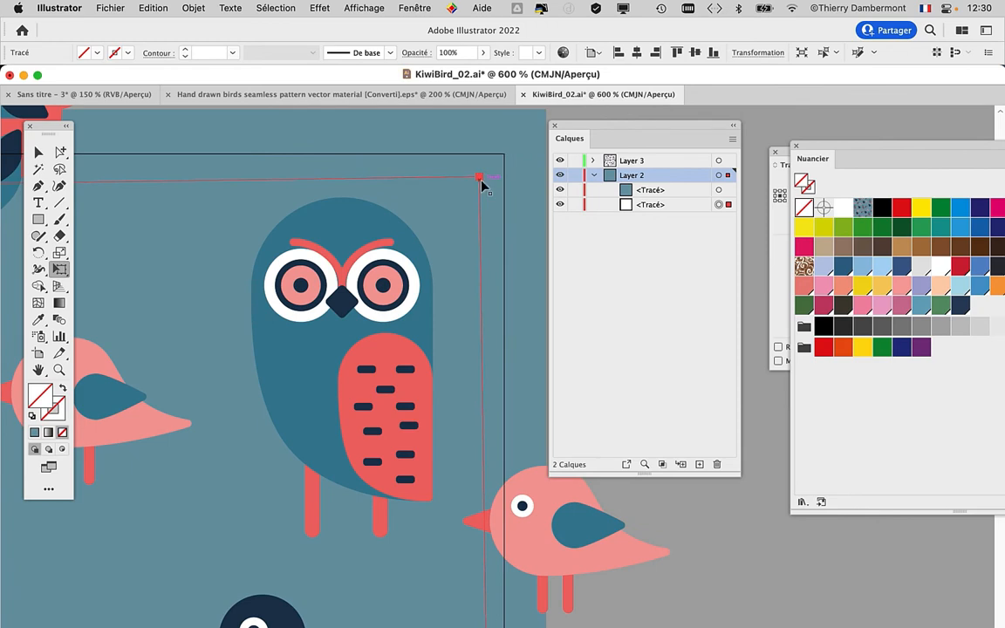
drag(488, 189, 503, 161)
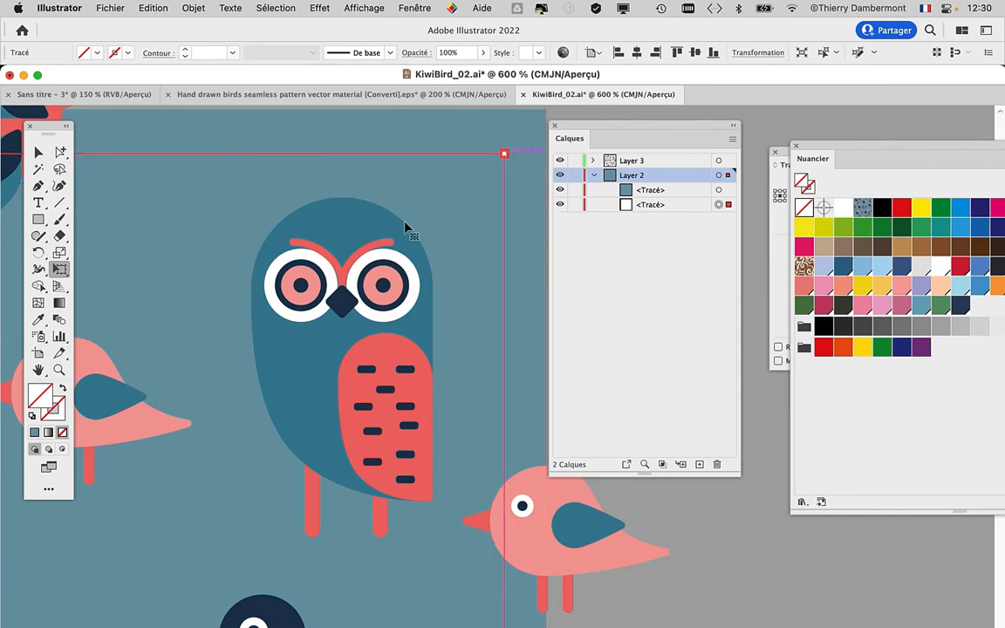
Step: Pull the unfilled path's lower-left corner in to the artboard's corner, making the path about 999 by 998 px
scroll(405, 225, down, 4)
drag(295, 371, 515, 140)
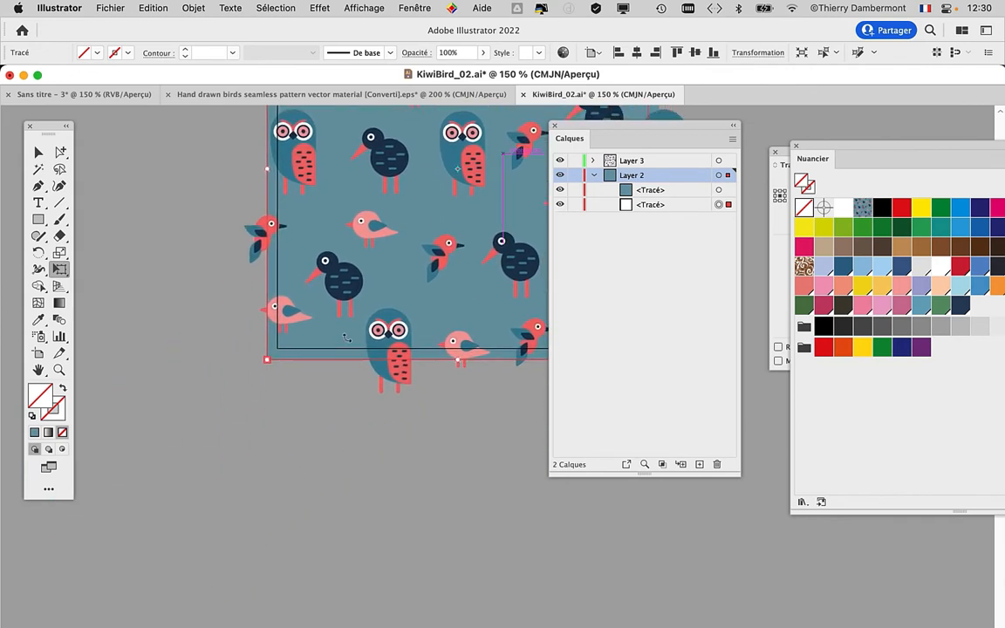
scroll(283, 374, up, 4)
drag(282, 353, 255, 448)
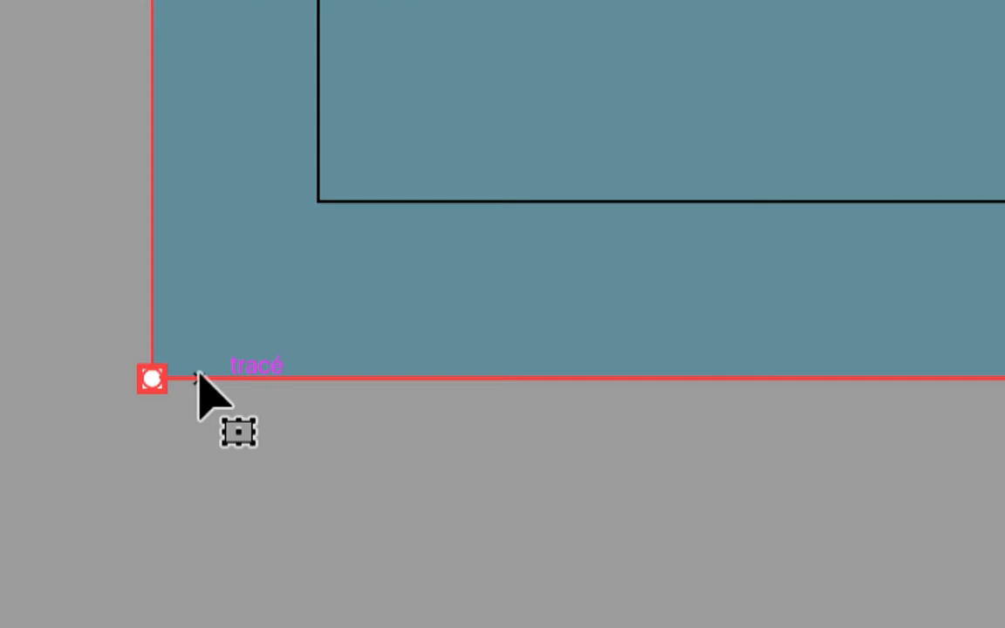
drag(152, 378, 227, 328)
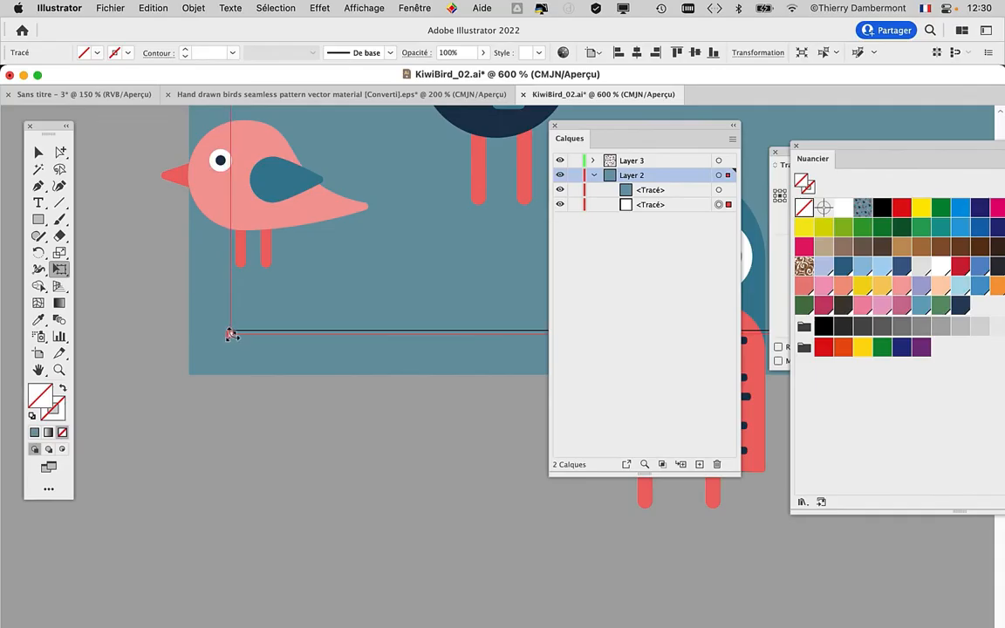
drag(231, 334, 259, 304)
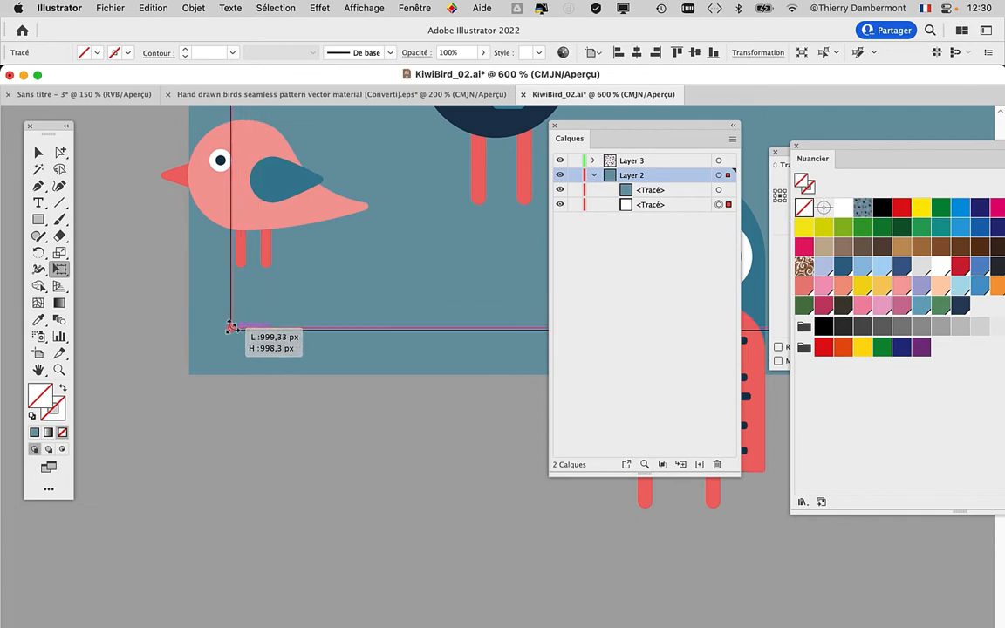
Step: Close the Calques panel and pull the unfilled path's lower edge exactly onto the artboard's lower edge
scroll(307, 334, up, 3)
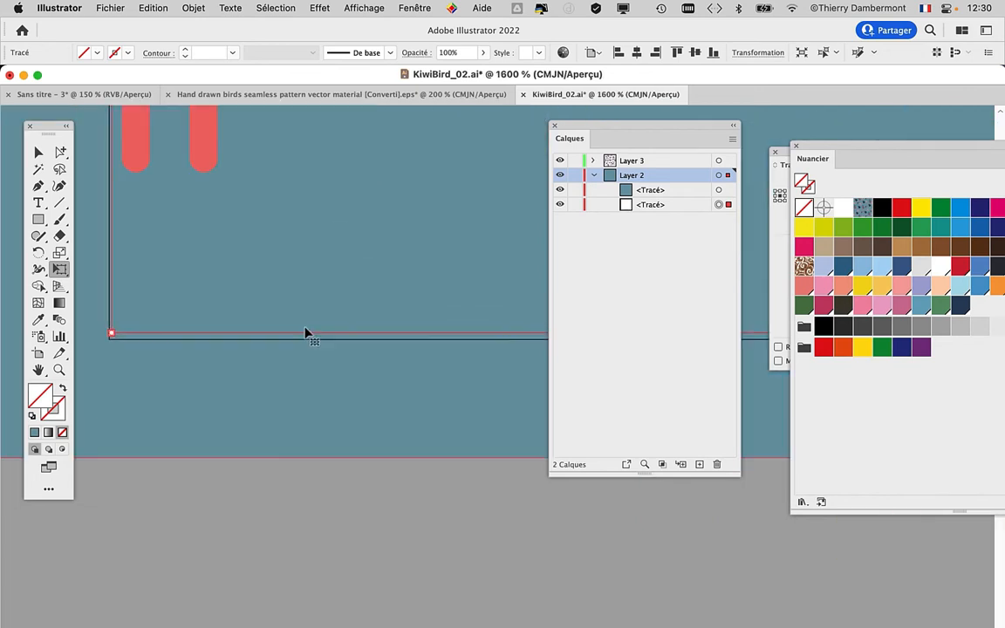
click(556, 128)
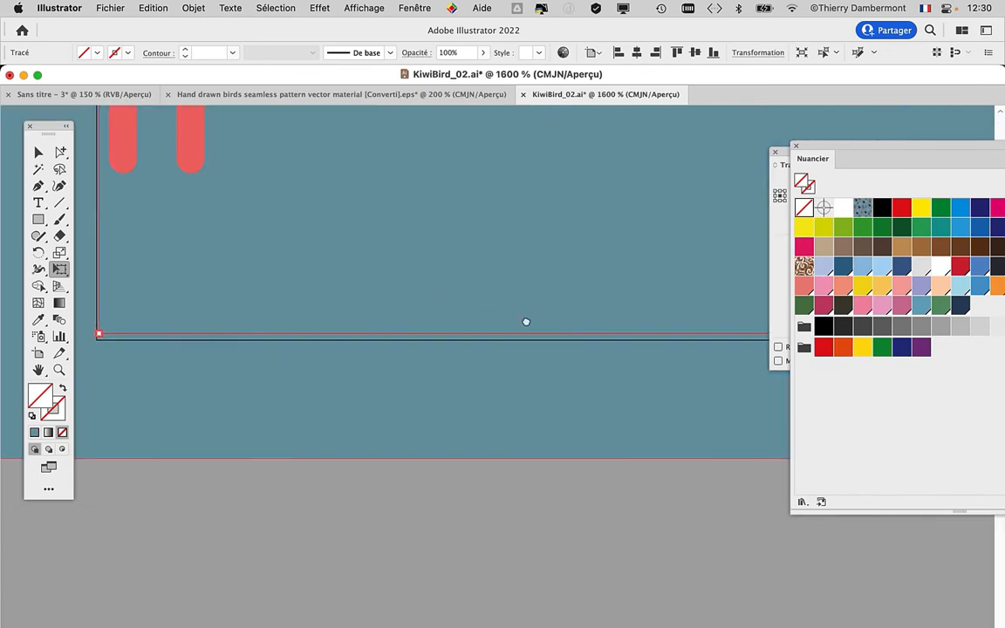
drag(525, 320, 133, 295)
scroll(353, 339, down, 1)
scroll(353, 338, down, 3)
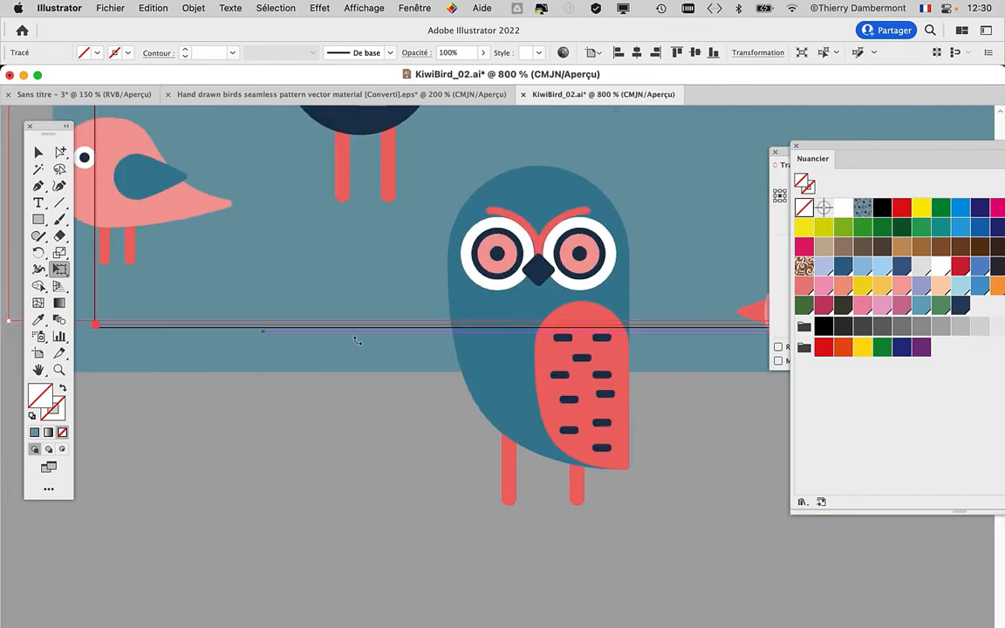
drag(594, 367, 392, 344)
scroll(481, 306, up, 4)
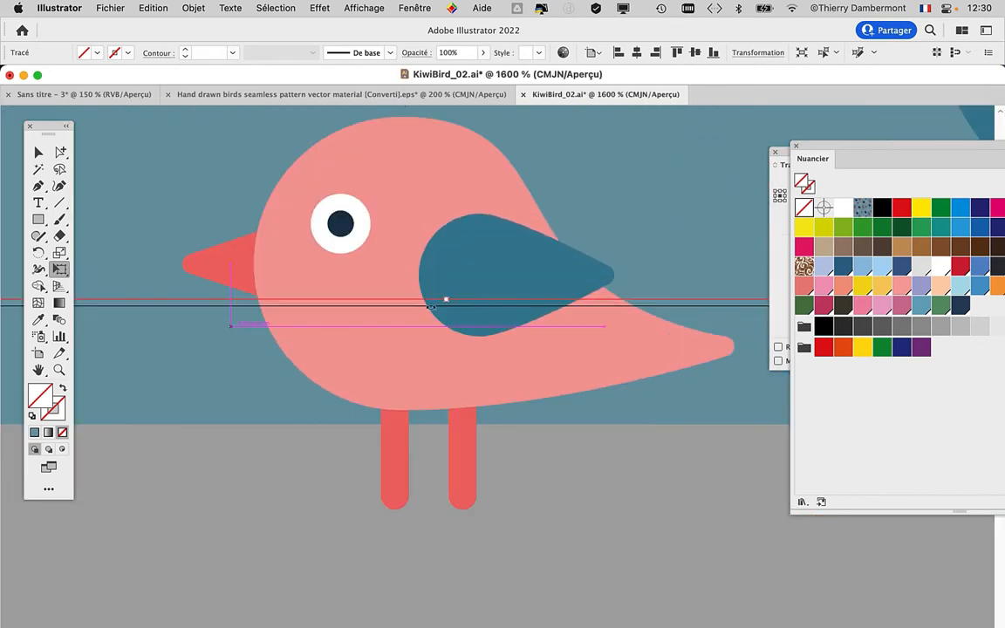
drag(445, 300, 445, 307)
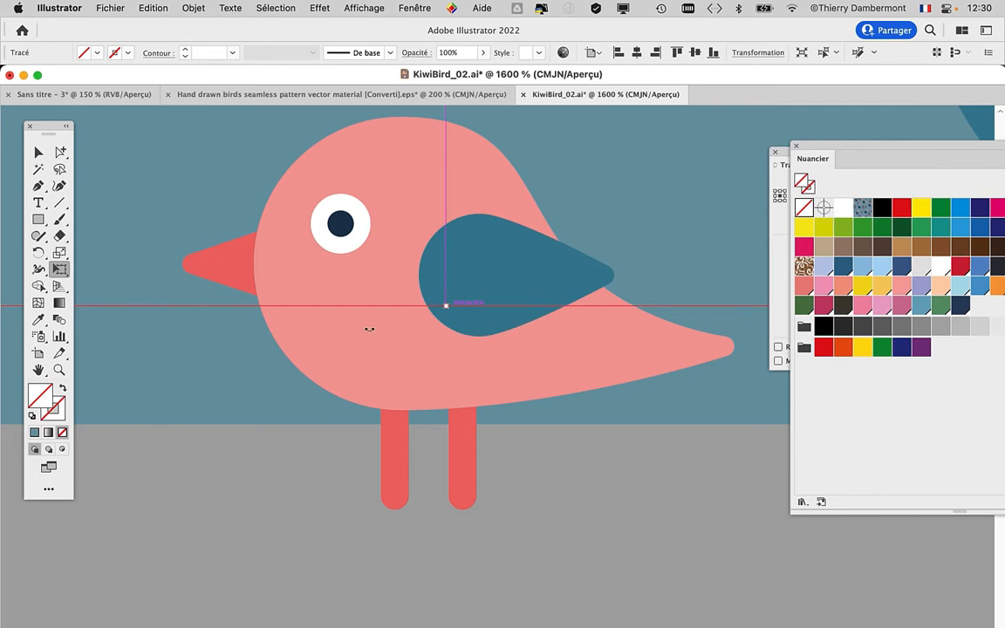
Step: Fit the unfilled path's left edge exactly onto the artboard's left edge
scroll(369, 330, down, 3)
drag(271, 386, 658, 430)
drag(375, 372, 677, 363)
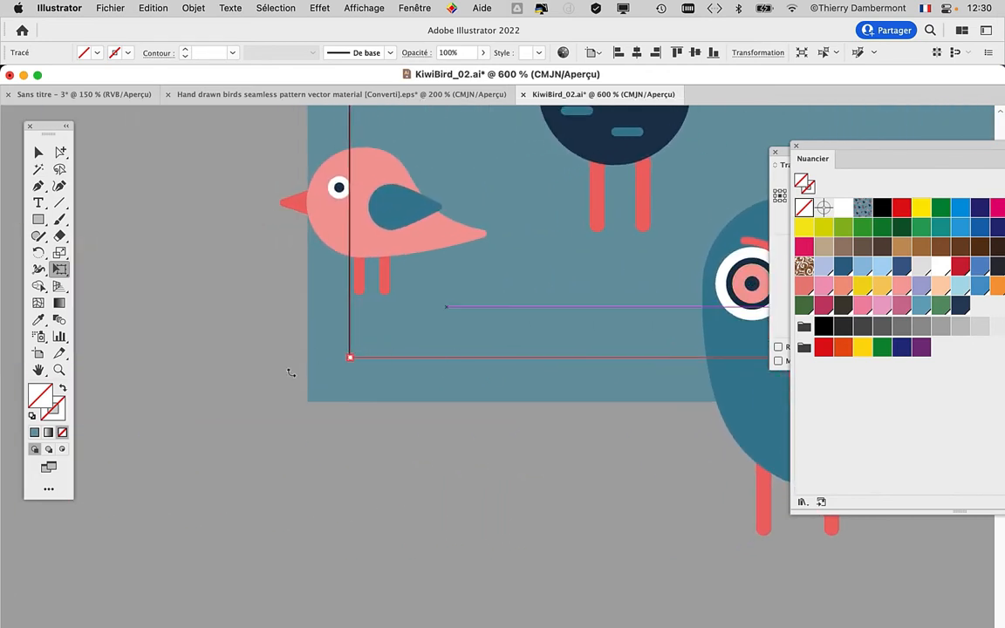
scroll(337, 354, up, 4)
drag(428, 314, 363, 623)
drag(380, 317, 389, 516)
scroll(395, 460, down, 1)
drag(385, 256, 422, 554)
drag(442, 258, 430, 554)
drag(455, 312, 466, 594)
scroll(440, 423, down, 2)
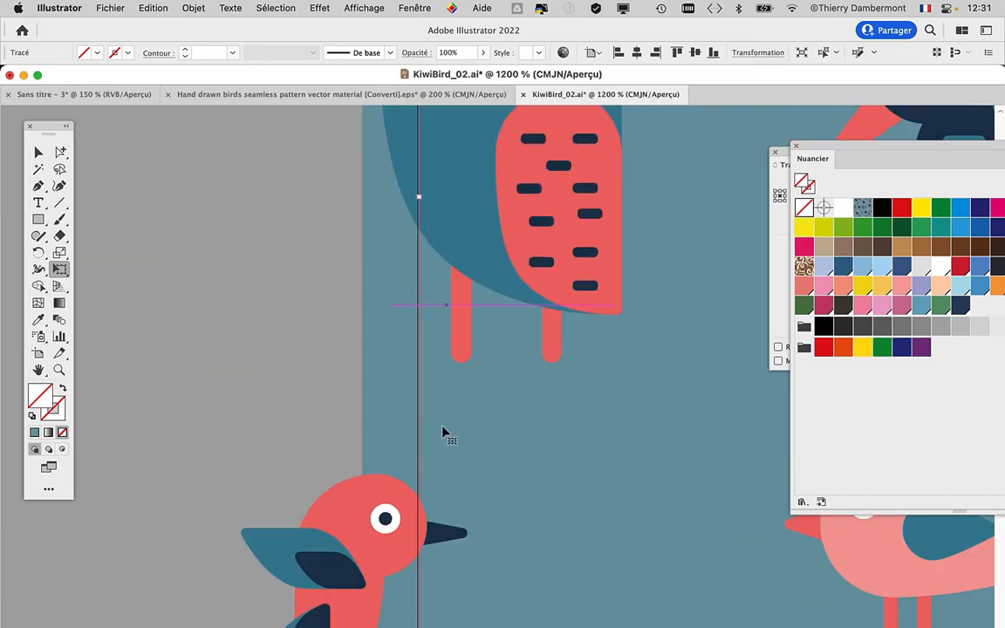
drag(451, 253, 453, 427)
scroll(407, 343, up, 3)
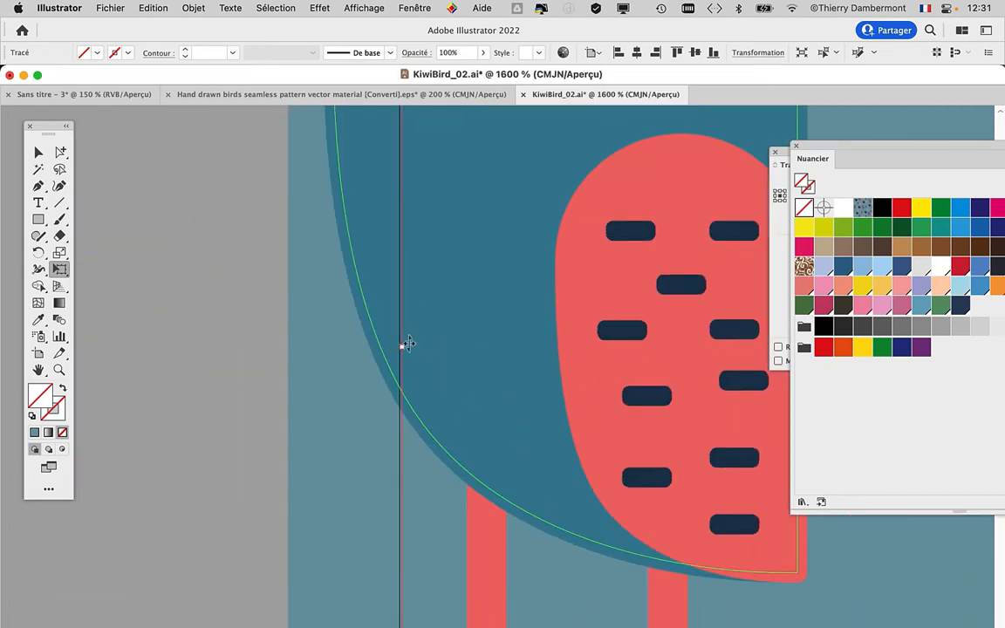
scroll(465, 378, down, 4)
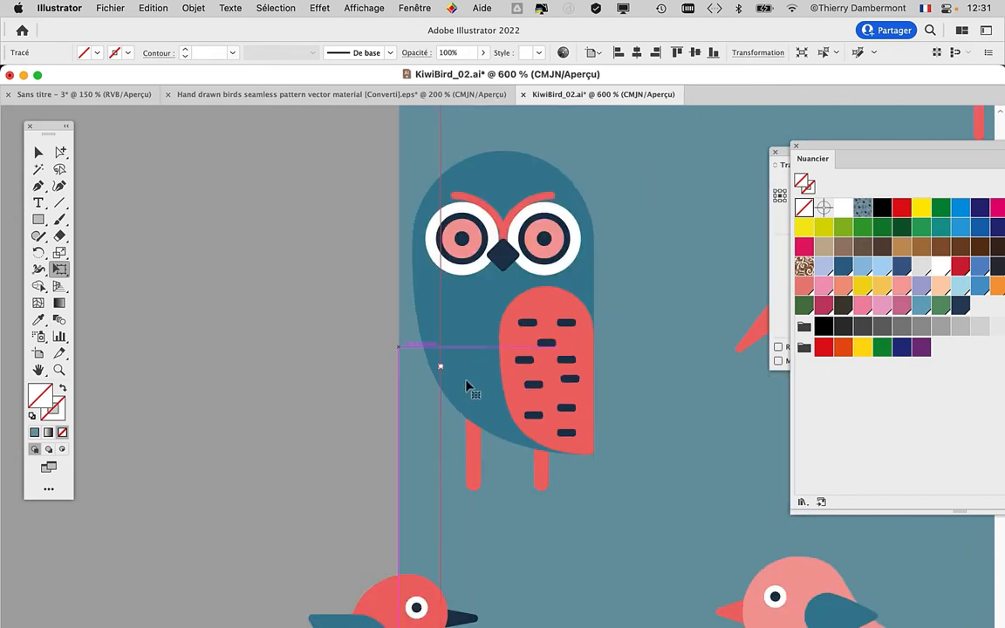
Step: Examine at high zoom how the unfilled path's upper and right edges line up with the artboard
drag(670, 406, 453, 604)
drag(547, 338, 450, 571)
drag(556, 359, 431, 359)
scroll(557, 314, up, 4)
scroll(535, 327, down, 6)
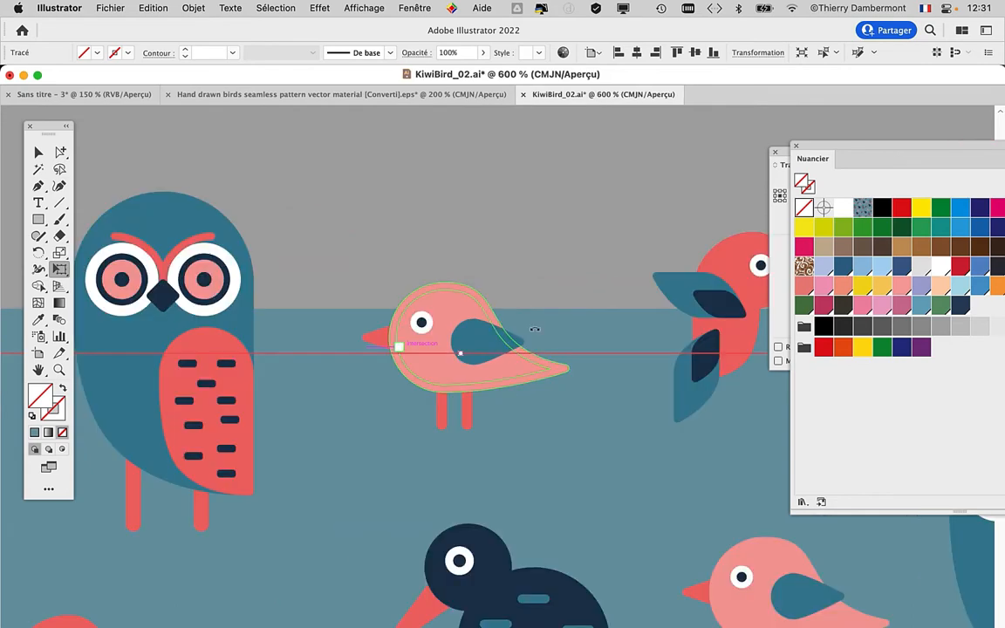
drag(614, 457, 306, 271)
scroll(441, 416, up, 3)
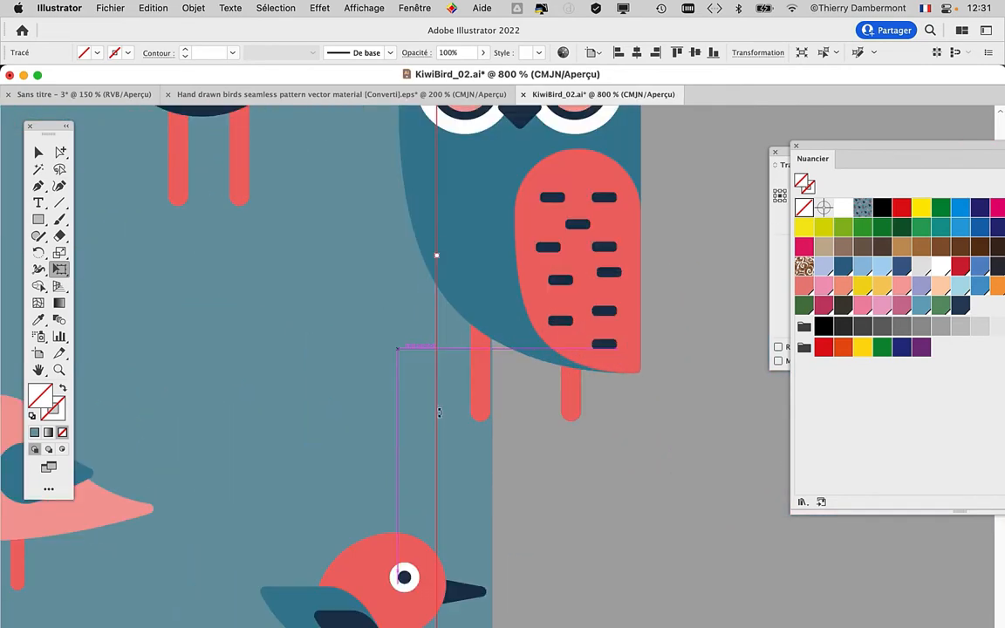
scroll(426, 358, down, 5)
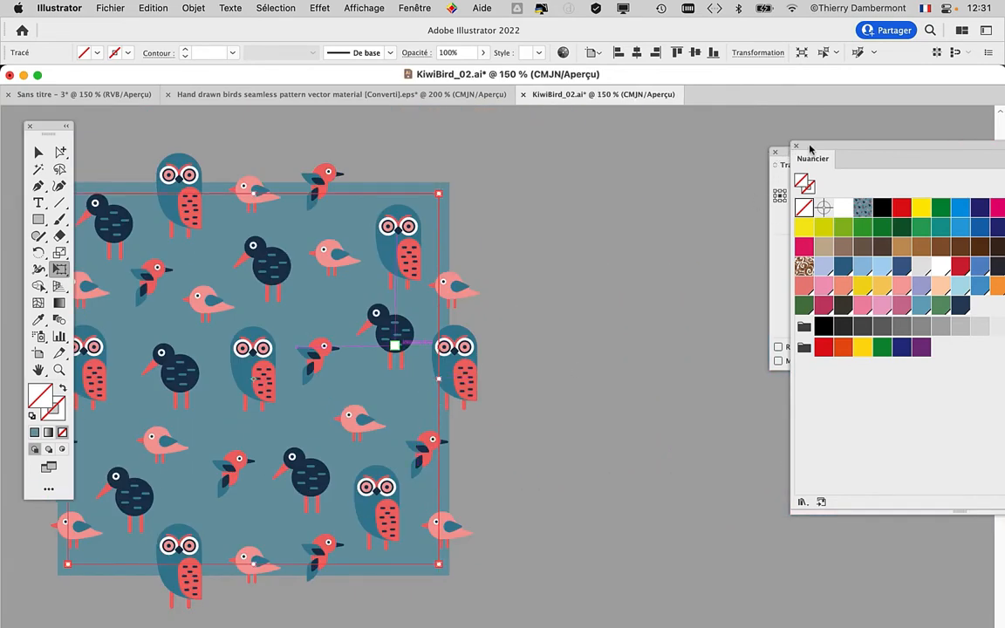
Step: Close the Transformation and Nuancier panels to clear the workspace
drag(809, 150, 888, 155)
click(782, 154)
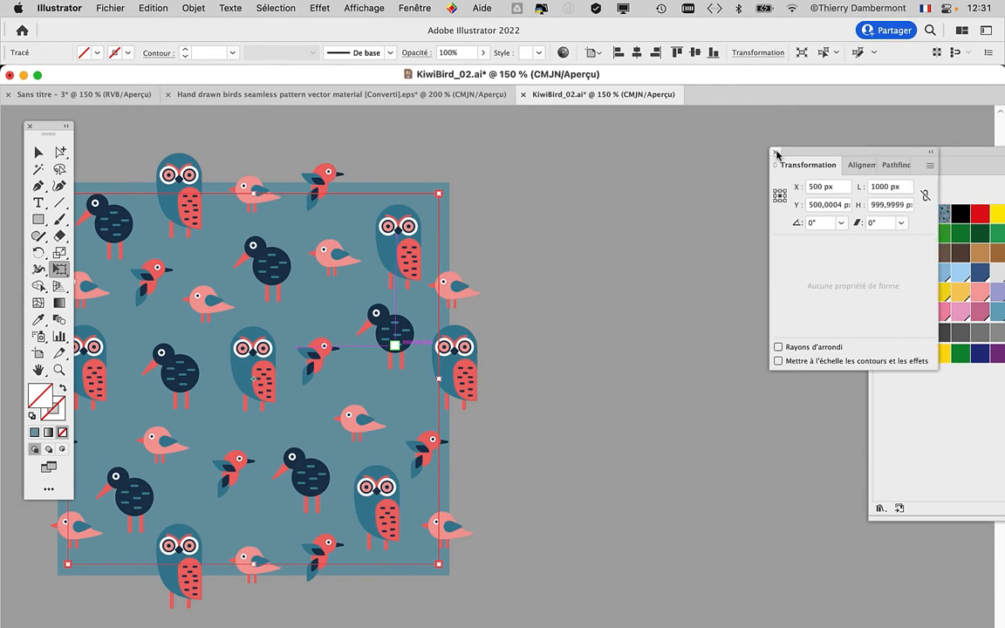
click(773, 152)
click(873, 153)
Step: Show the Calques panel again, shorten it and place it clear of the artwork
click(414, 7)
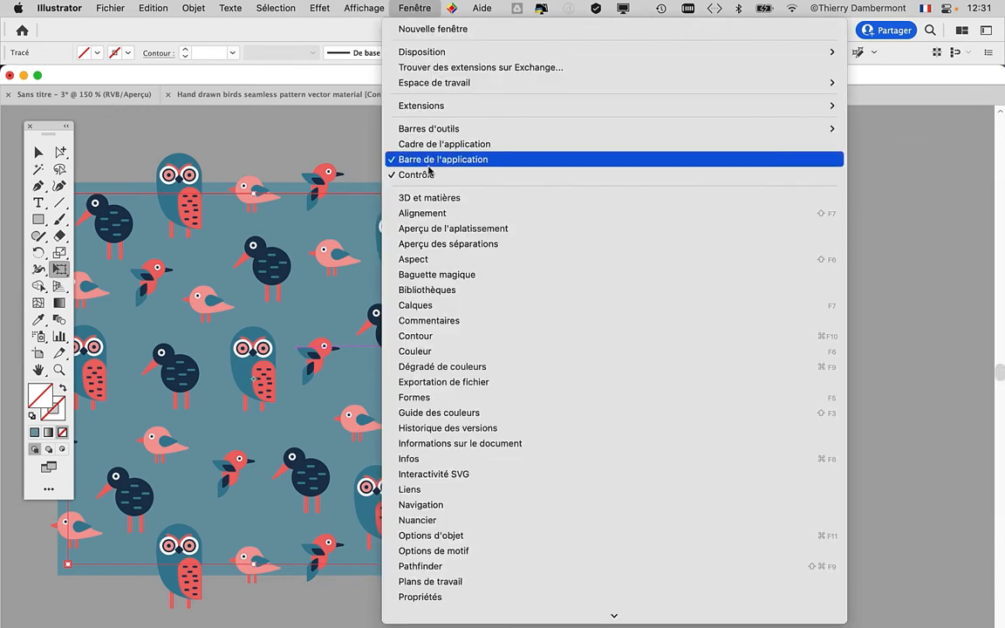
click(417, 306)
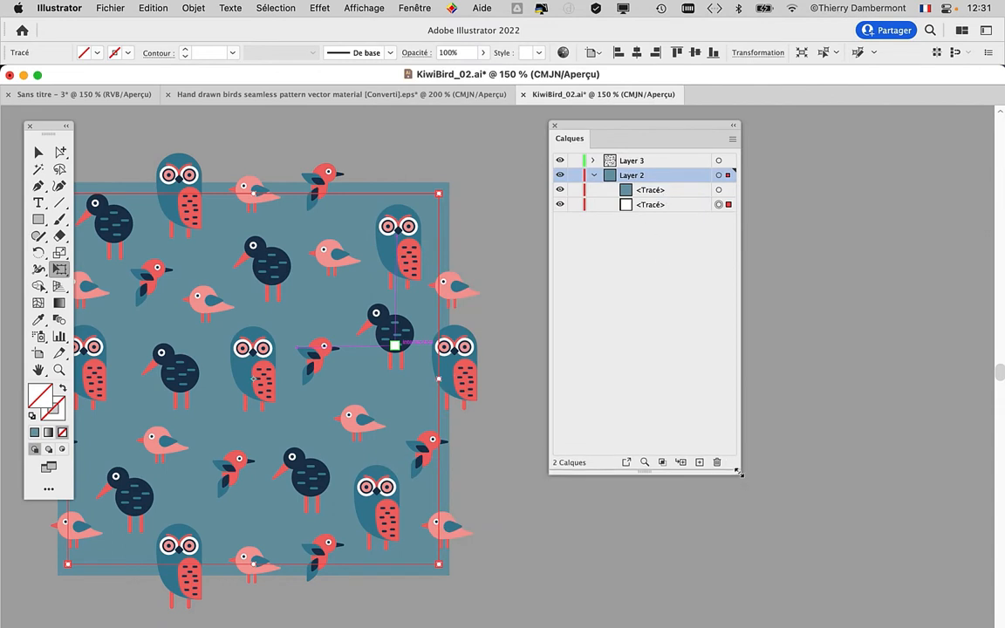
drag(737, 472, 746, 307)
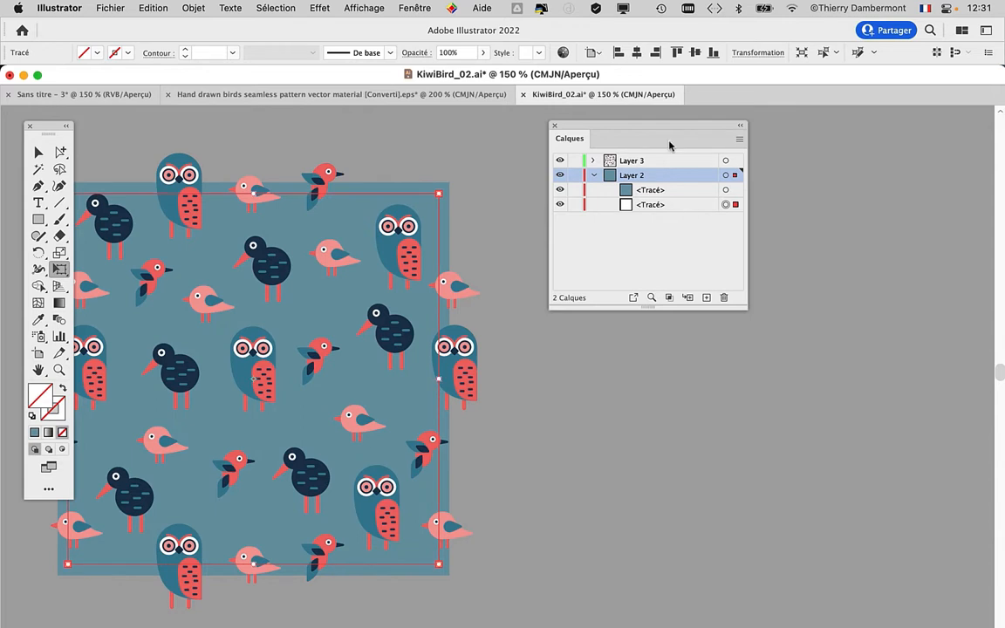
drag(643, 128, 785, 143)
scroll(567, 291, left, 5)
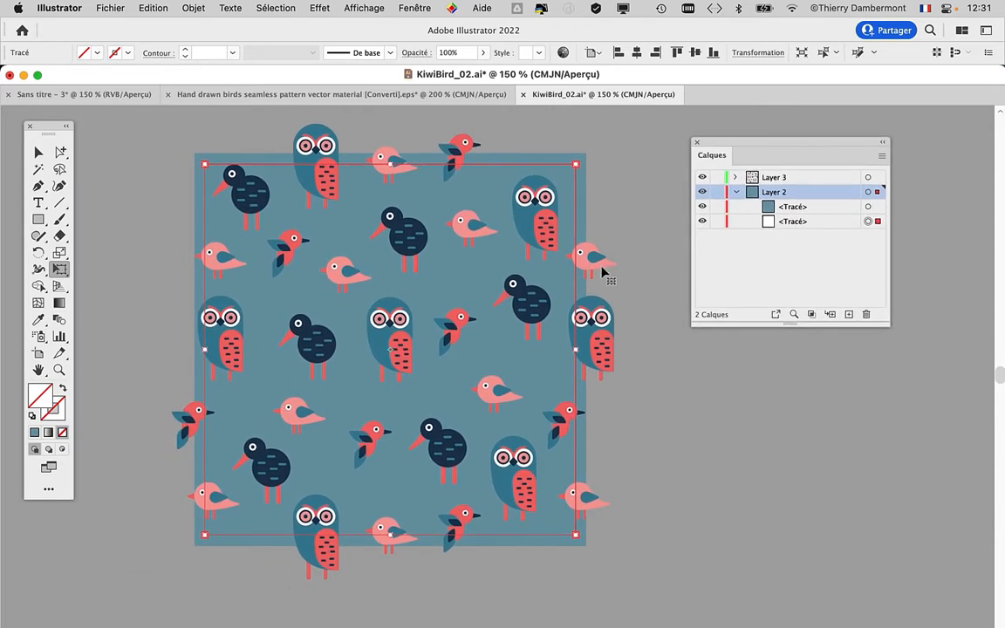
Step: Show the Nuancier beside the artwork and add the complete artwork, including the unfilled bounding path, as a new pattern swatch
click(106, 158)
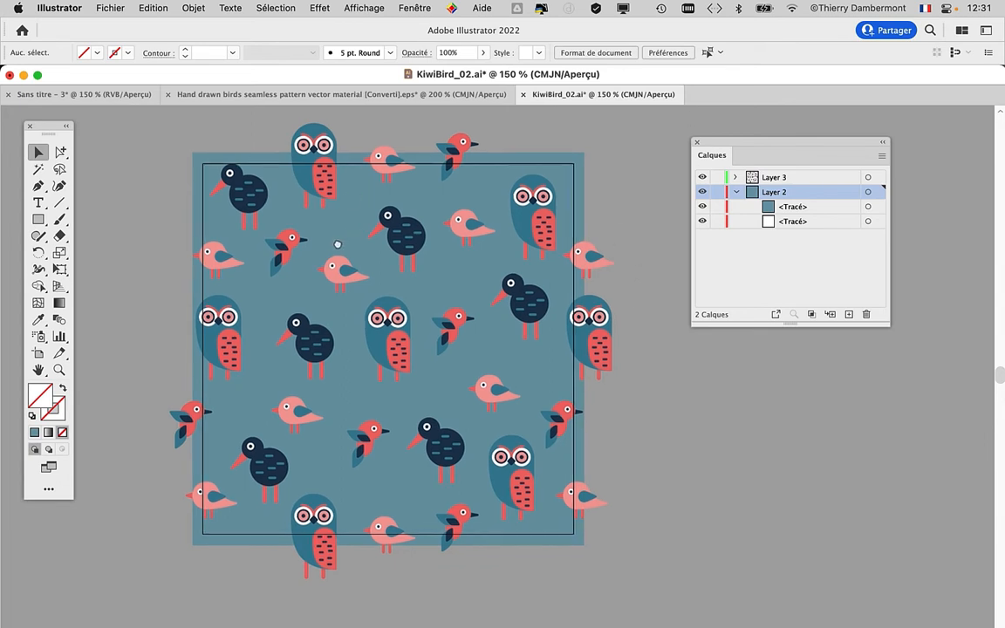
scroll(337, 242, right, 3)
click(403, 8)
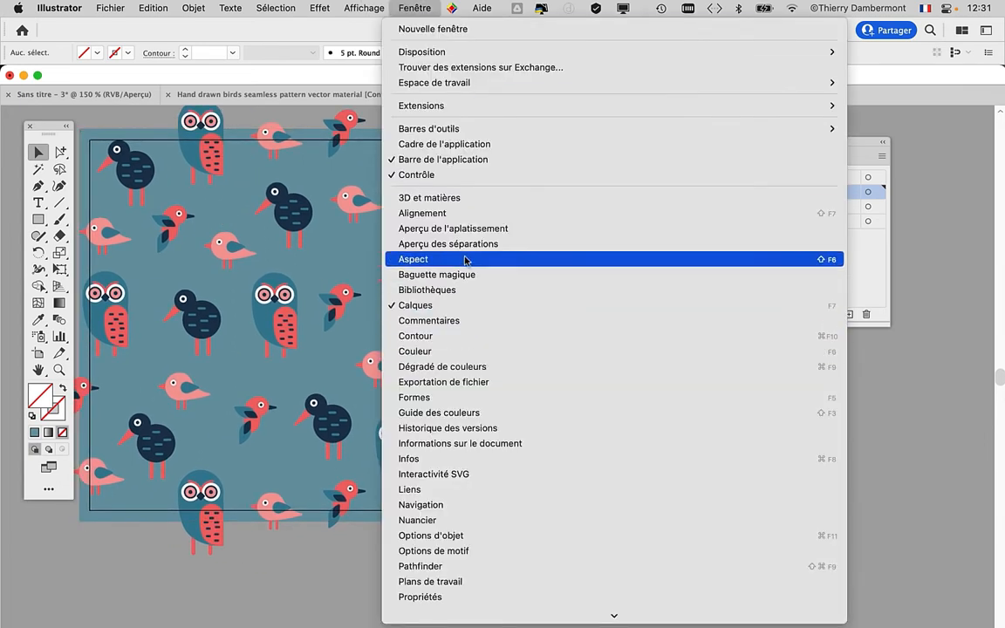
click(485, 520)
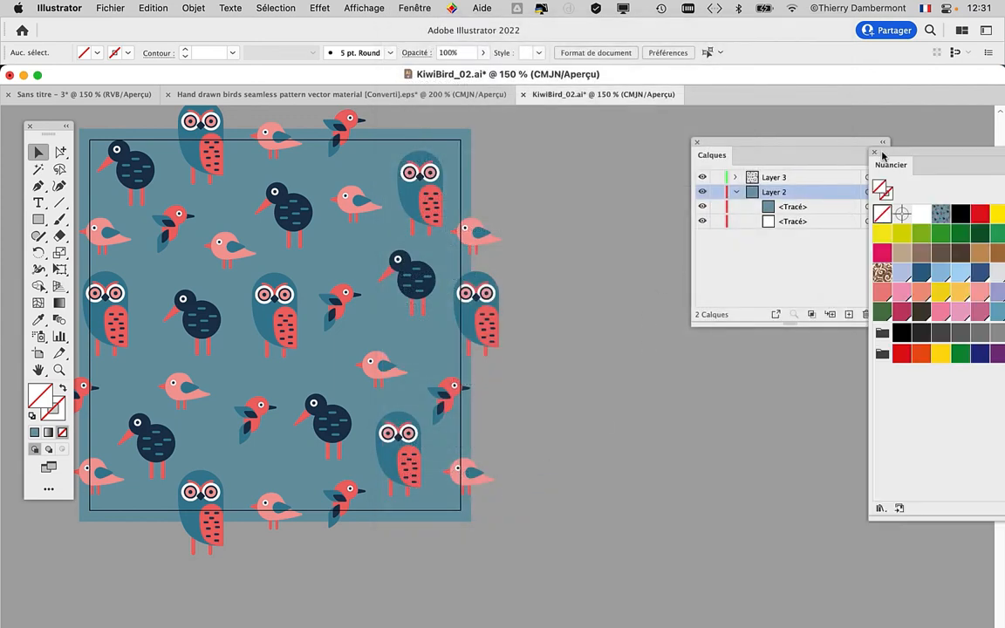
drag(883, 155, 621, 167)
scroll(389, 241, down, 1)
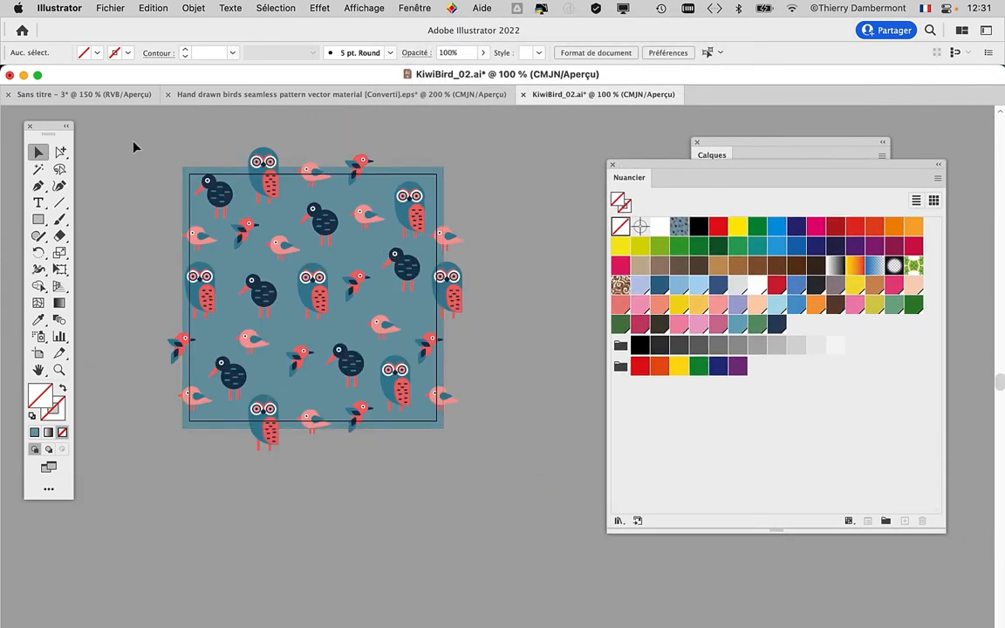
key(super+a)
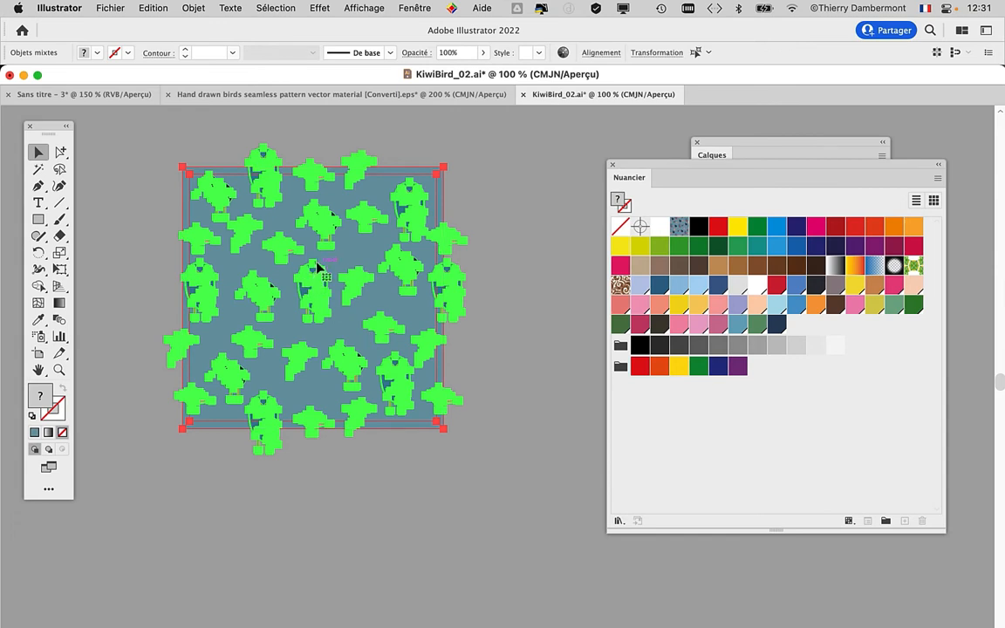
drag(326, 227, 698, 237)
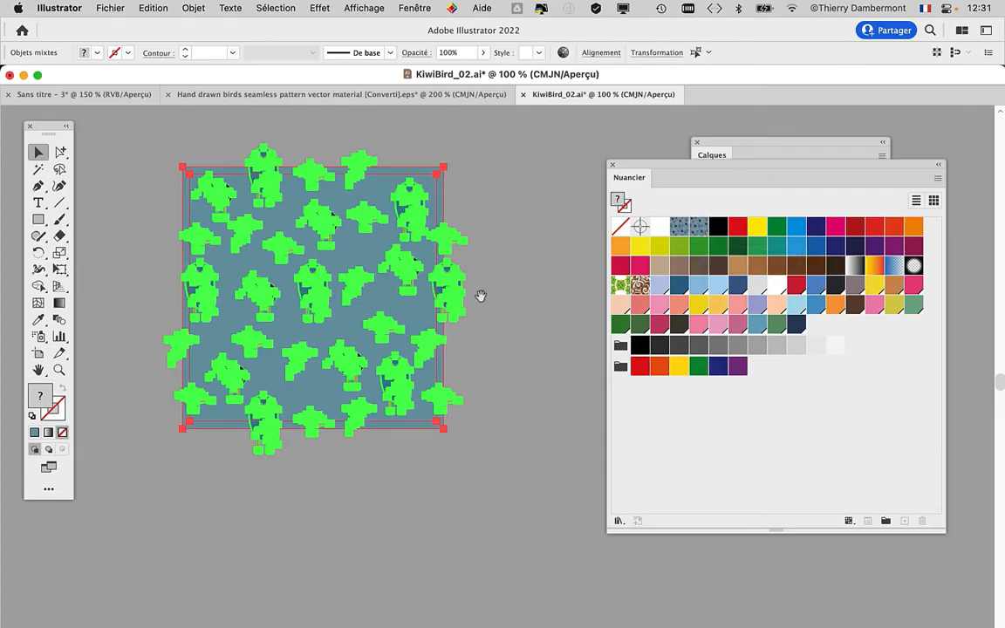
Step: Draw a large rectangle in the empty area beside the artwork and fill it with the new bird pattern swatch
drag(475, 290, 158, 253)
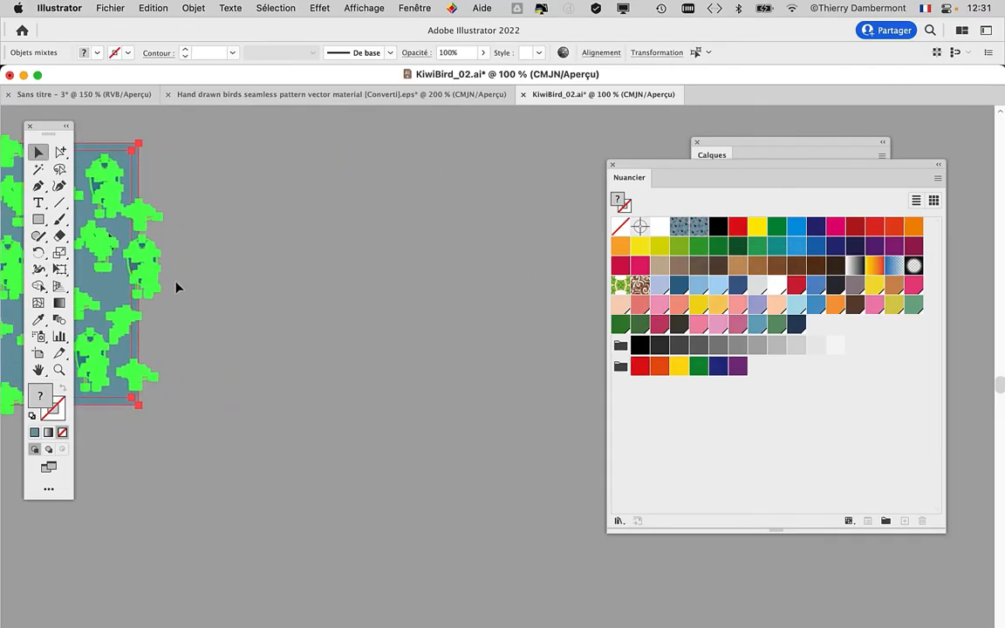
click(38, 219)
drag(219, 142, 550, 488)
click(699, 226)
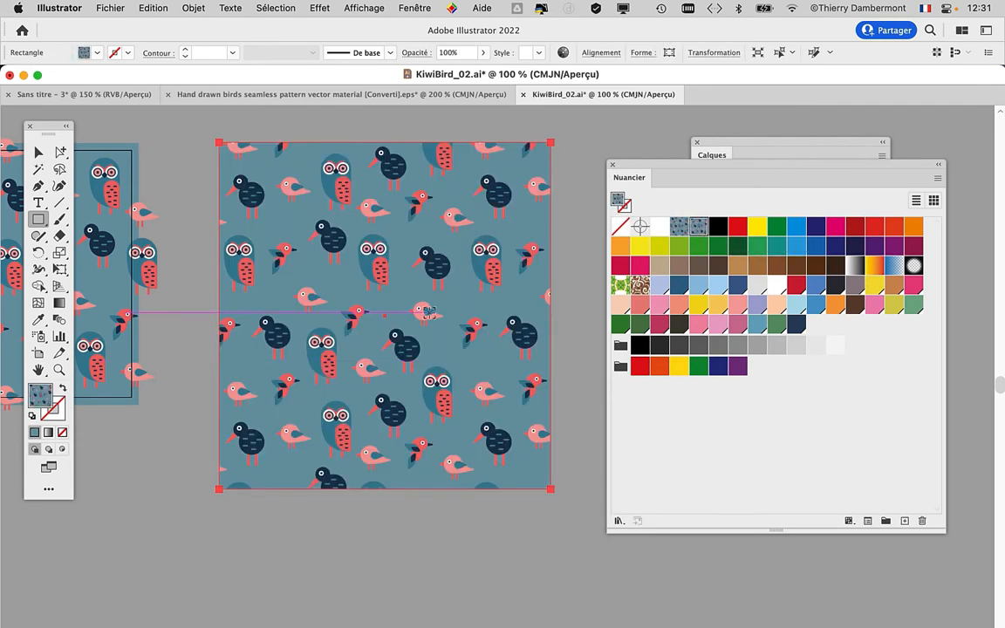
Step: Try to enlarge the pattern-filled rectangle with Free Transform, and undo the scaling
scroll(419, 382, down, 1)
drag(626, 178, 805, 188)
click(38, 152)
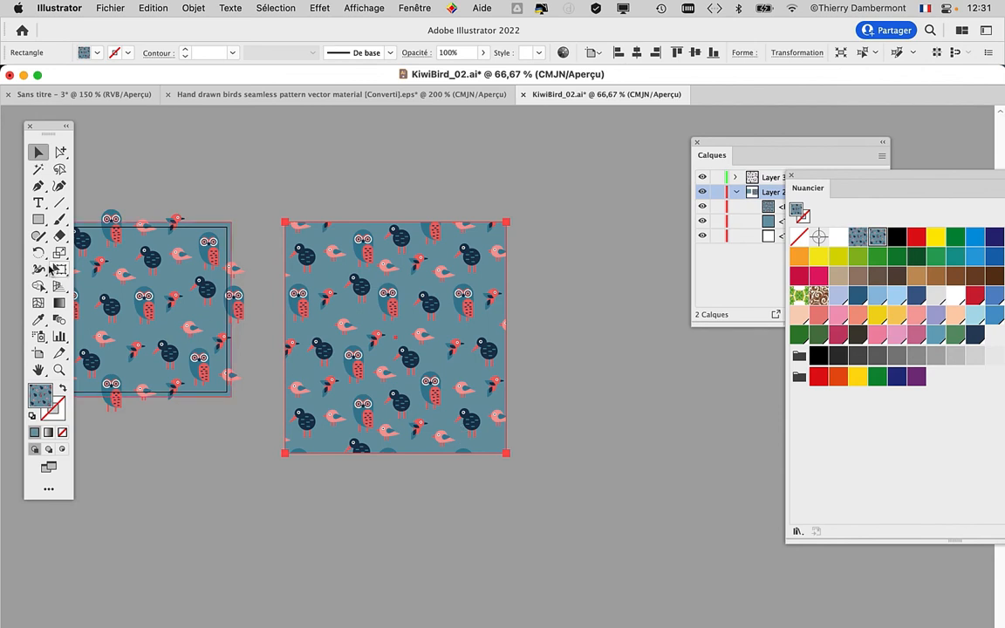
click(59, 269)
drag(504, 455, 598, 515)
key(super+z)
click(39, 153)
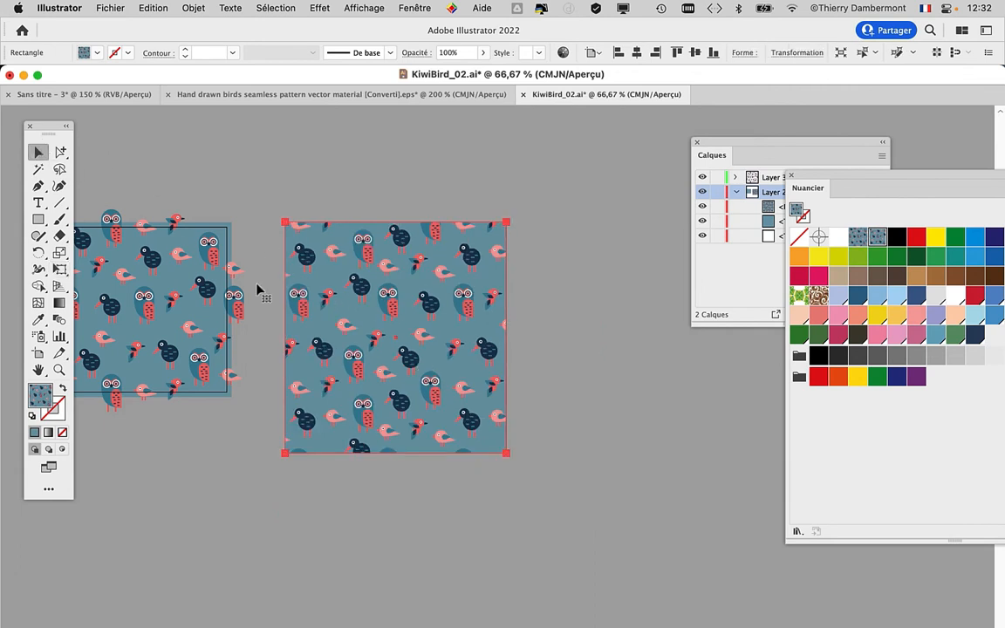
Step: Delete the pattern-filled rectangle beside the artwork
click(258, 286)
click(505, 406)
key(Delete)
Step: Draw a much larger rectangle beside the artwork, filled with the new bird pattern
click(37, 217)
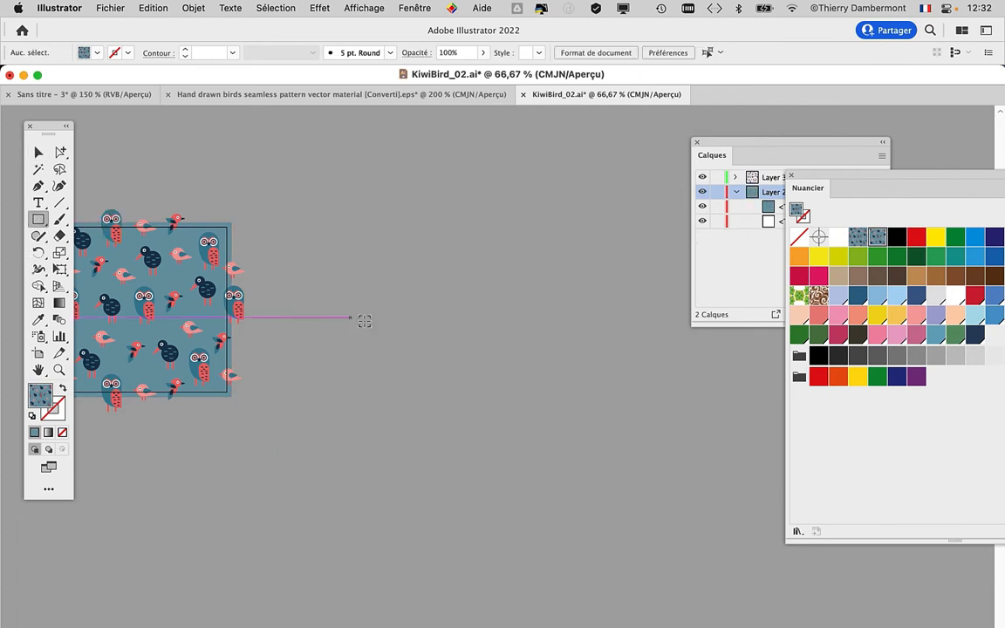
scroll(363, 321, down, 1)
drag(303, 302, 249, 244)
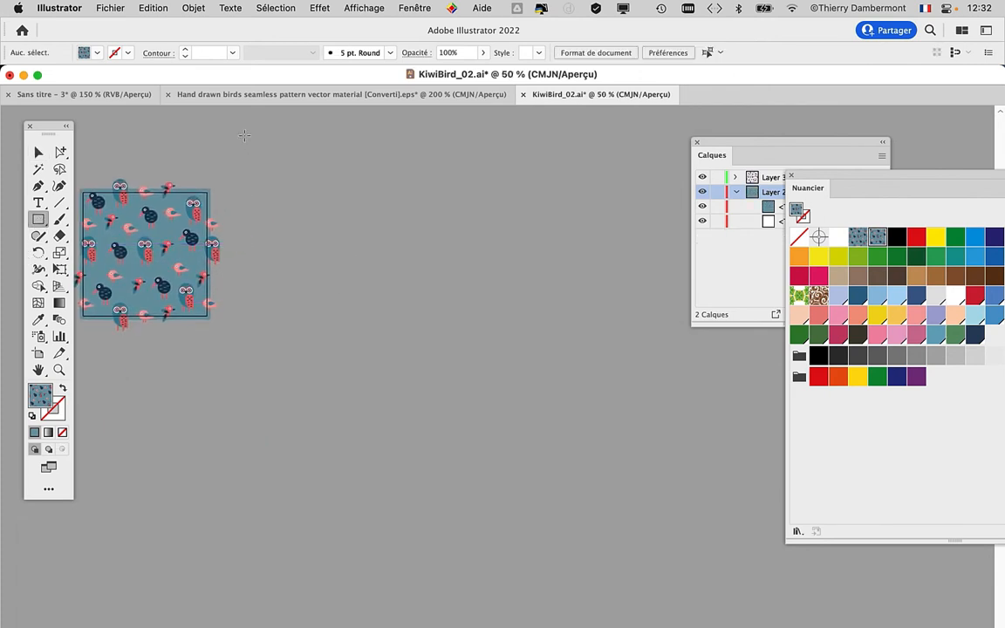
drag(244, 135, 576, 461)
Step: Examine the large rectangle's bird pattern for seams between repeats at 100 % and 200 % zoom
key(super+1)
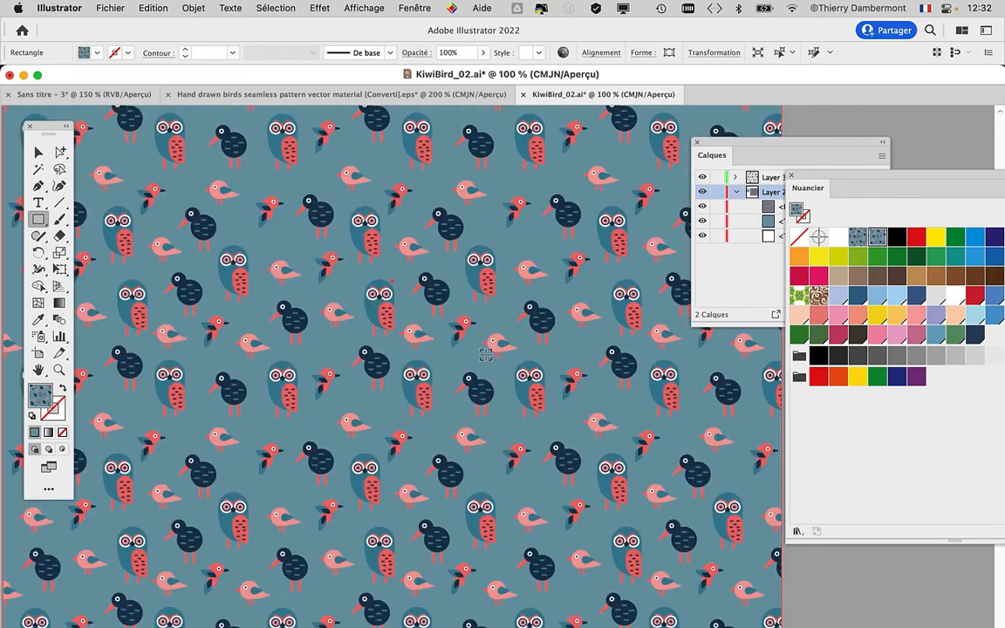
scroll(486, 355, up, 1)
drag(586, 346, 364, 512)
drag(507, 294, 446, 530)
scroll(419, 444, up, 1)
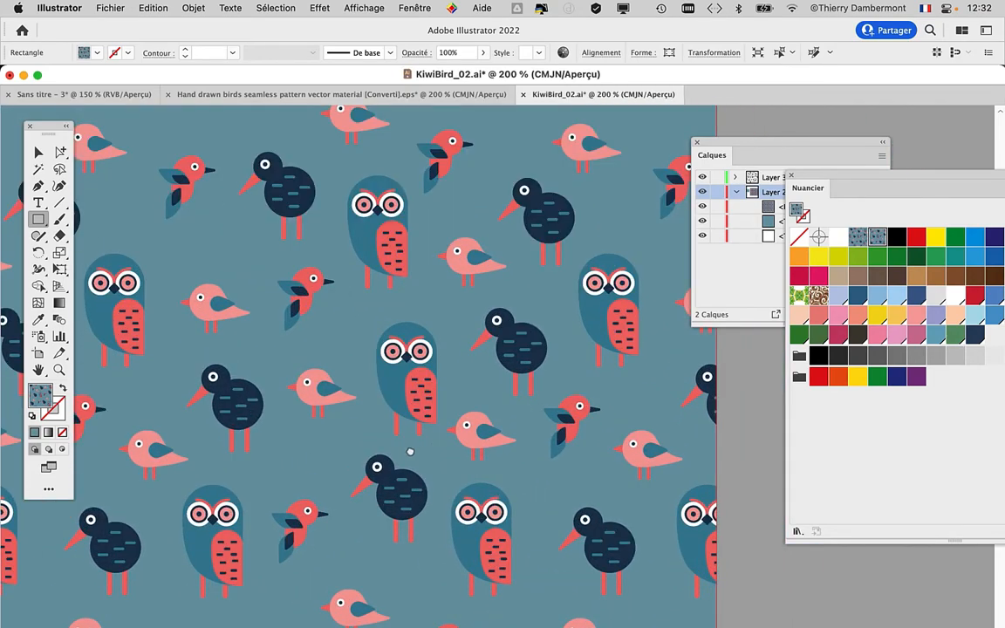
drag(410, 451, 361, 499)
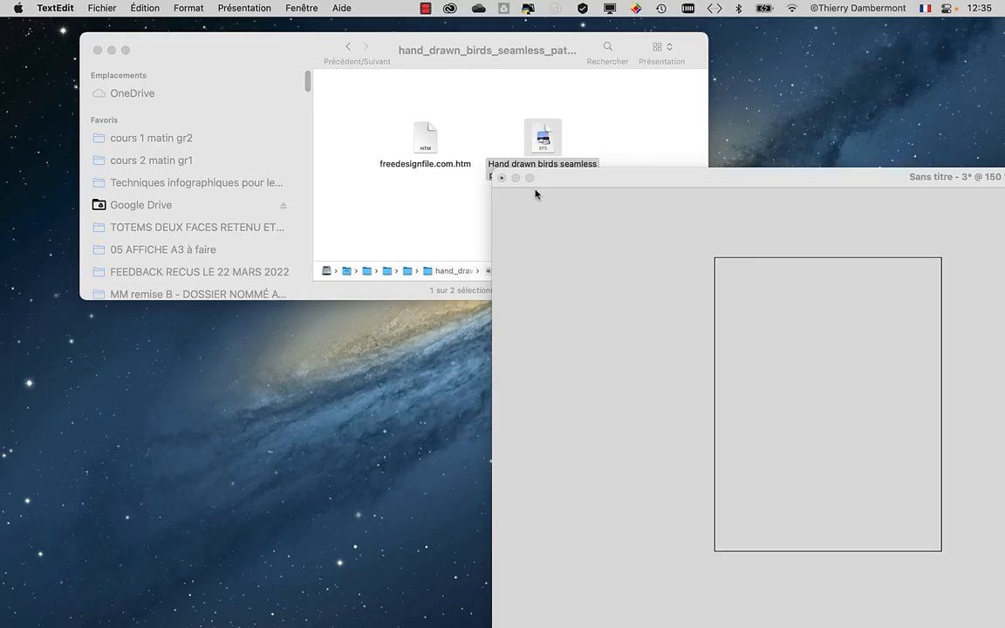
Step: Move the Sans titre - 3 document window aside and switch to the Finder folder containing the hand-drawn birds EPS file
click(543, 182)
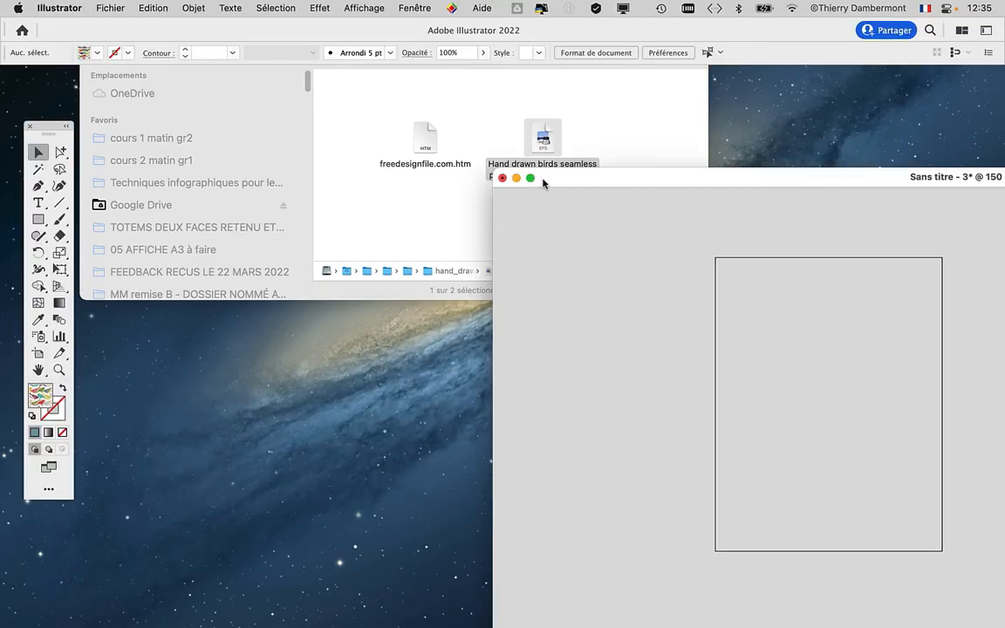
drag(558, 181, 151, 105)
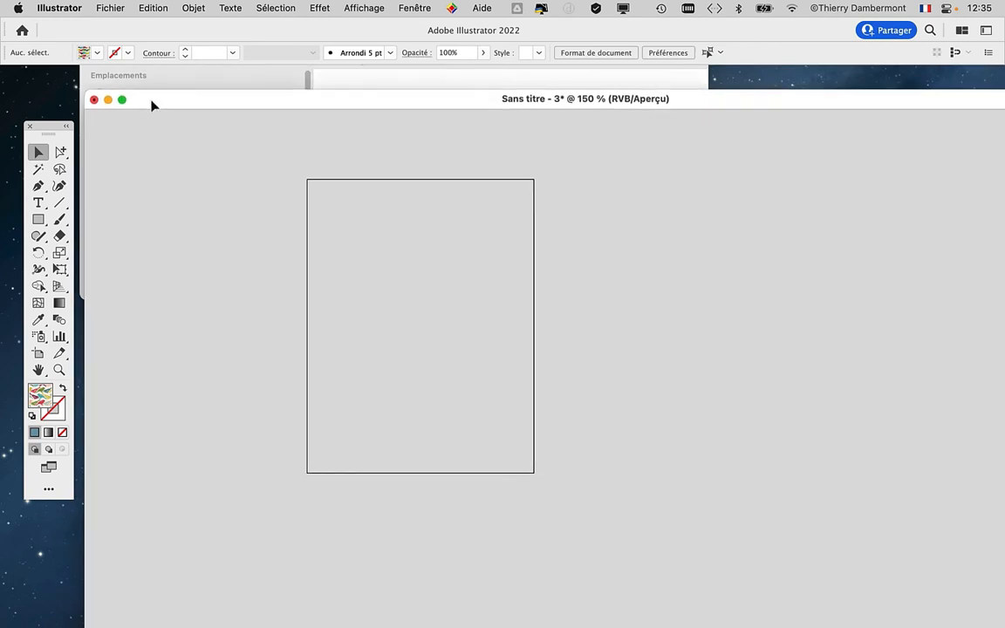
scroll(457, 314, down, 1)
drag(403, 312, 434, 380)
drag(204, 100, 725, 97)
click(531, 92)
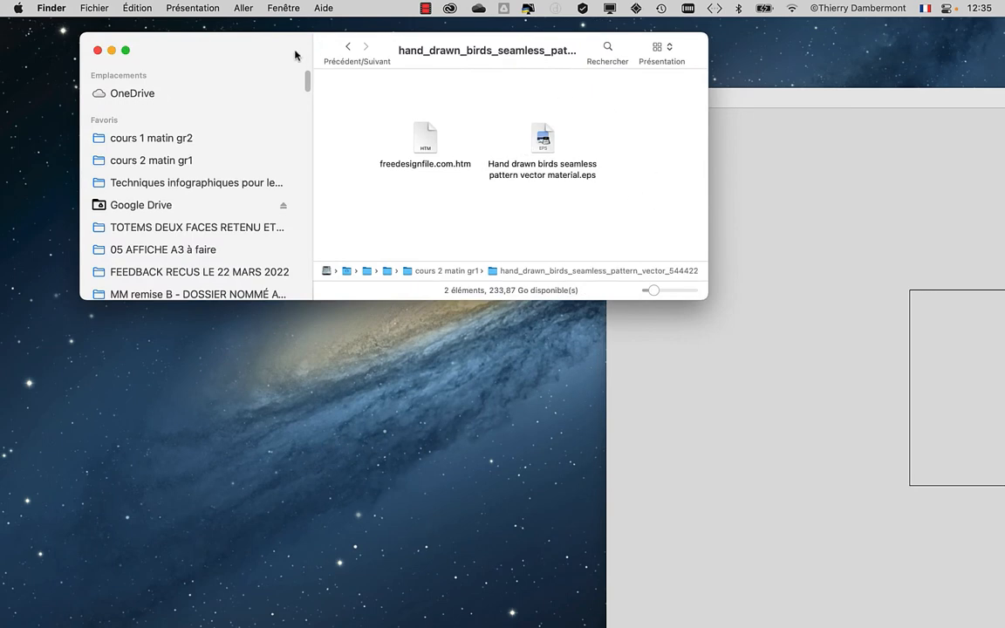
Step: Place Hand drawn birds seamless pattern vector material.eps from the Finder folder into the Sans titre - 3 document beside the artboard
drag(295, 55, 123, 56)
click(373, 150)
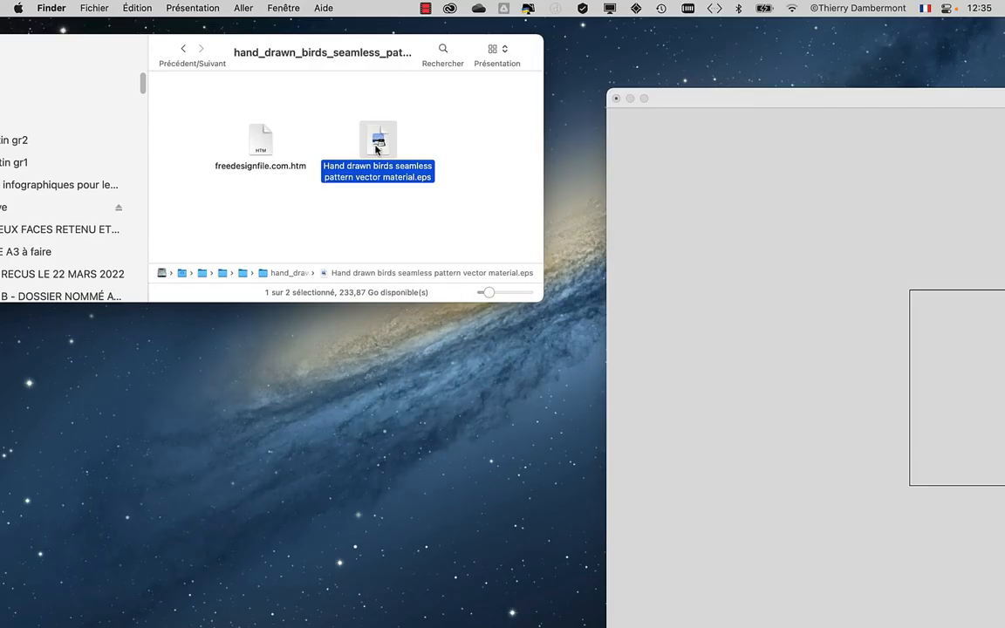
drag(375, 150, 751, 275)
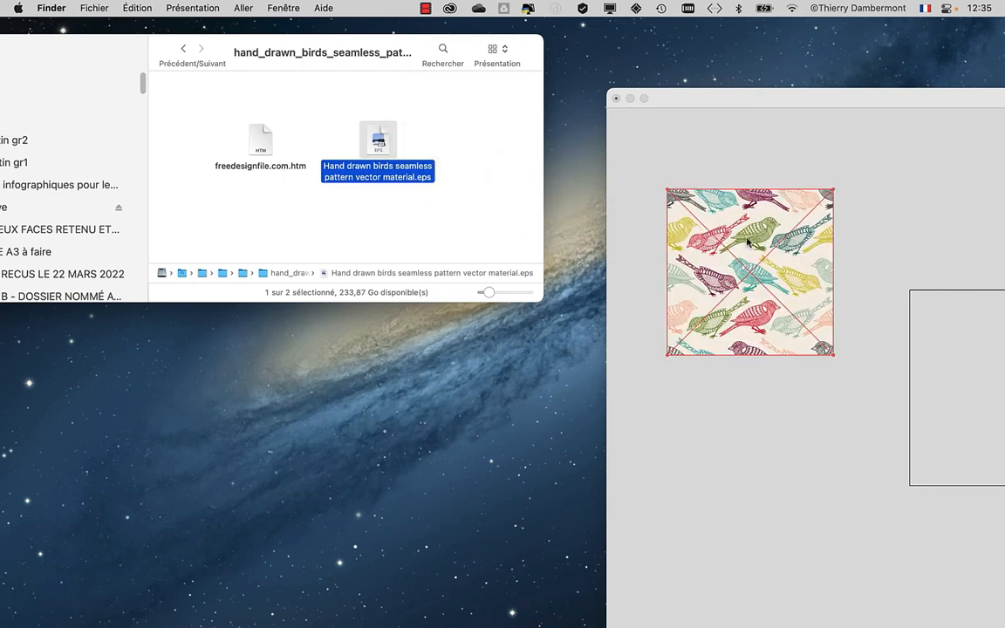
drag(703, 105, 215, 86)
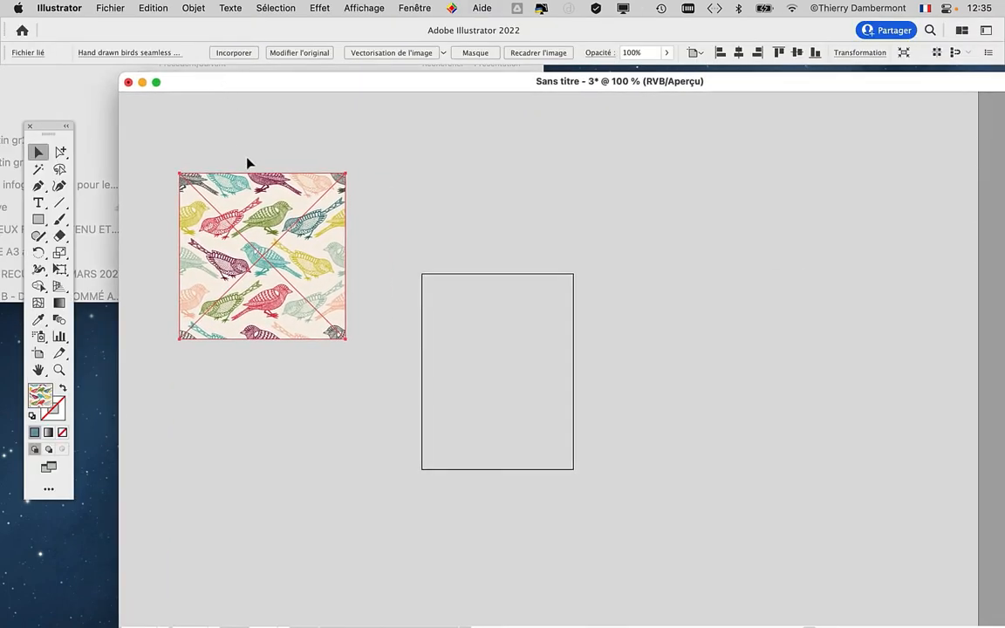
Step: Move the placed birds image over the artboard and delete it
drag(243, 206, 545, 224)
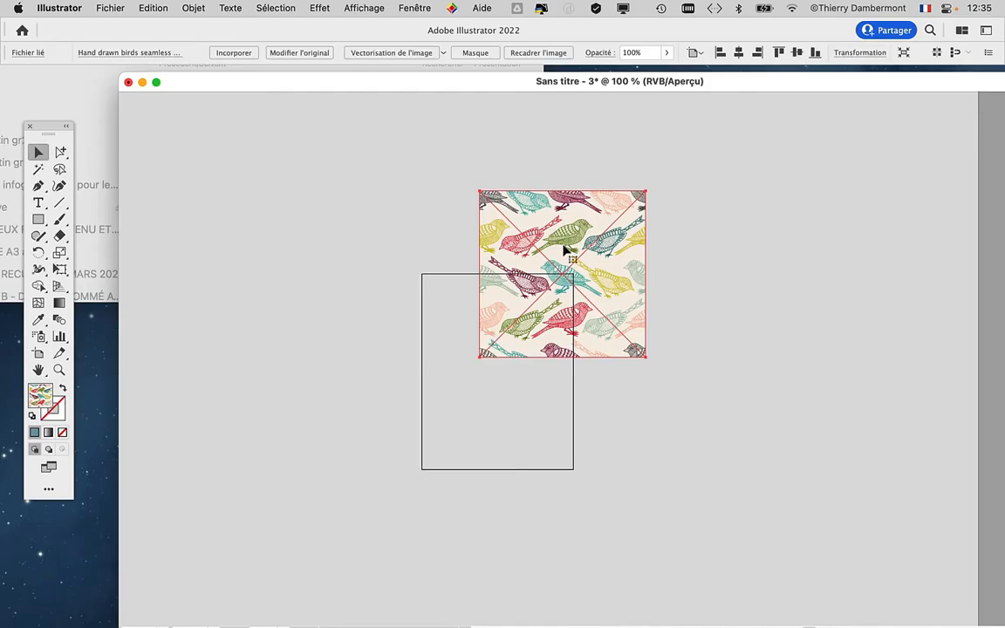
drag(563, 250, 419, 272)
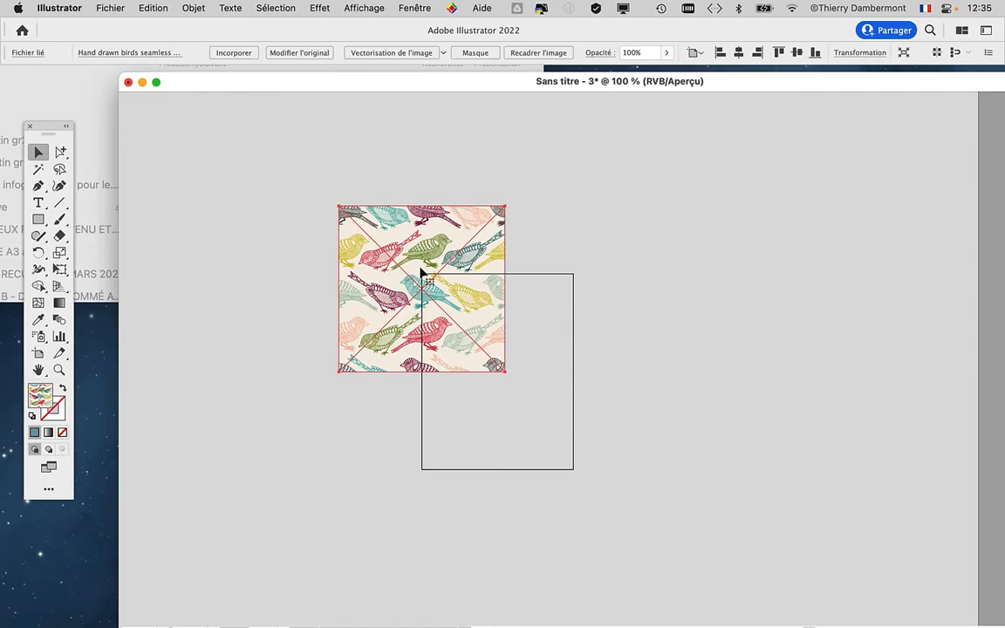
key(Delete)
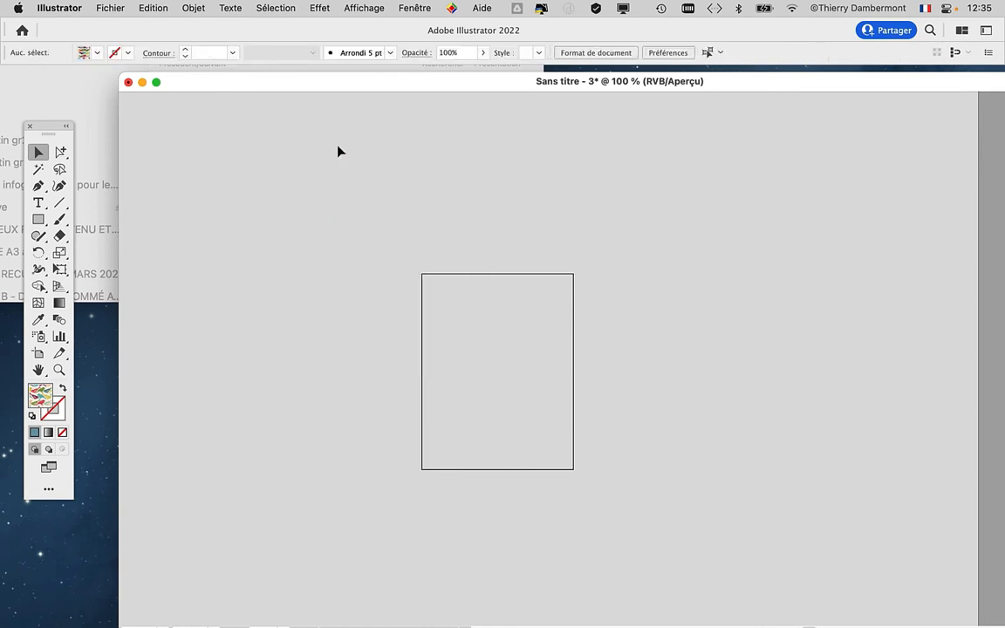
drag(251, 83, 139, 79)
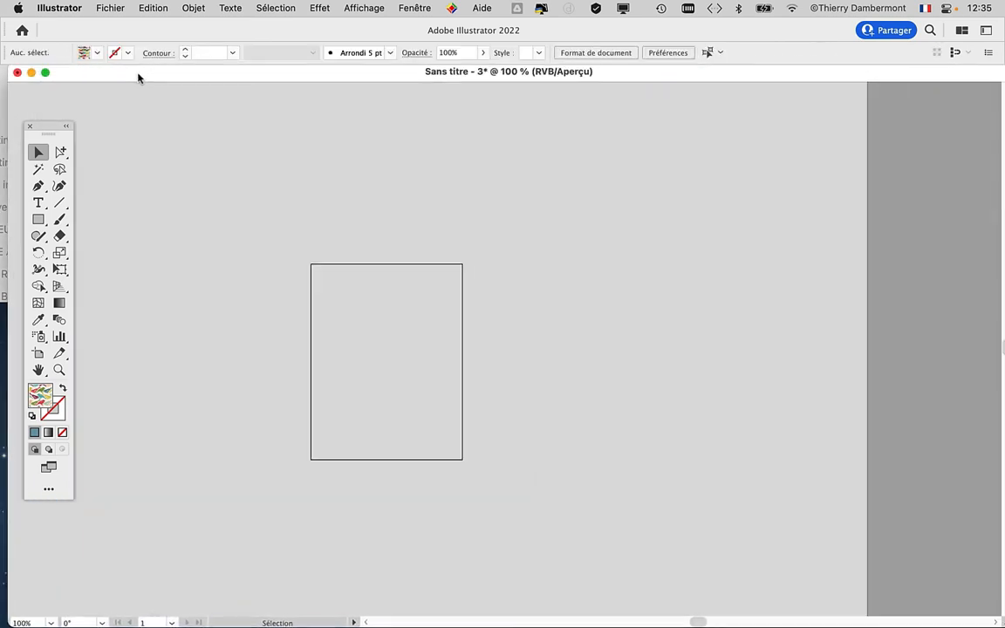
Step: Import Hand drawn birds seamless pattern vector material.eps as a linked file from the hand_drawn_birds folder and place it over the artboard
click(110, 7)
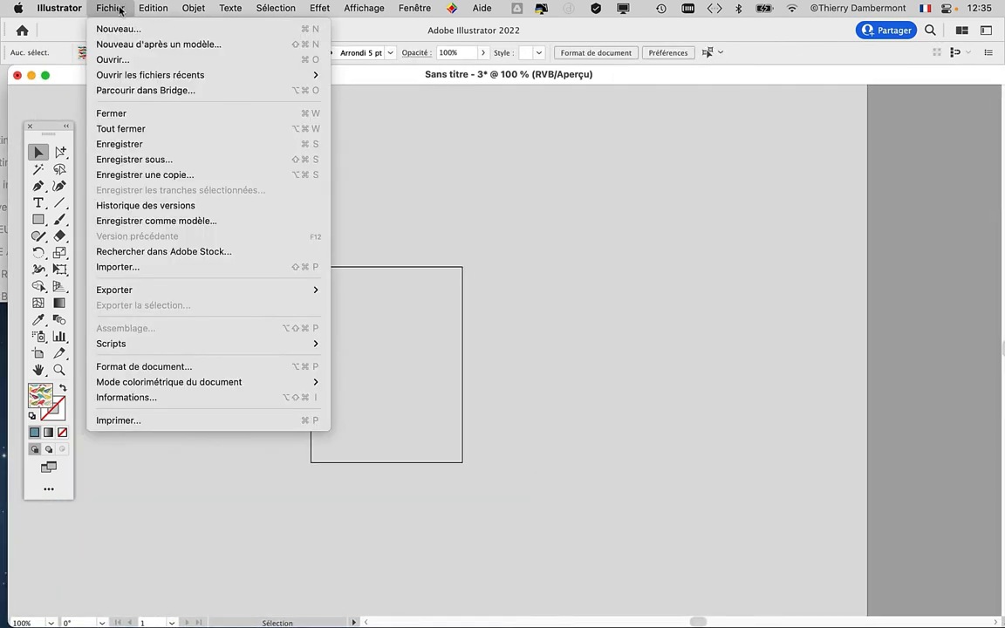
click(122, 267)
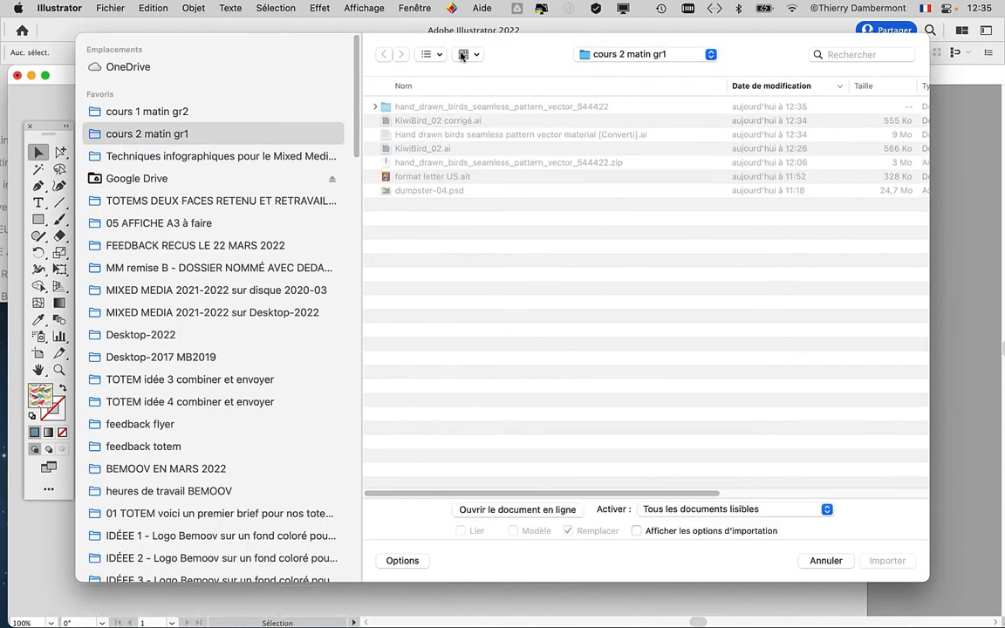
click(439, 55)
click(440, 113)
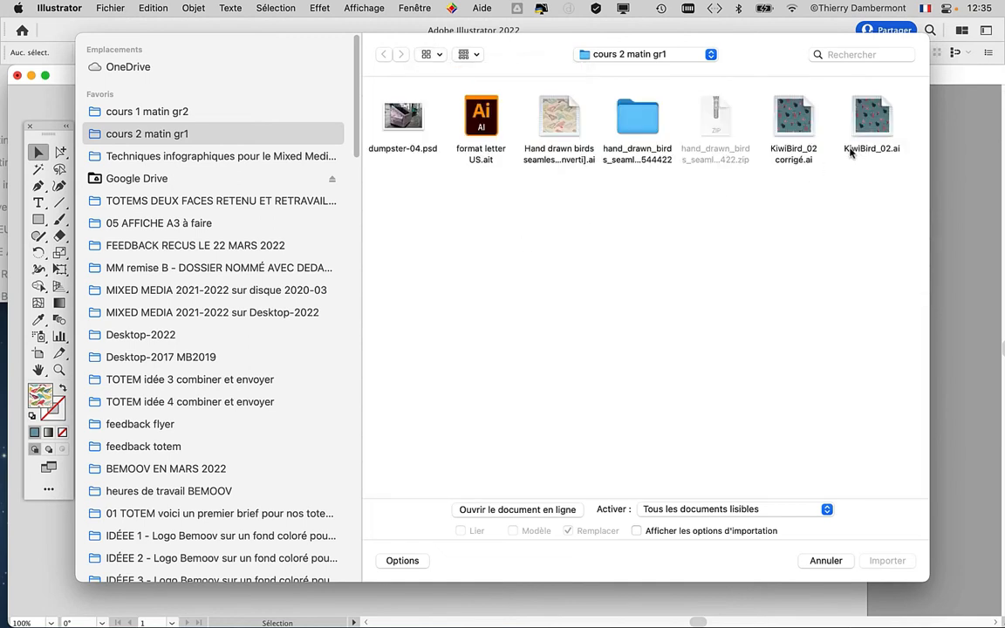
double_click(634, 129)
click(480, 122)
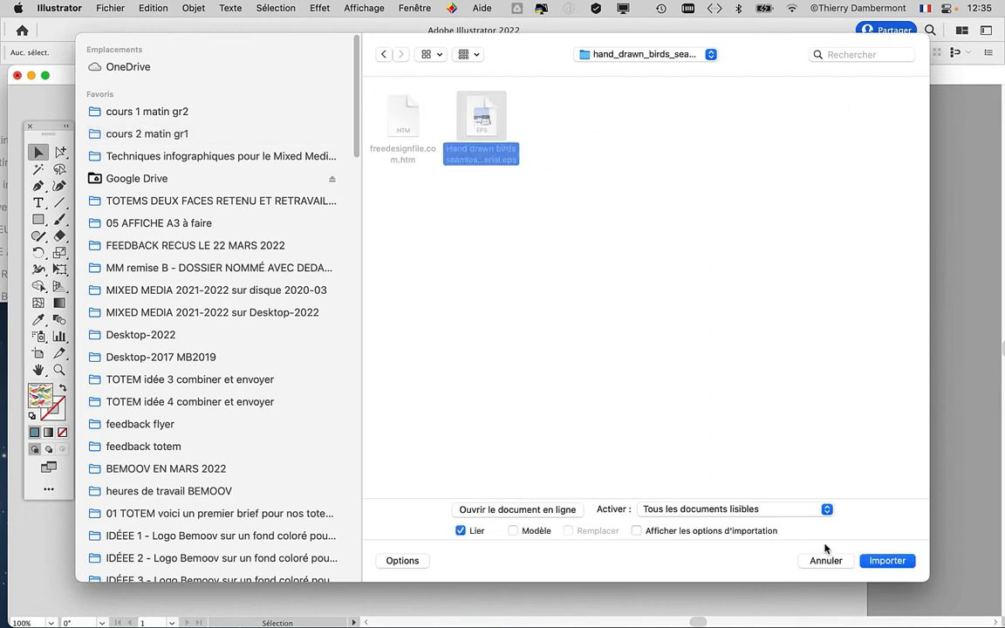
click(886, 560)
drag(270, 181, 553, 390)
Step: Delete the linked birds image from the artboard
scroll(324, 269, up, 2)
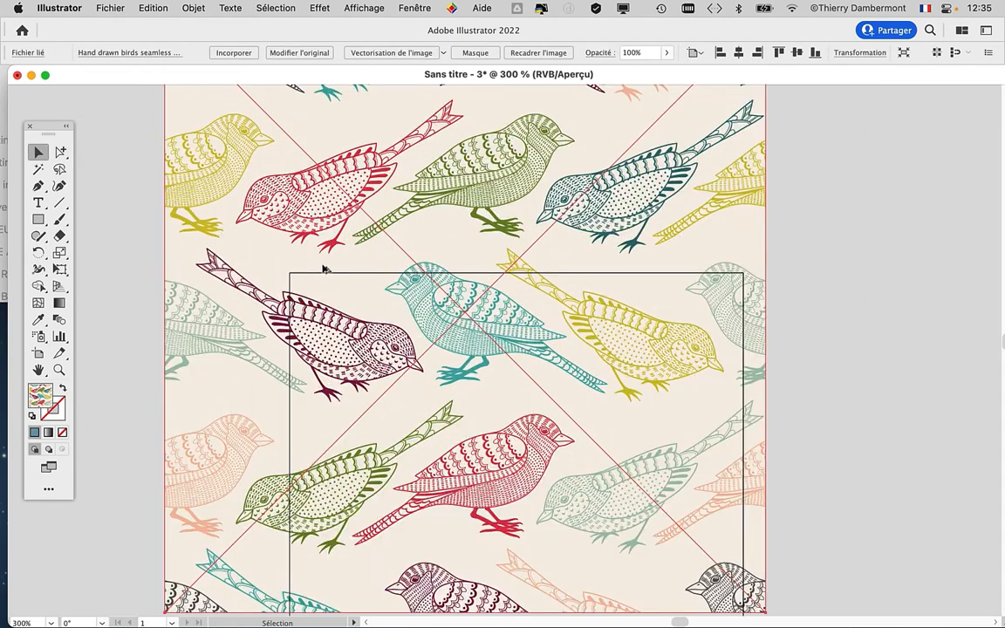
scroll(324, 270, down, 1)
key(Delete)
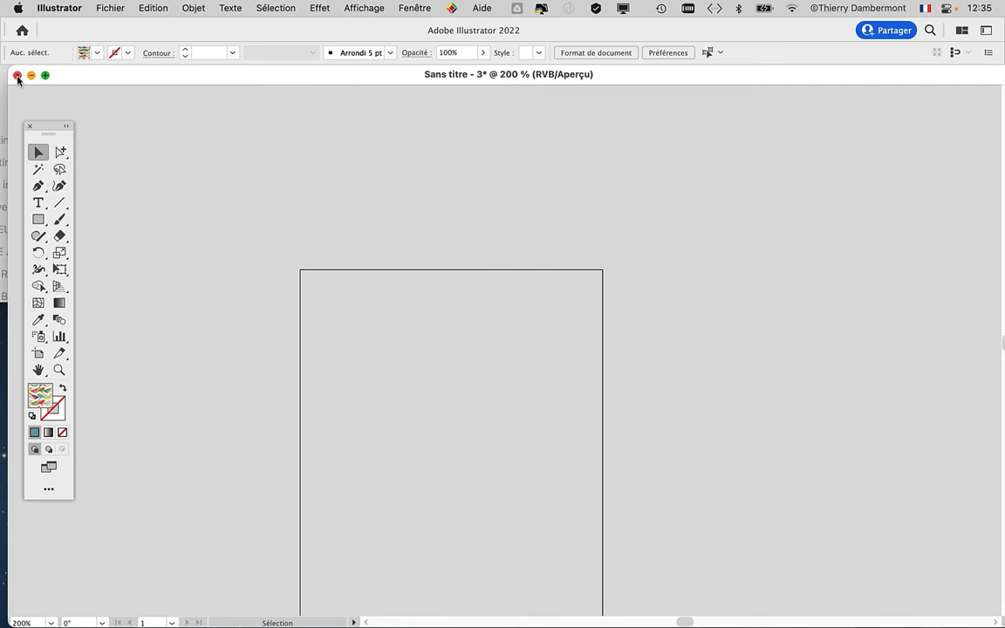
Step: Close the Sans titre - 3 document without saving it
click(45, 75)
drag(218, 111, 561, 197)
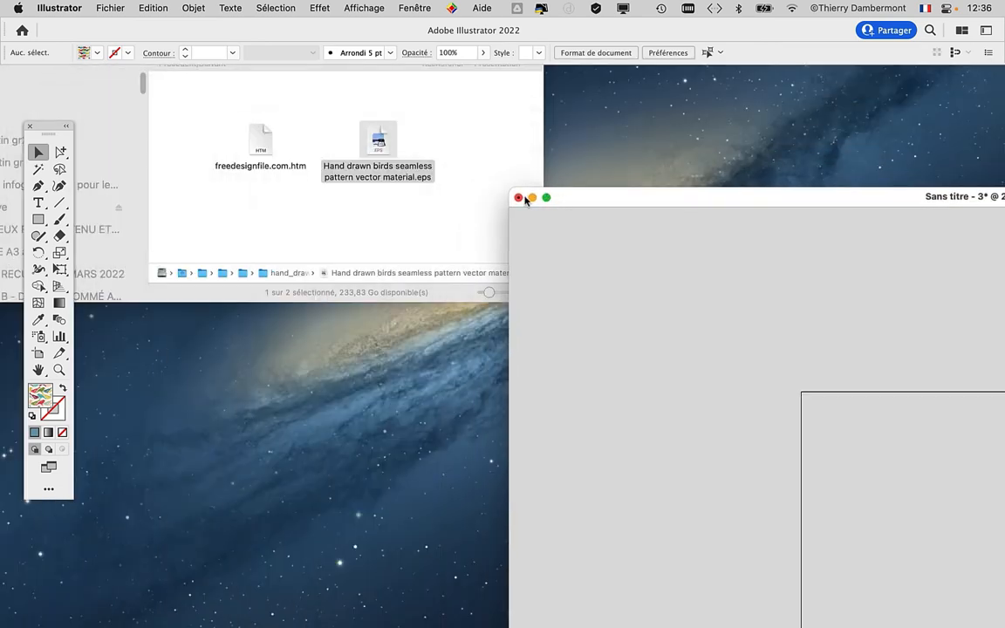
click(518, 197)
click(504, 359)
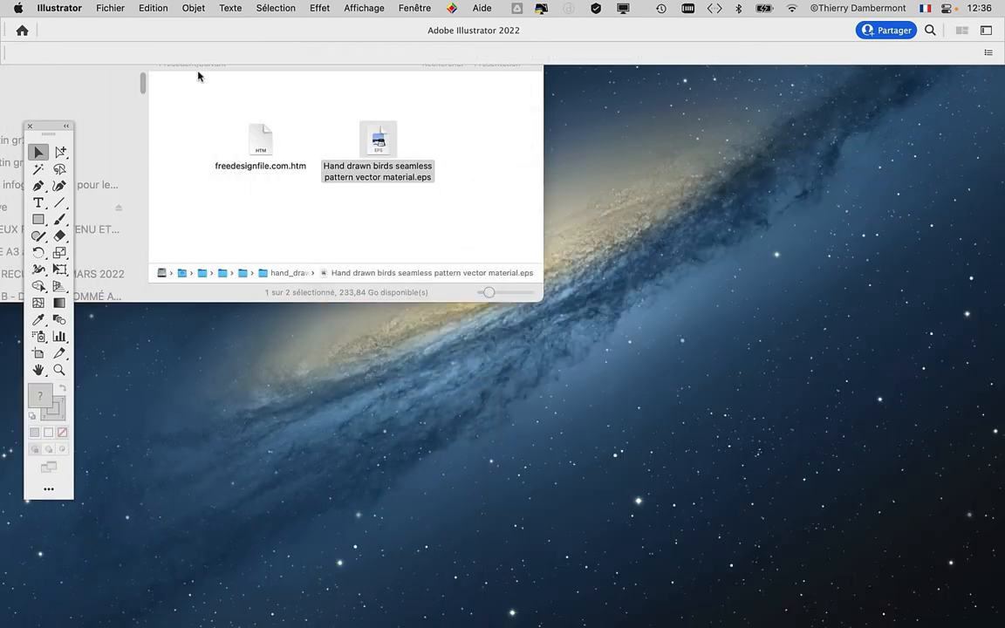
Step: Open Hand drawn birds seamless pattern vector material.eps directly as its own document
click(111, 8)
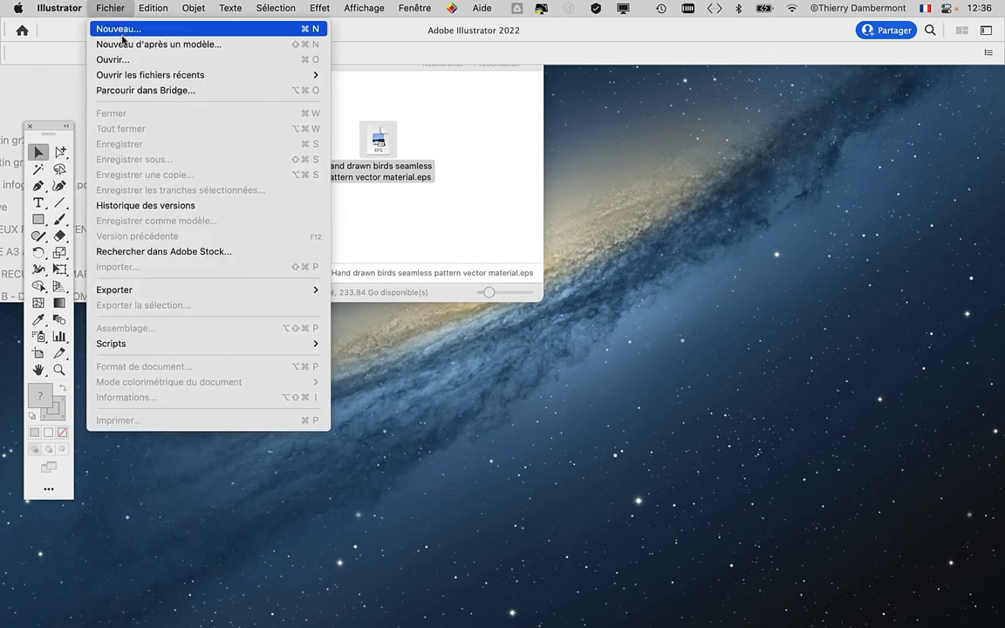
click(131, 60)
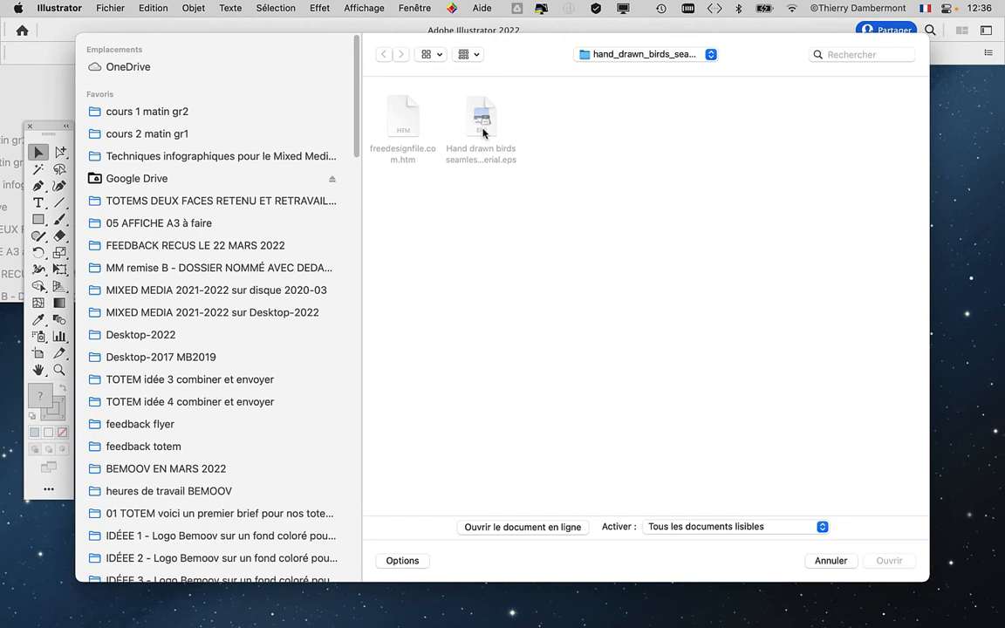
click(482, 132)
click(888, 561)
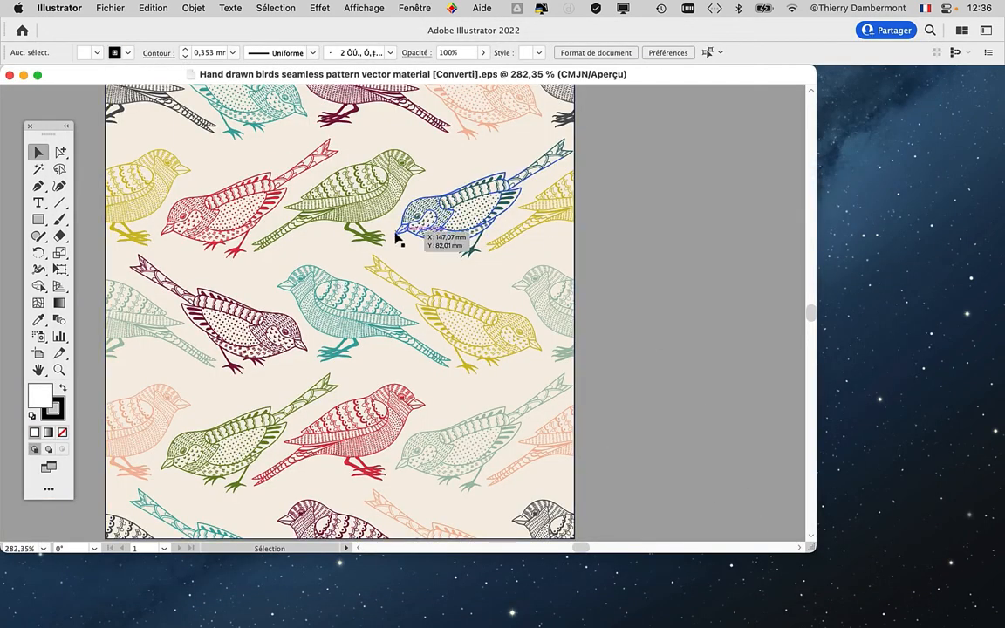
Step: Select the bird artwork to inspect its paths, deselect it and enlarge the document window
click(355, 203)
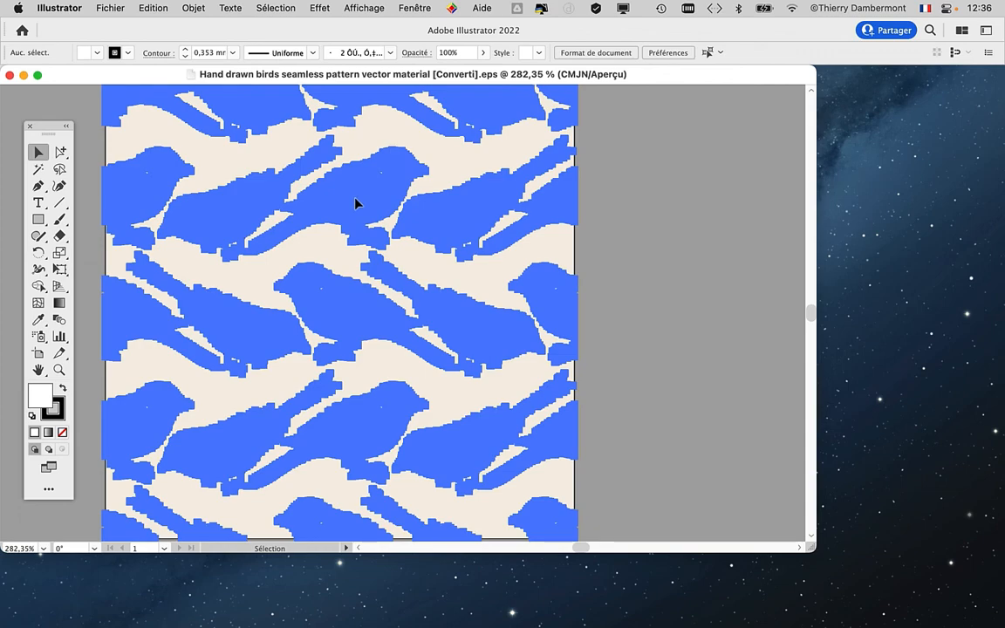
click(597, 336)
drag(812, 550, 900, 603)
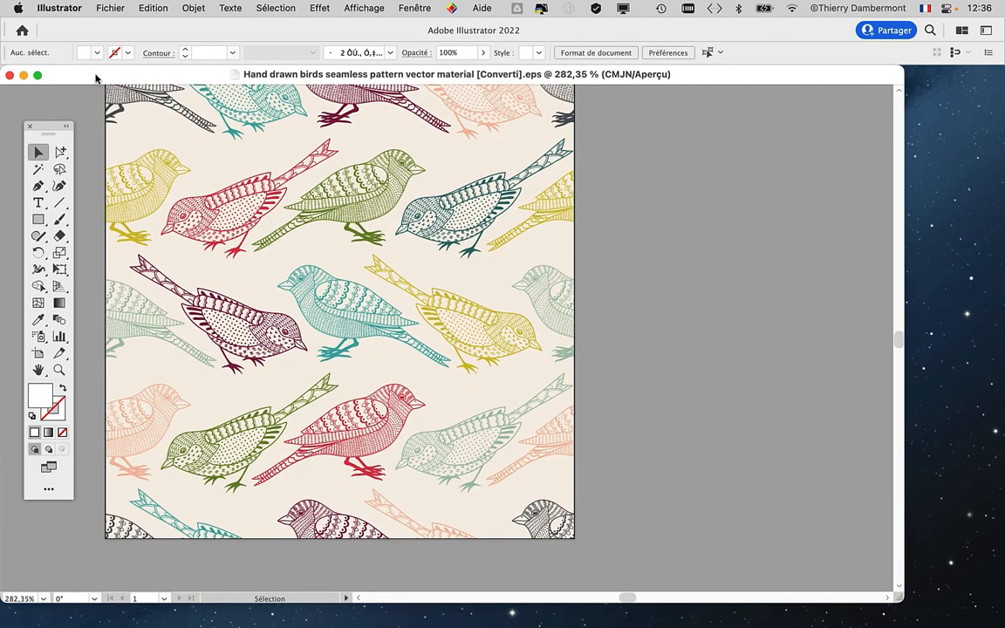
Step: Switch to the Finder folder to look at the hand-drawn birds EPS file, and return to its open Illustrator document
drag(70, 75, 549, 224)
click(395, 192)
click(377, 140)
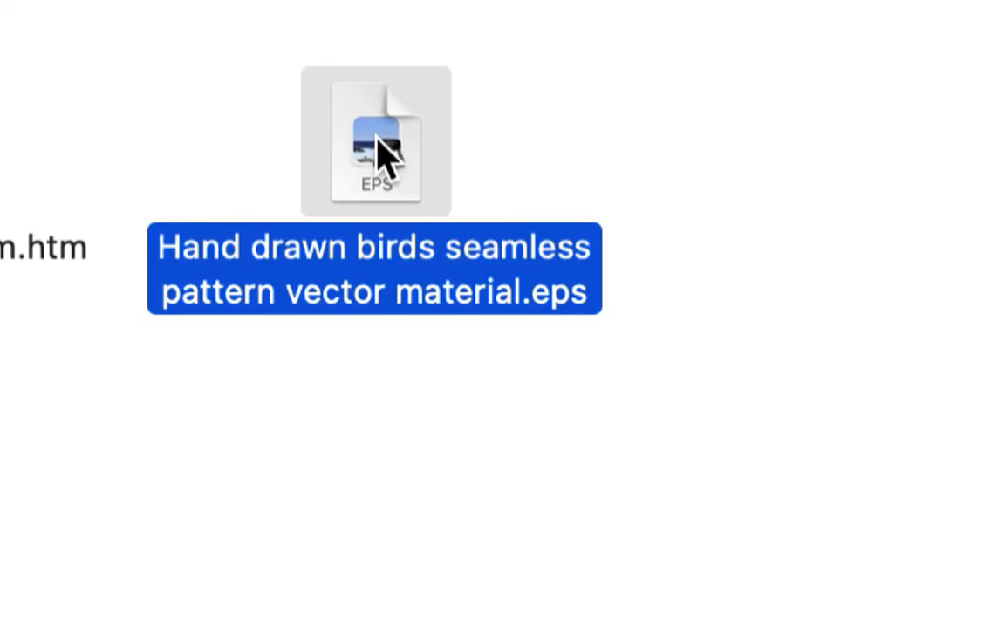
drag(385, 154, 294, 141)
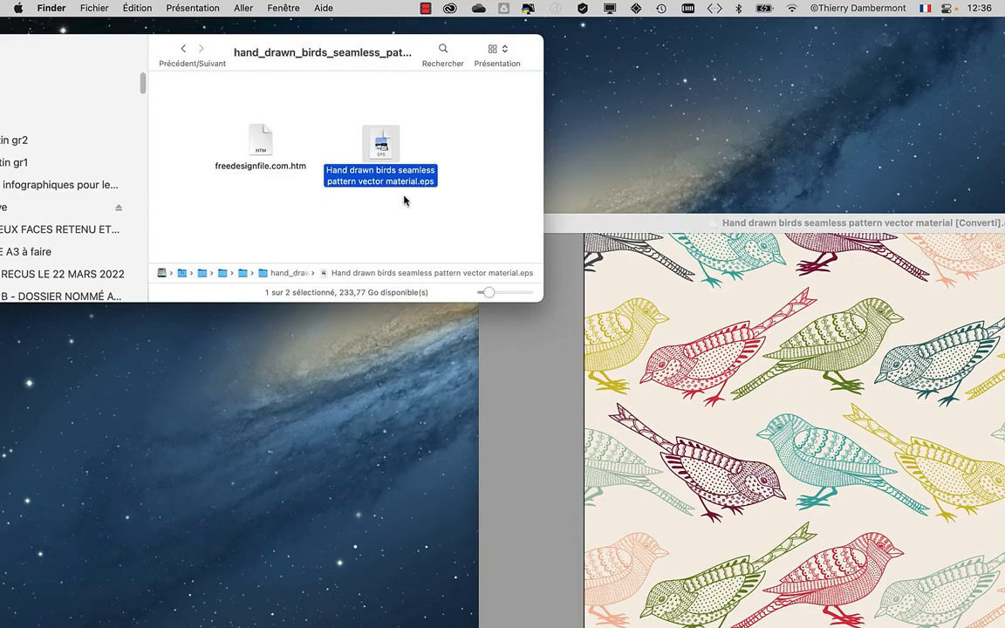
drag(101, 45, 218, 58)
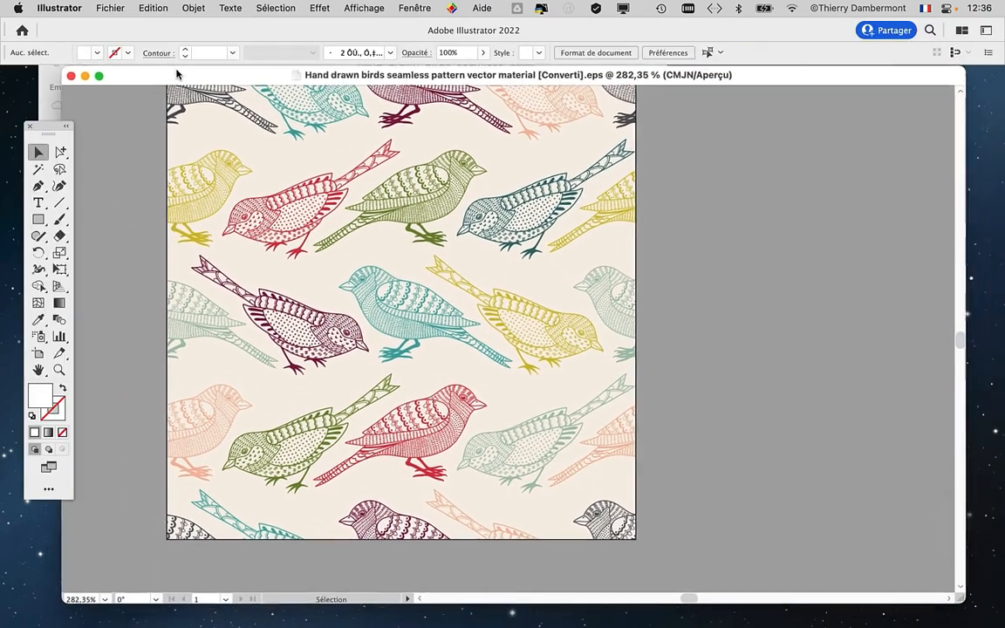
drag(176, 74, 165, 76)
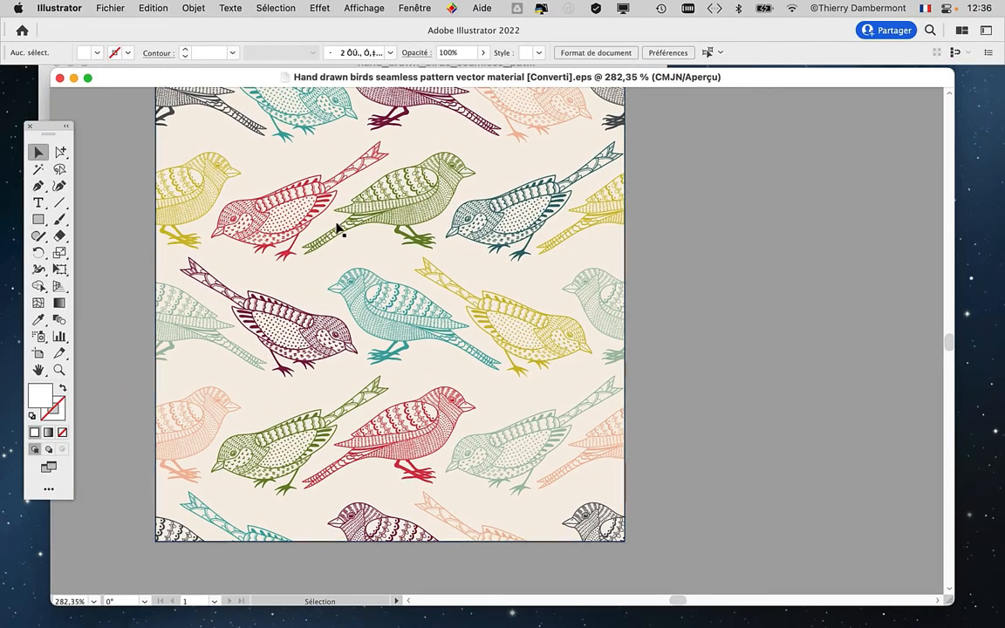
Step: Examine the birds' vector paths in outline mode at up to 8500 % zoom, and return to the colour preview
scroll(378, 265, down, 1)
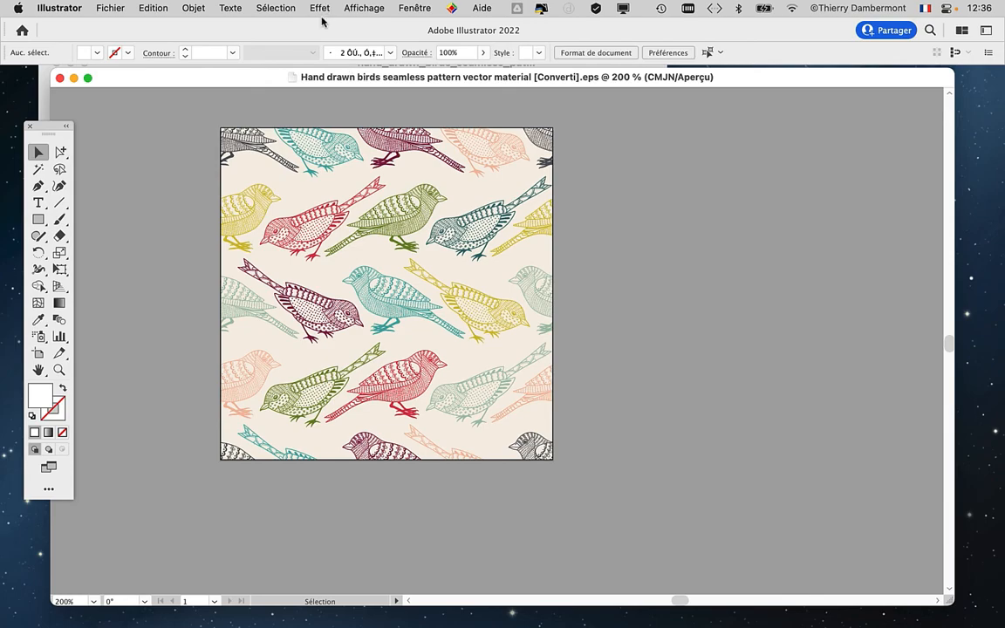
key(super+y)
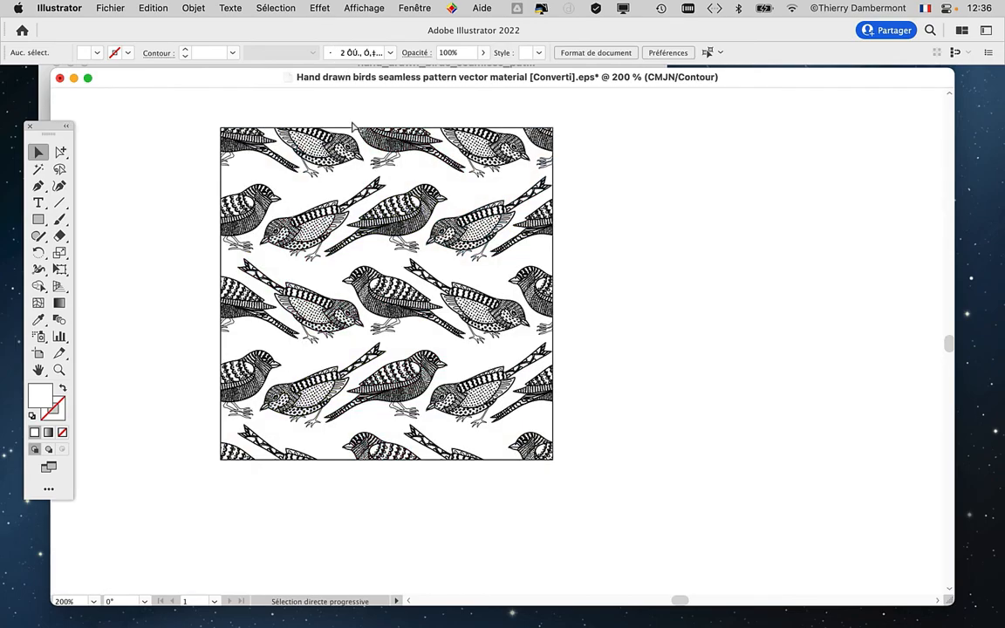
scroll(397, 222, up, 3)
scroll(398, 222, up, 2)
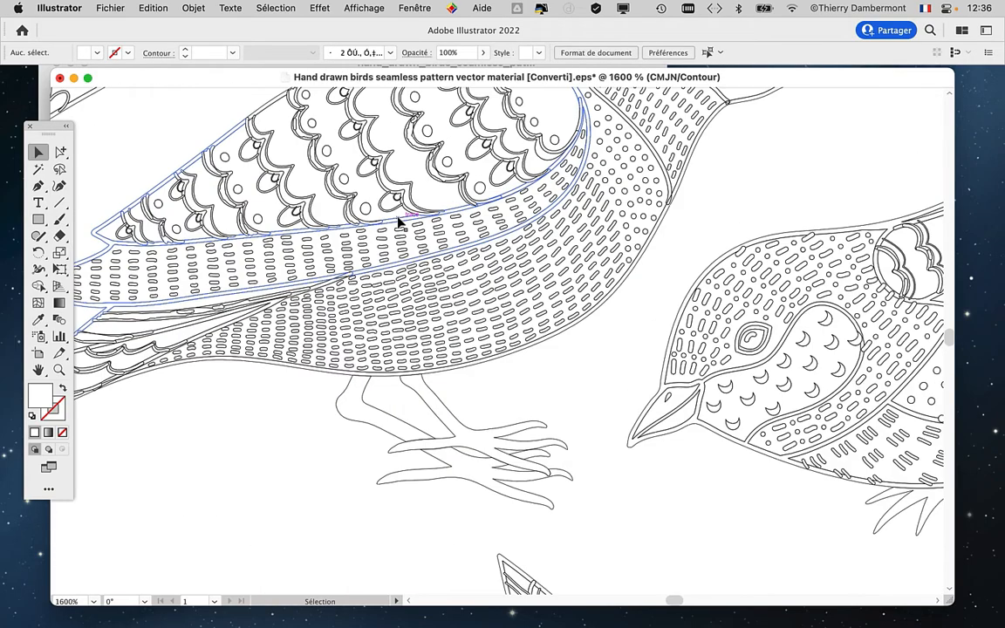
scroll(397, 222, up, 4)
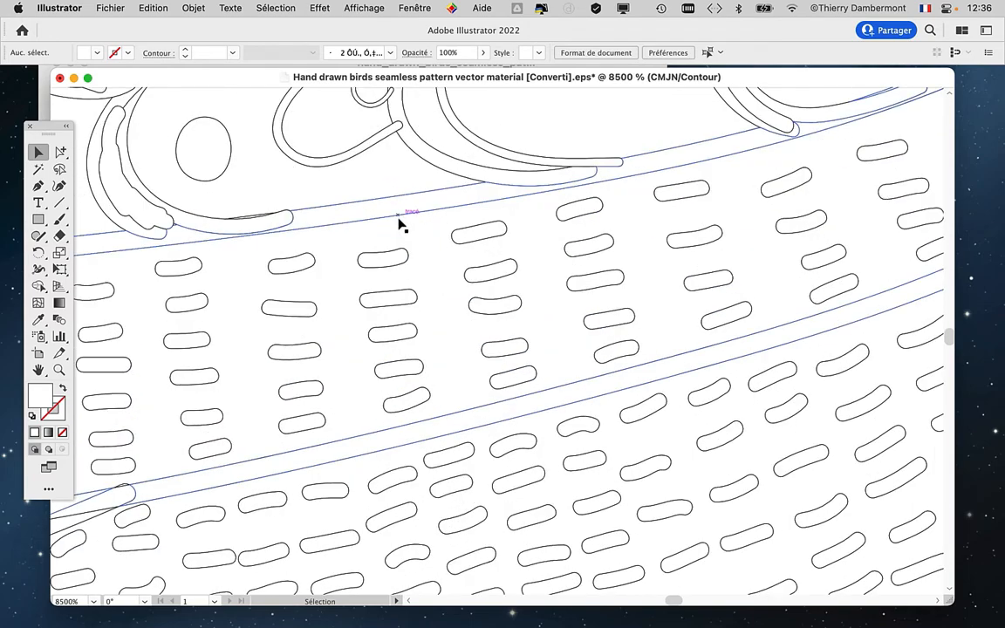
scroll(397, 225, down, 1)
key(super+y)
scroll(397, 225, down, 3)
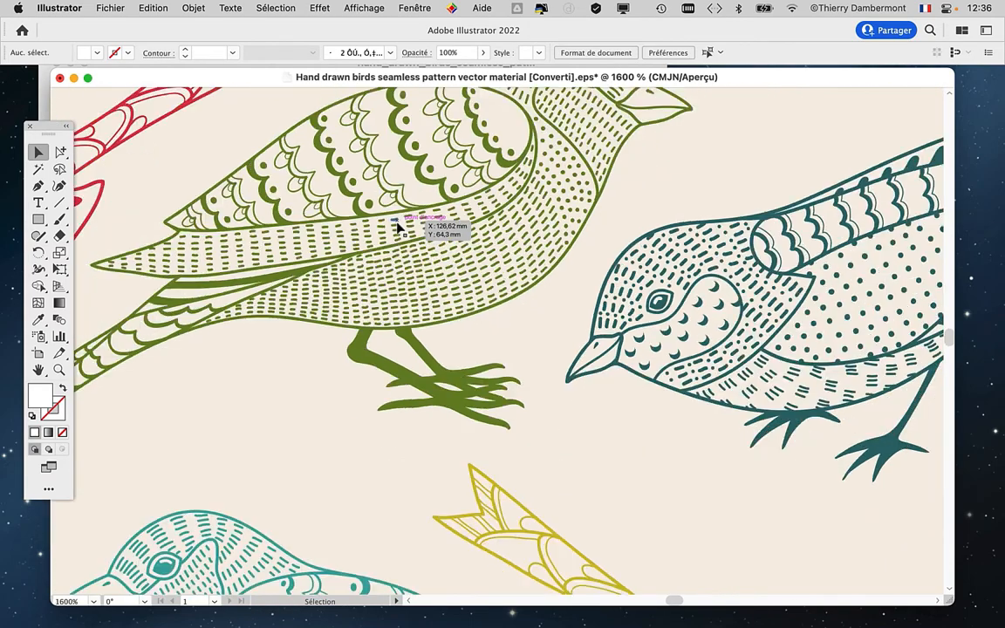
scroll(397, 225, down, 7)
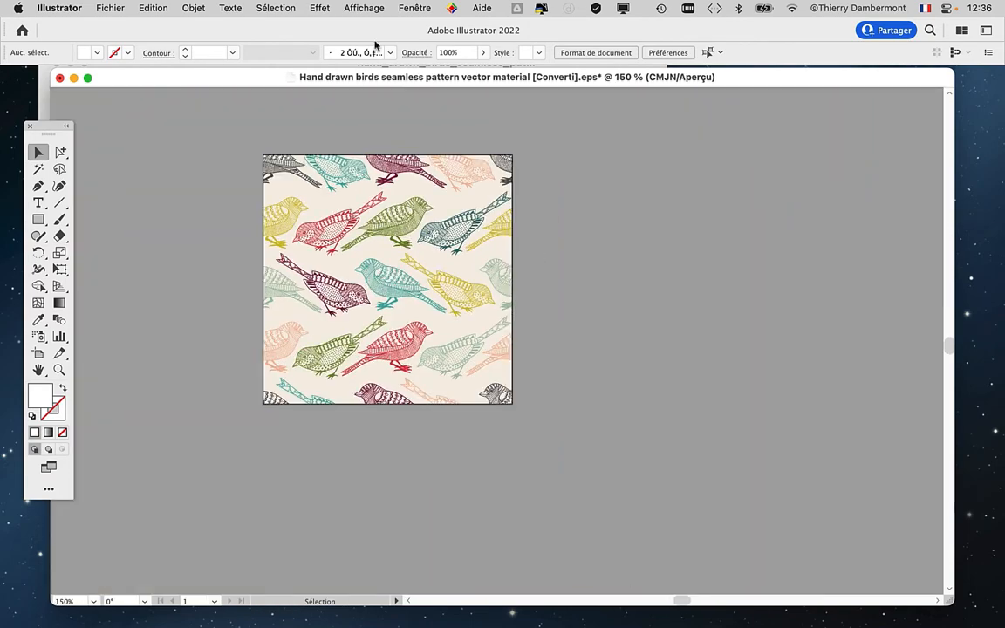
Step: Show the whole bird artwork as outlines (Tracés) and switch it back to preview (Aperçu)
click(363, 7)
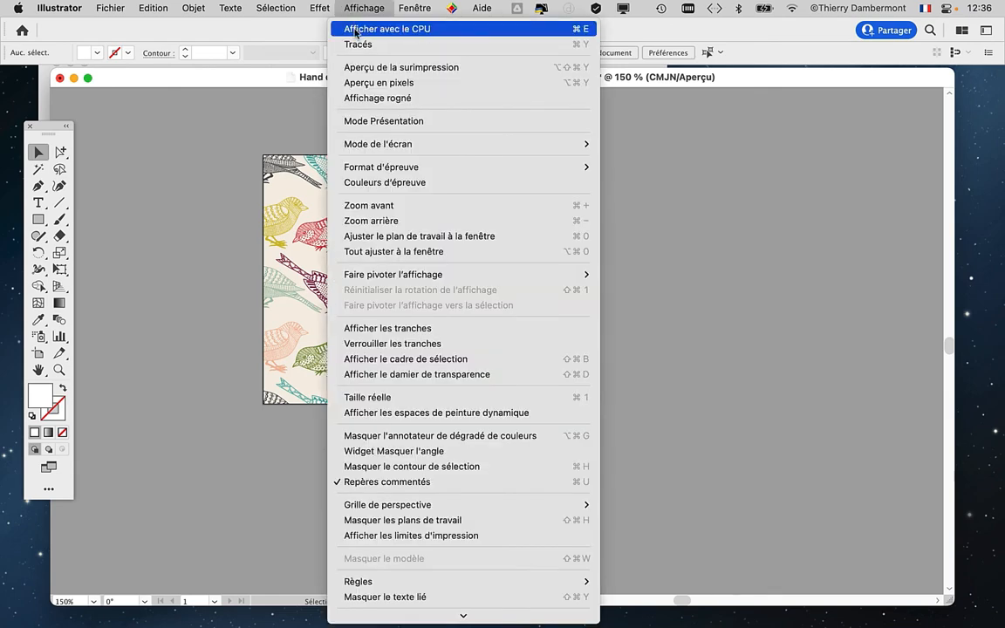
click(356, 43)
click(364, 8)
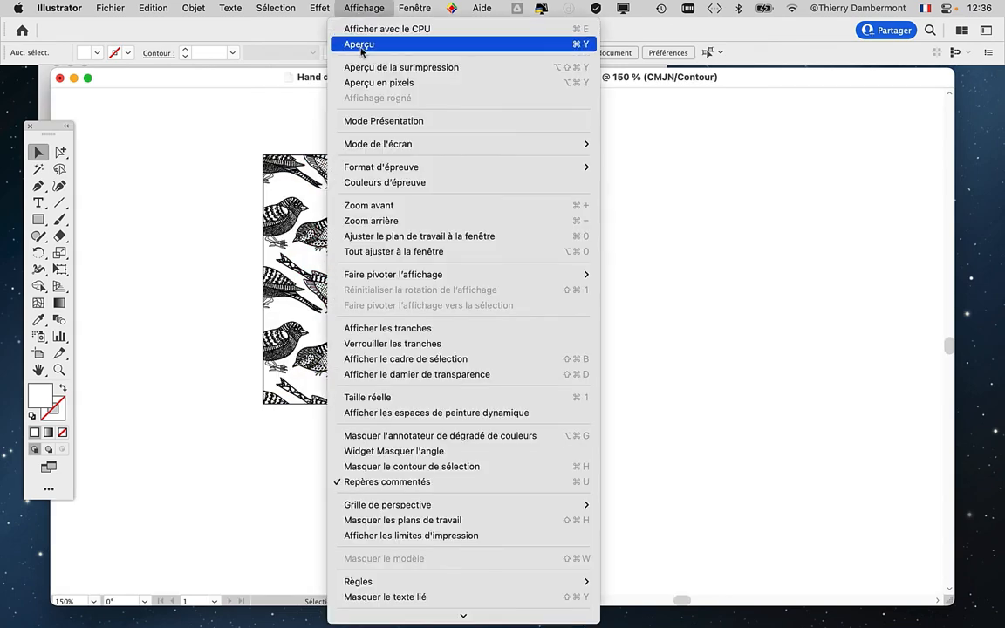
click(360, 45)
scroll(400, 220, up, 1)
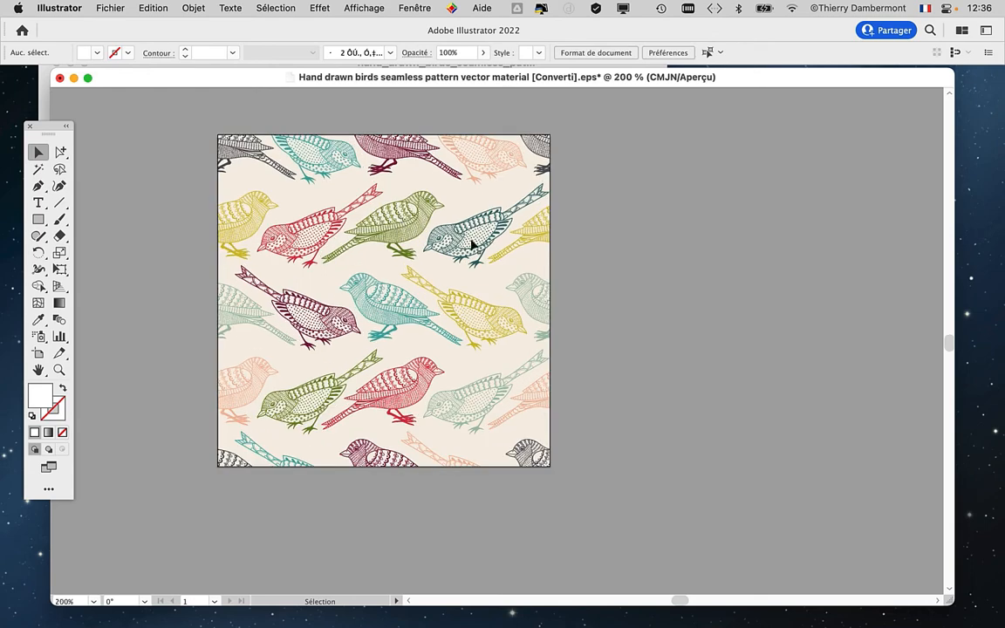
scroll(585, 289, up, 1)
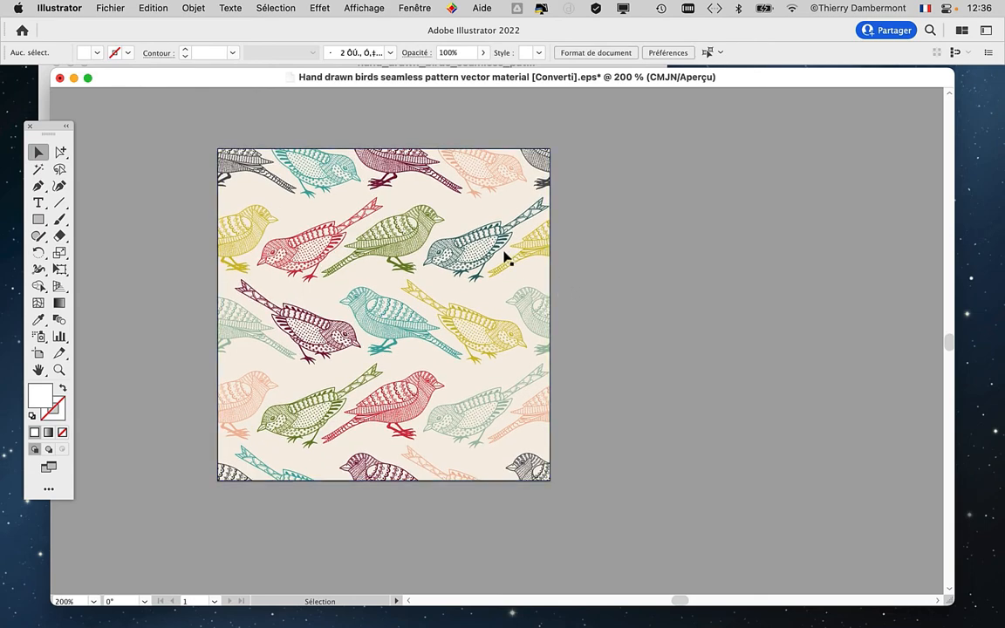
scroll(507, 260, up, 1)
scroll(630, 320, down, 1)
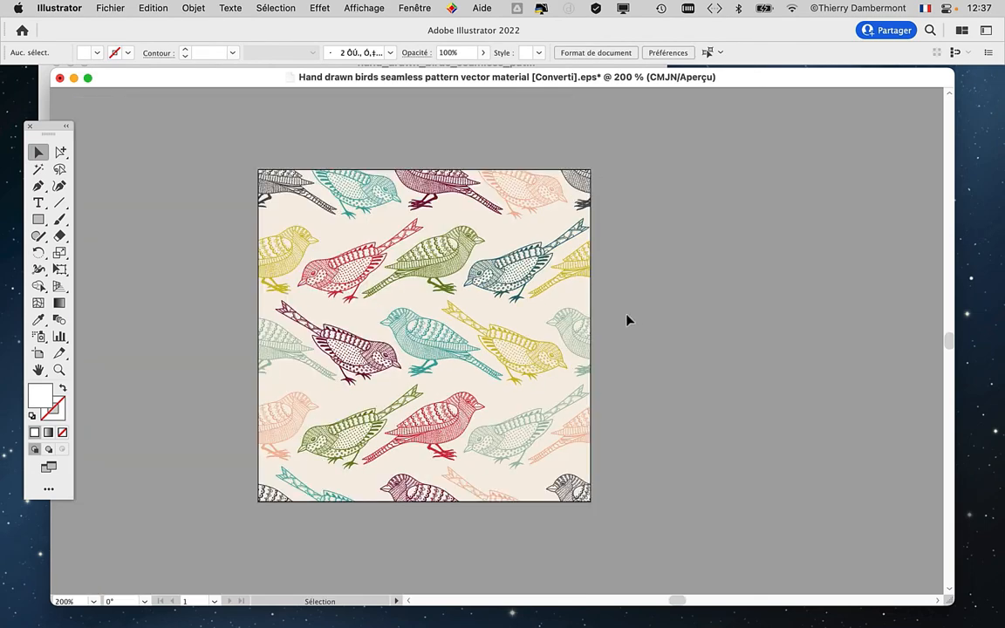
Step: Close the converted hand-drawn birds EPS document
scroll(543, 294, right, 3)
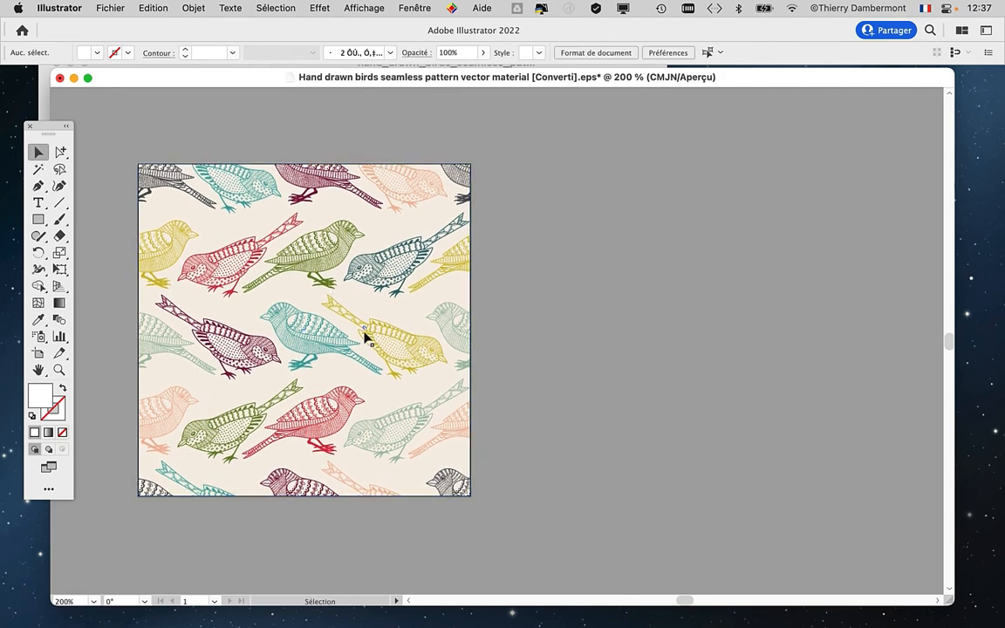
click(59, 78)
click(455, 332)
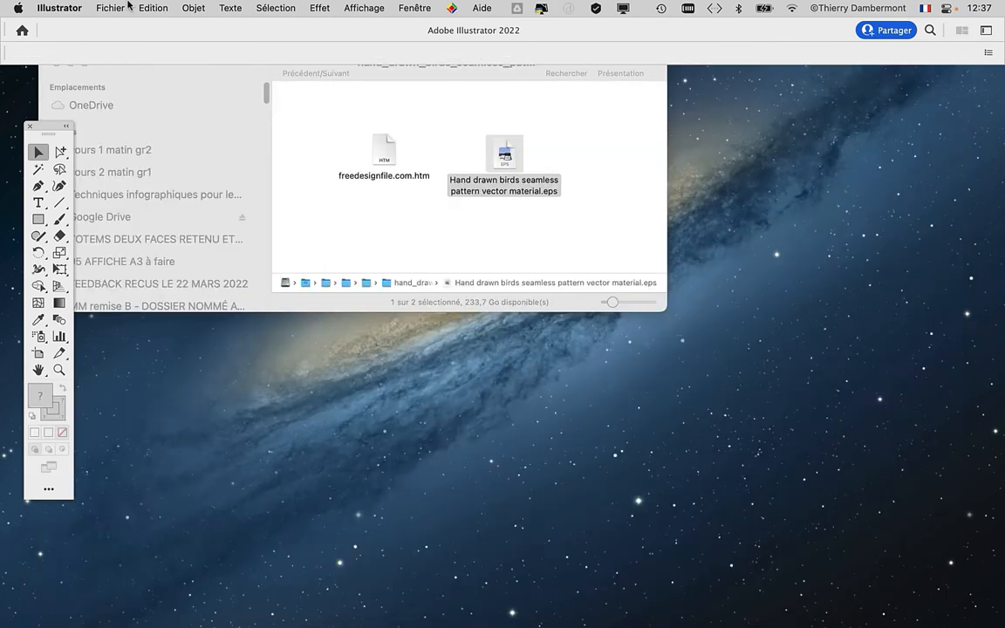
click(116, 7)
click(112, 29)
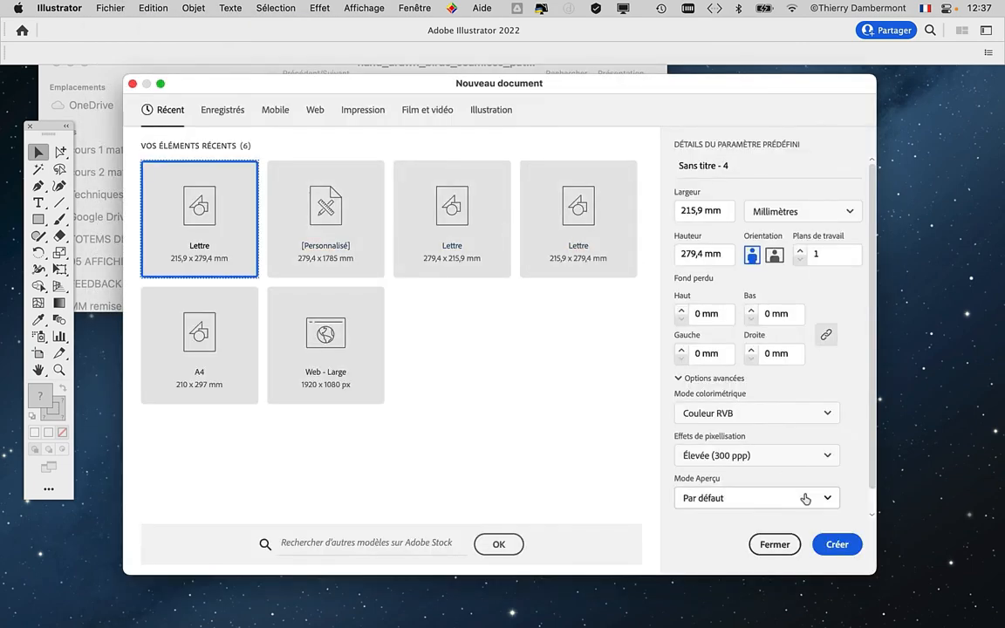
click(835, 545)
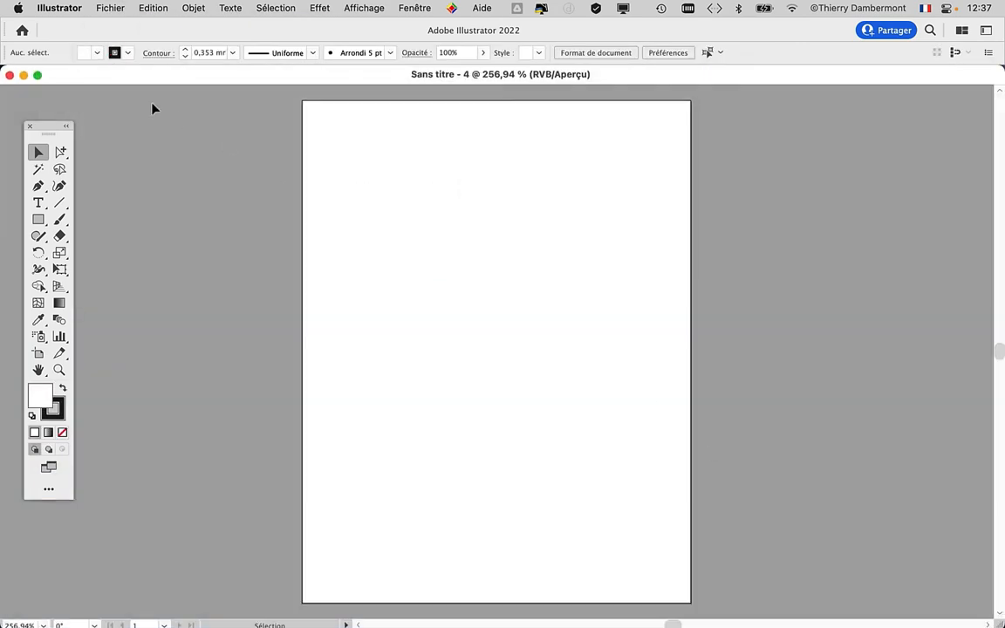
click(9, 75)
Step: Open the template "format letter US.ait" from the "cours 2 matin gr1" folder, showing the files as a list
click(111, 8)
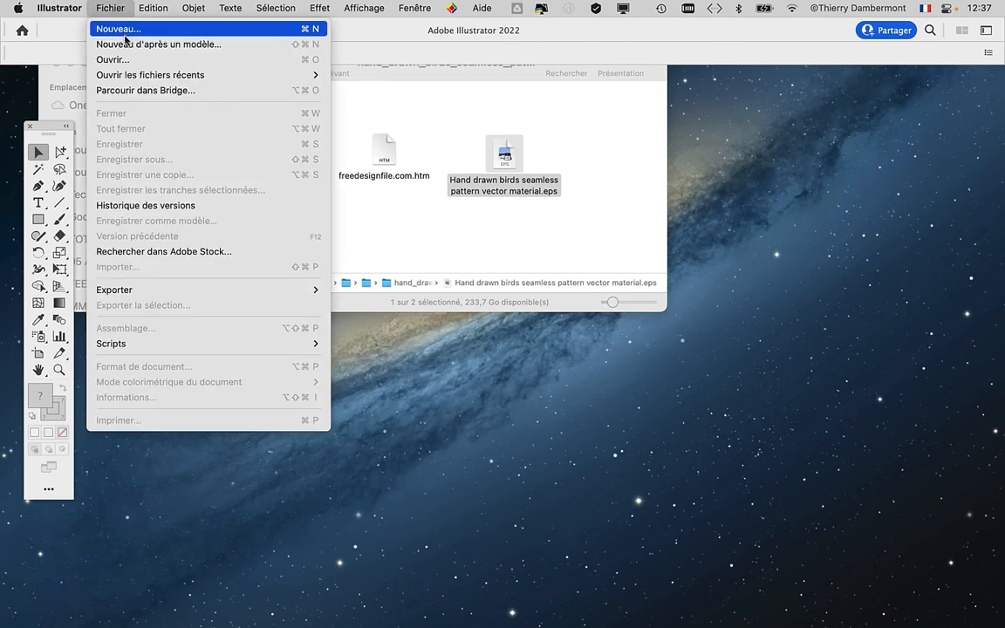
click(123, 59)
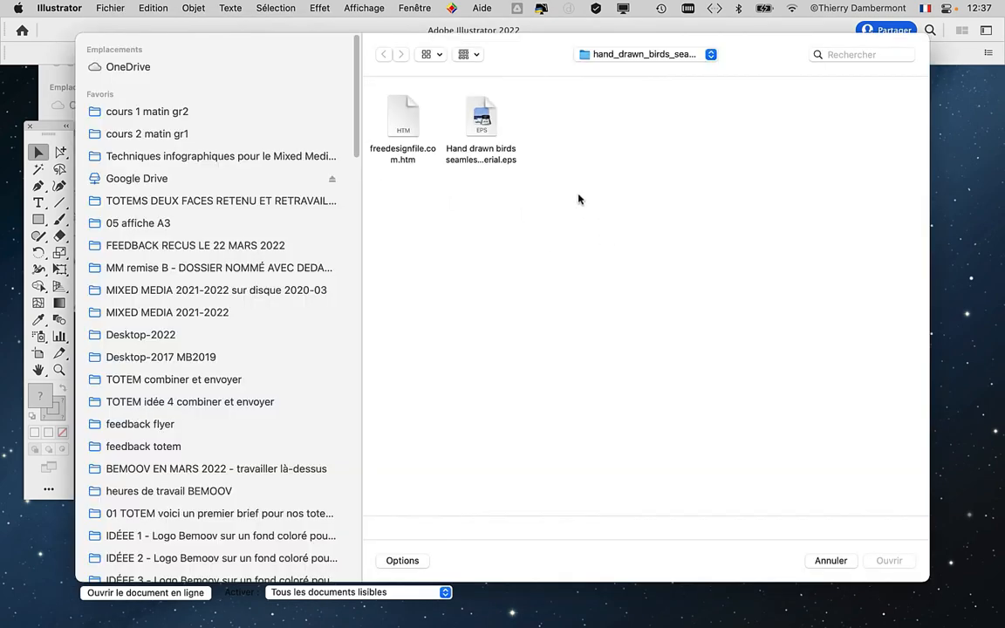
click(645, 54)
click(611, 87)
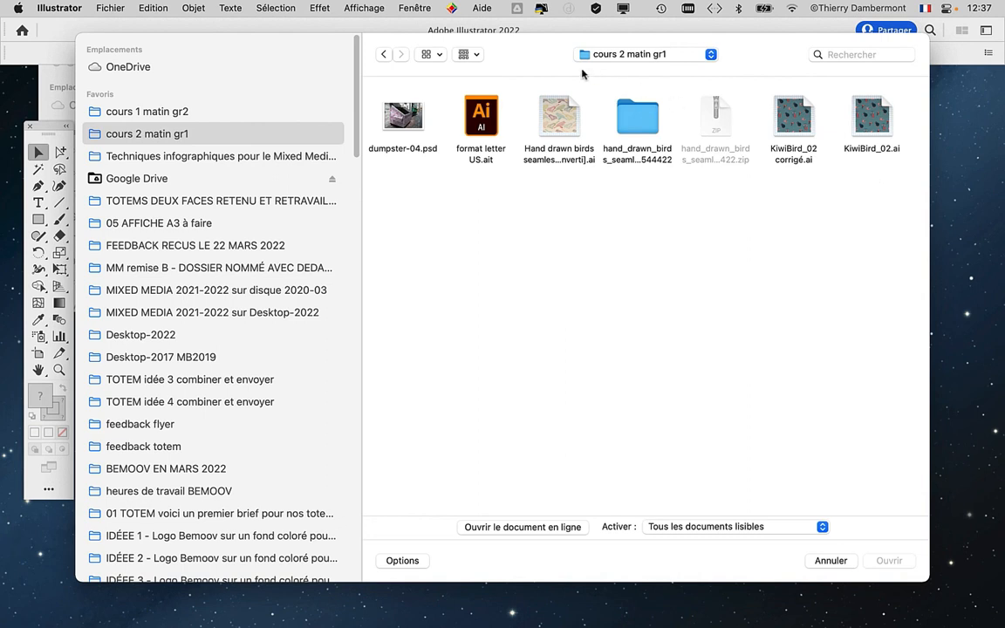
click(440, 56)
click(400, 116)
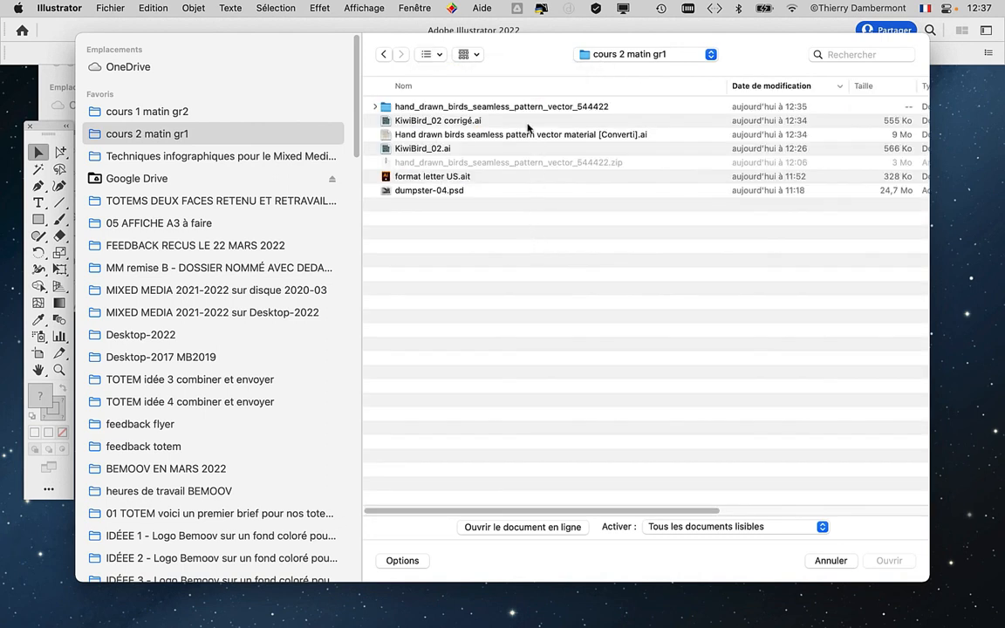
click(484, 177)
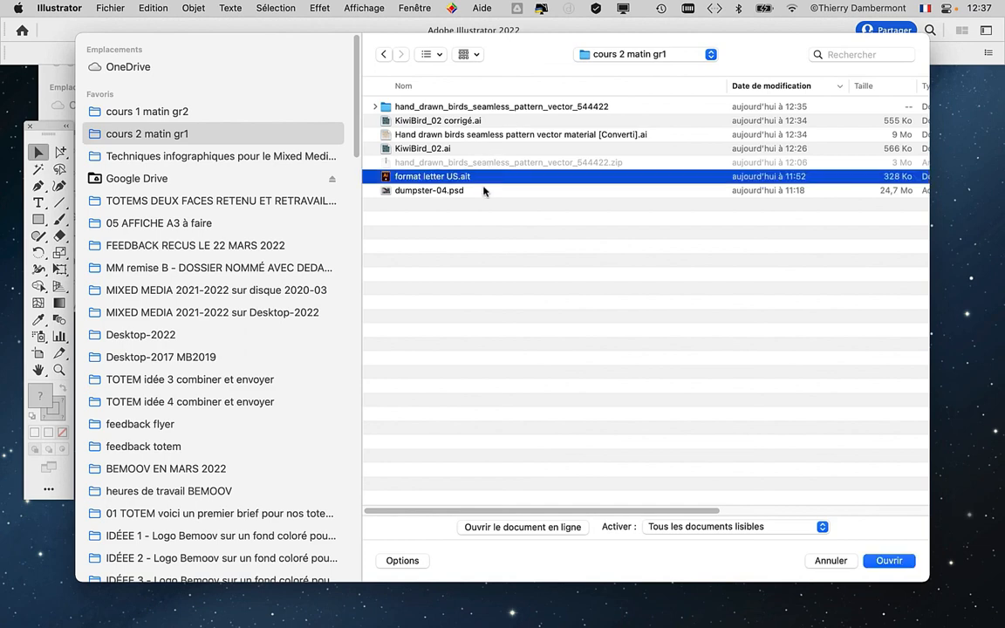
click(891, 566)
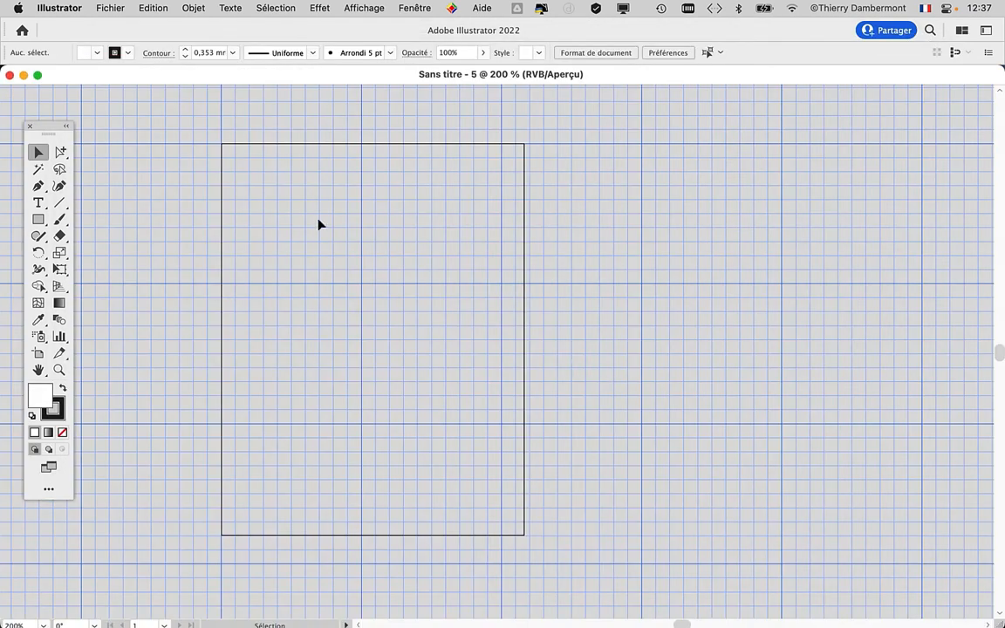
Step: Hide the grid in the new letter-format document
click(359, 8)
scroll(416, 489, down, 5)
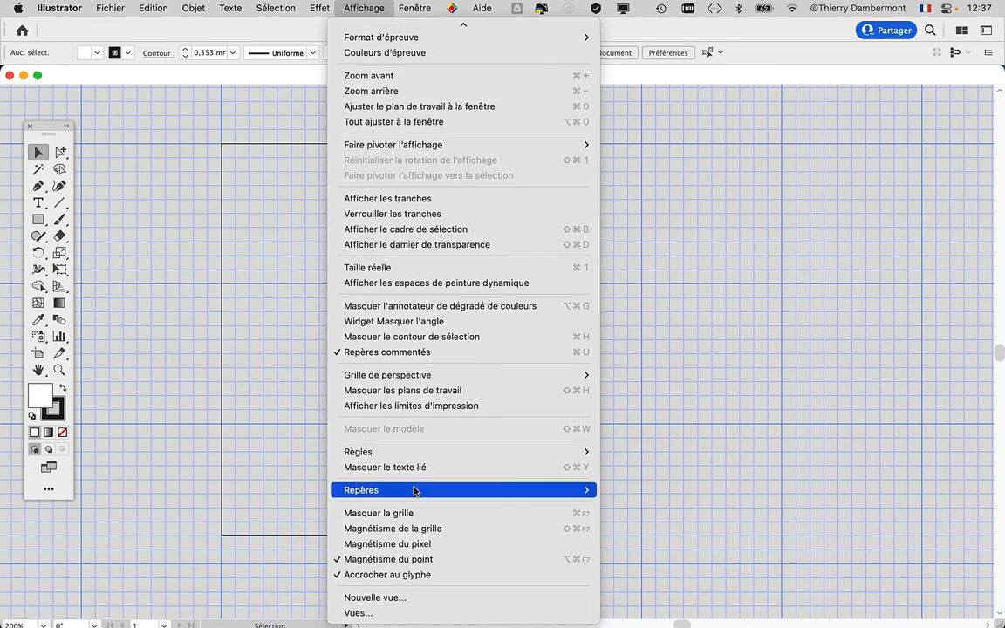
click(415, 513)
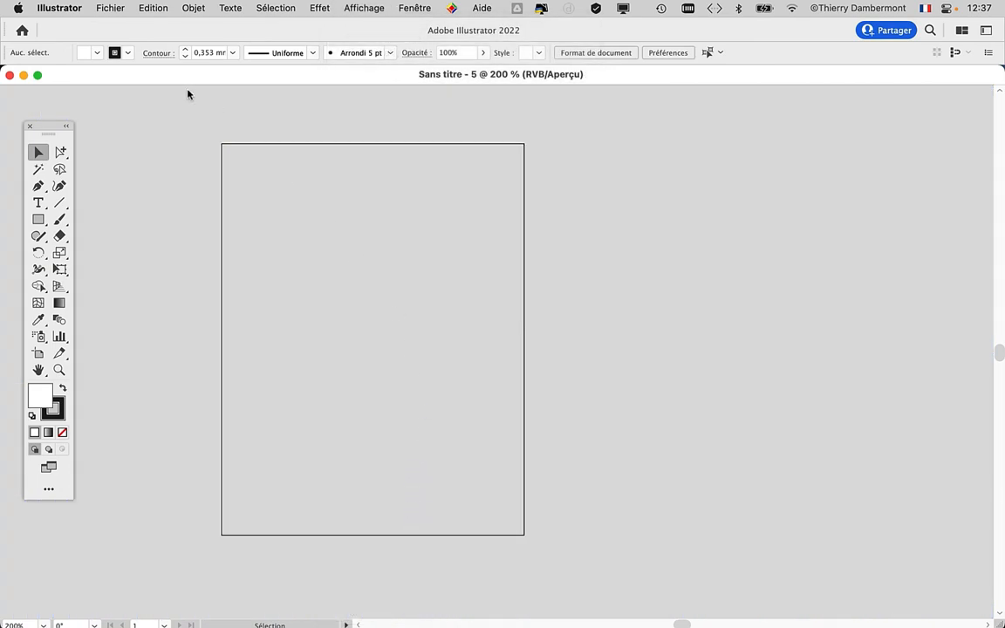
Step: Import "Hand drawn birds seamless pattern vector material.eps" from its subfolder as a linked file and place it on the artboard
click(110, 8)
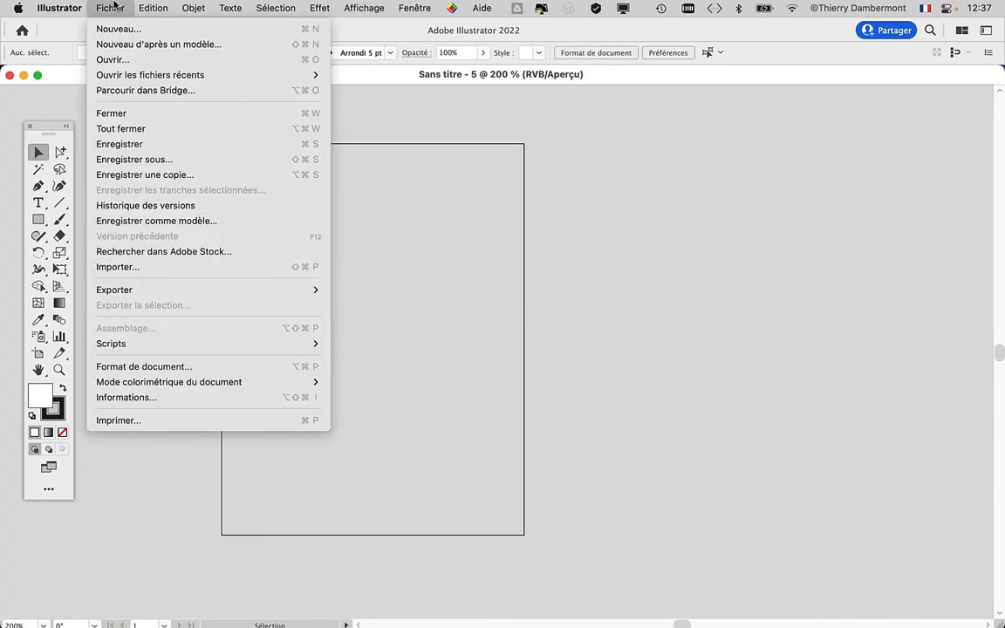
click(148, 269)
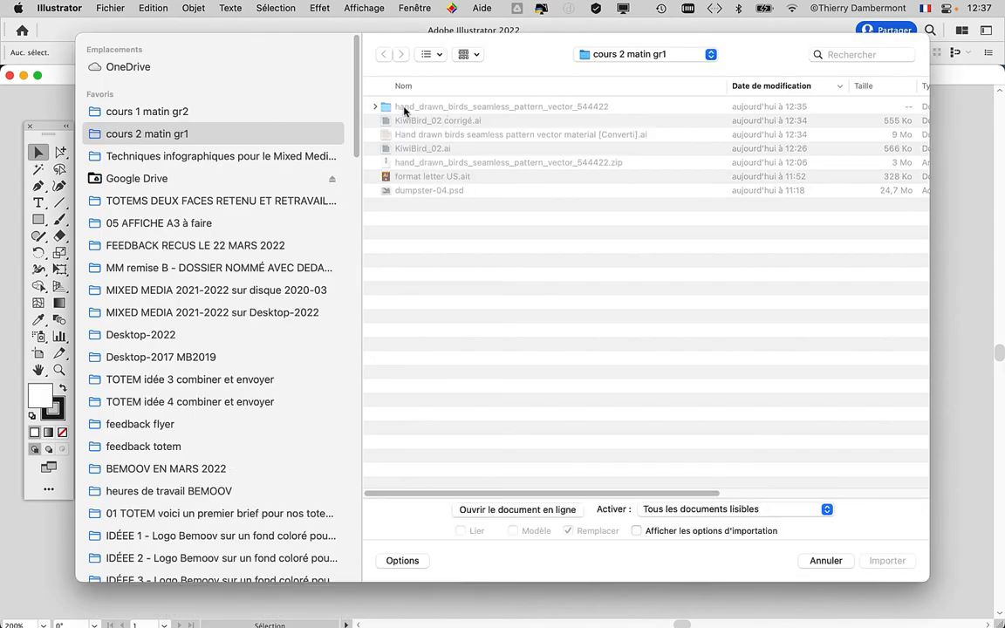
click(375, 106)
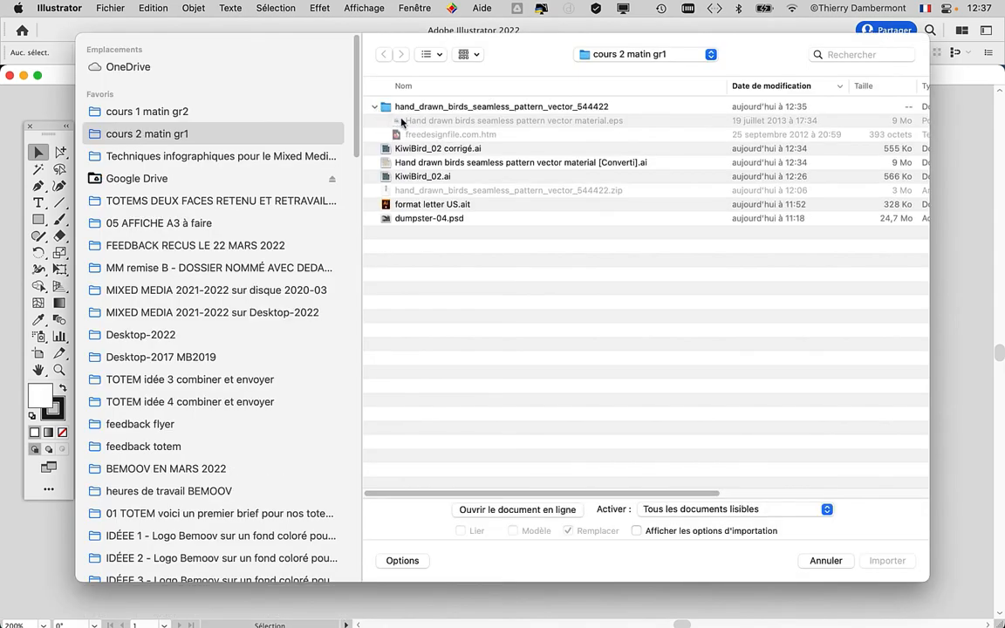
click(402, 122)
click(886, 561)
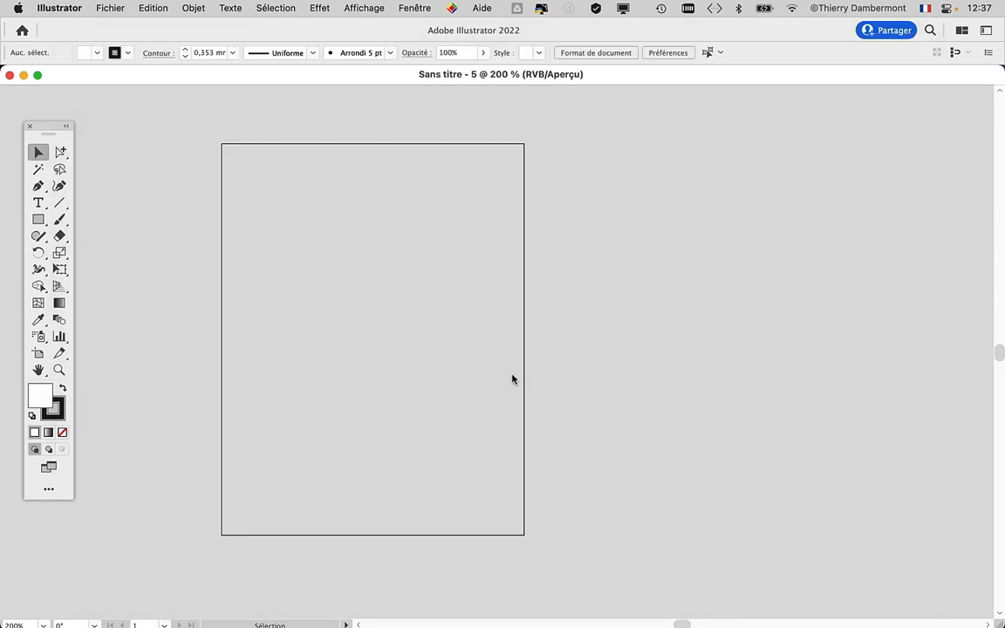
click(293, 202)
Step: Display the swatches (Nuancier) beside the placed birds image
click(414, 8)
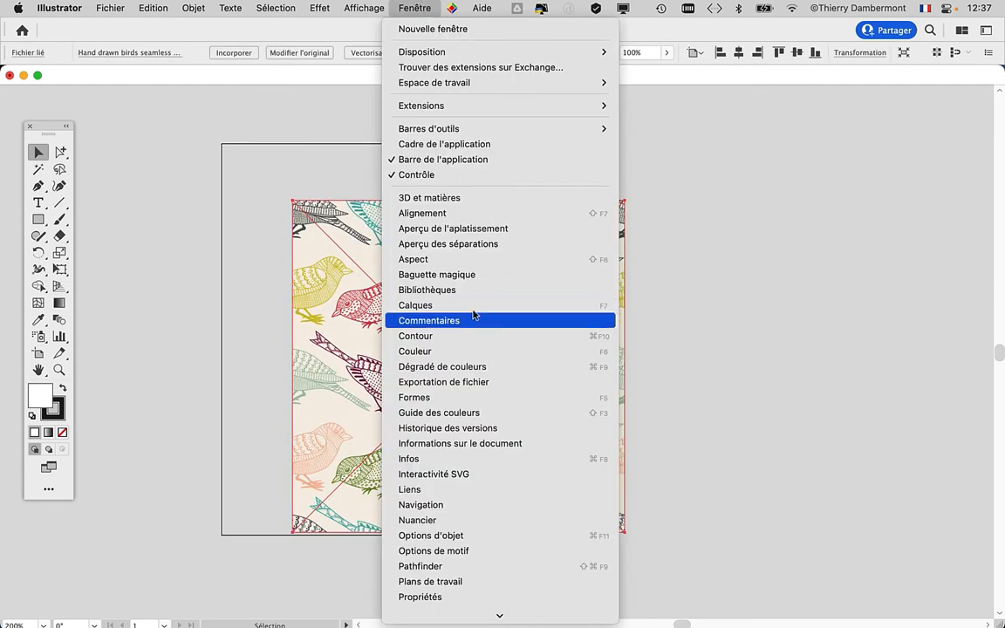
scroll(466, 504, down, 1)
click(466, 504)
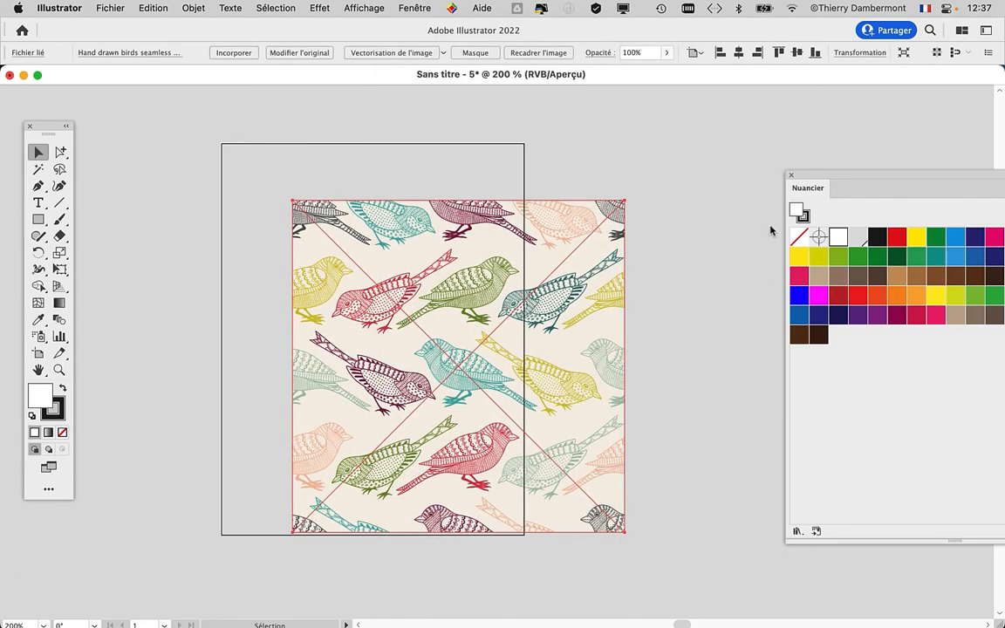
drag(825, 176, 681, 142)
Step: Try to add the linked birds image to the swatches (Nuancier) as a pattern
drag(407, 238, 724, 216)
drag(427, 244, 731, 222)
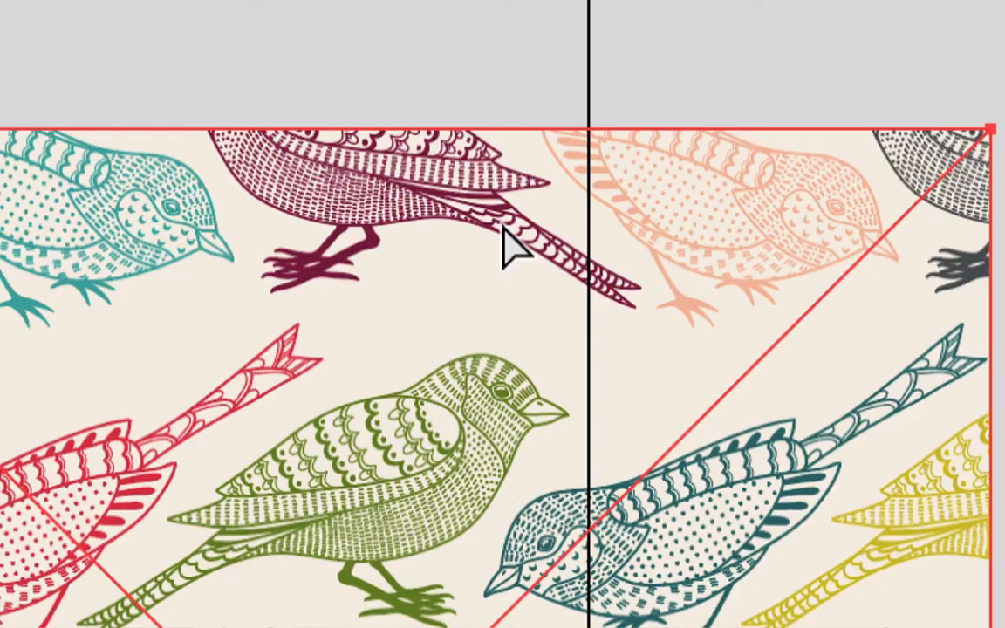
drag(504, 226, 908, 157)
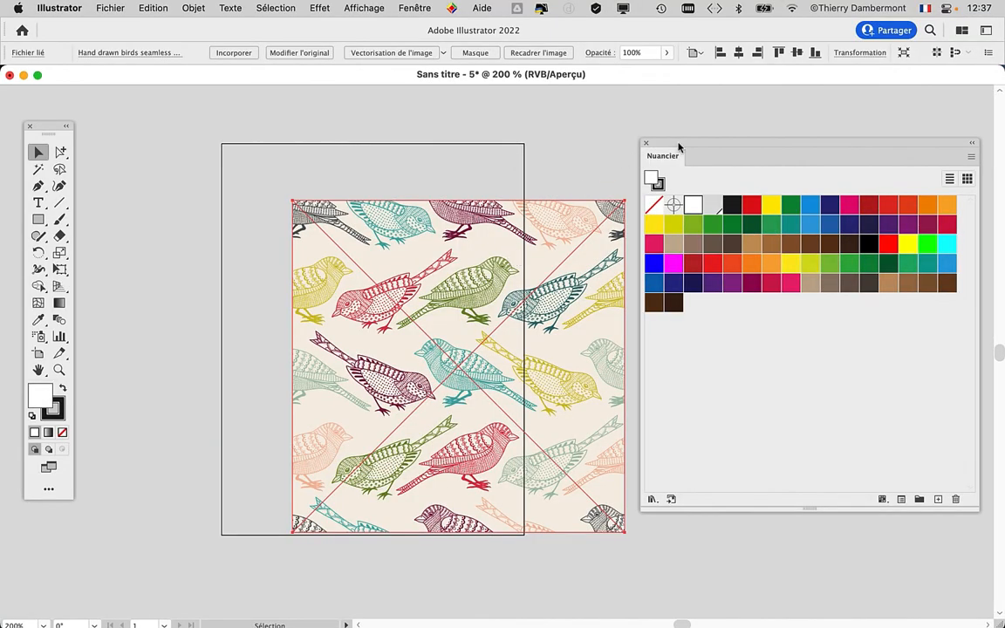
Step: Move the swatches (Nuancier) farther from the artwork and reposition the linked birds image across the upper part of the artboard
drag(678, 147, 703, 138)
drag(472, 246, 389, 218)
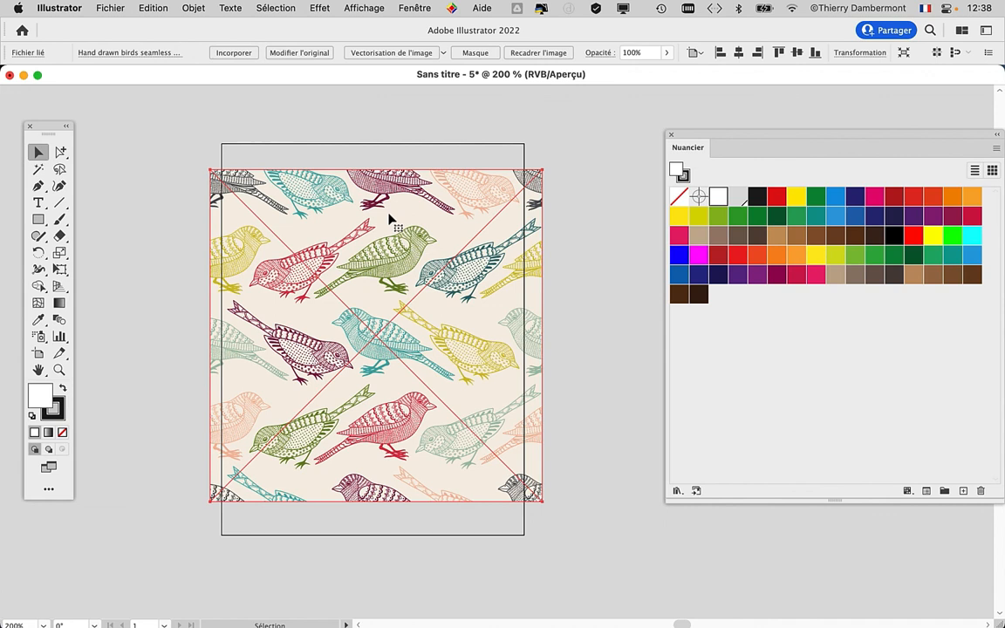